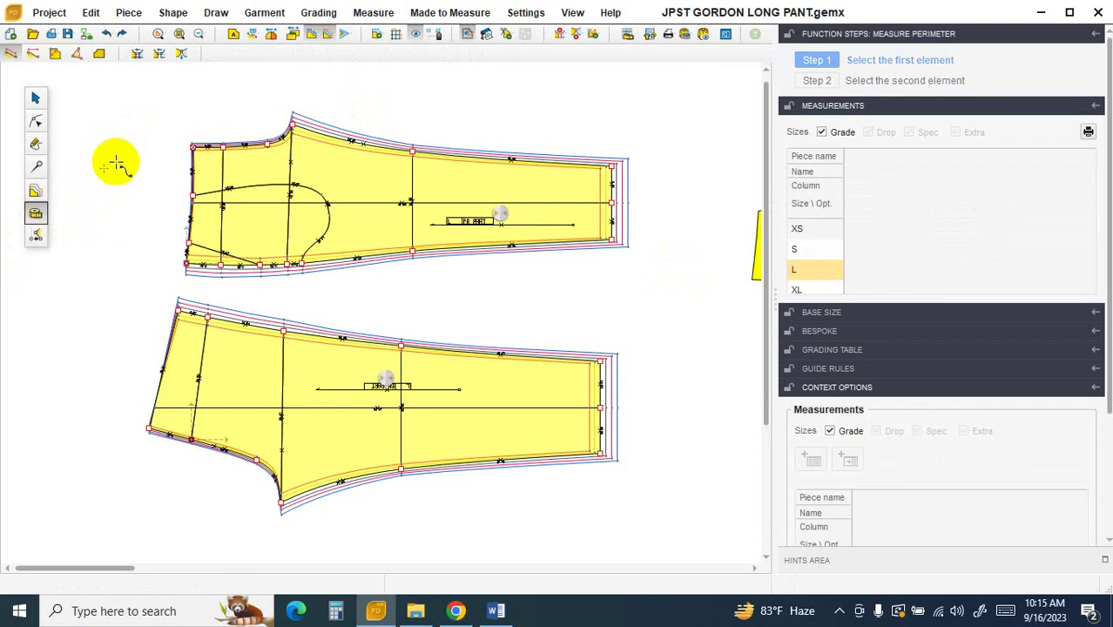
Step: Hide the graded sizes on the front and back pant pieces so that only the base size is displayed
key(Escape)
scroll(117, 131, down, 2)
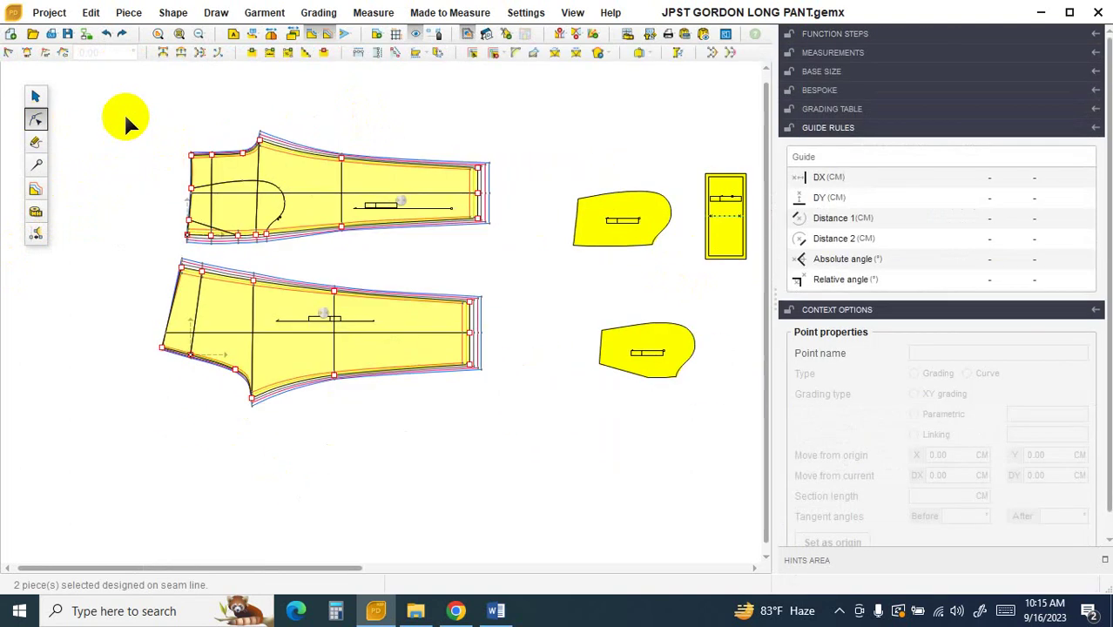
drag(111, 94, 590, 442)
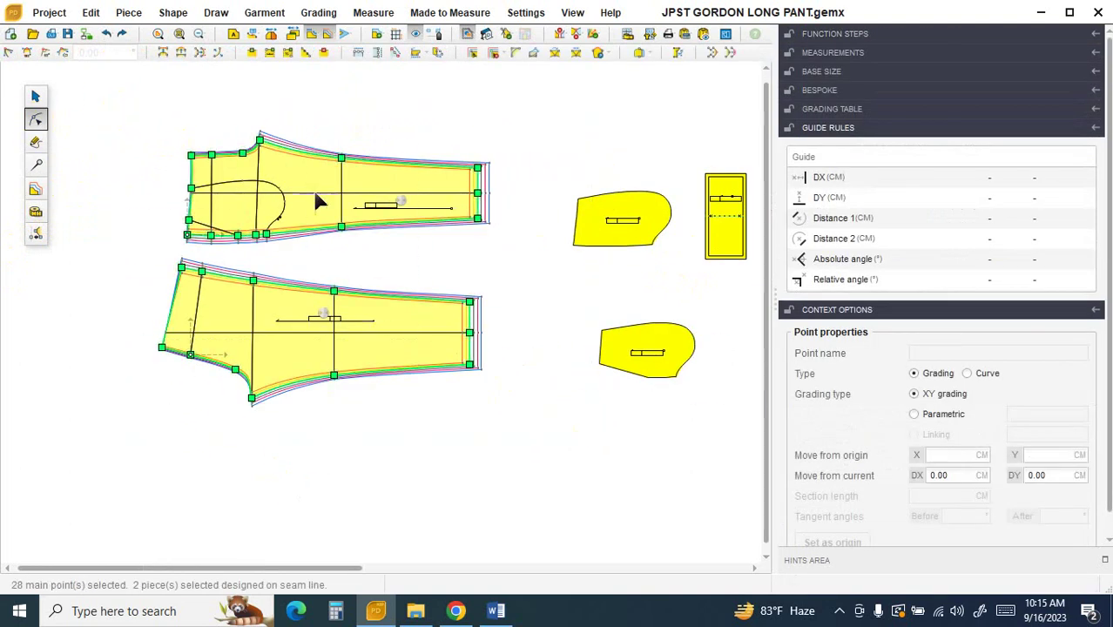
click(323, 33)
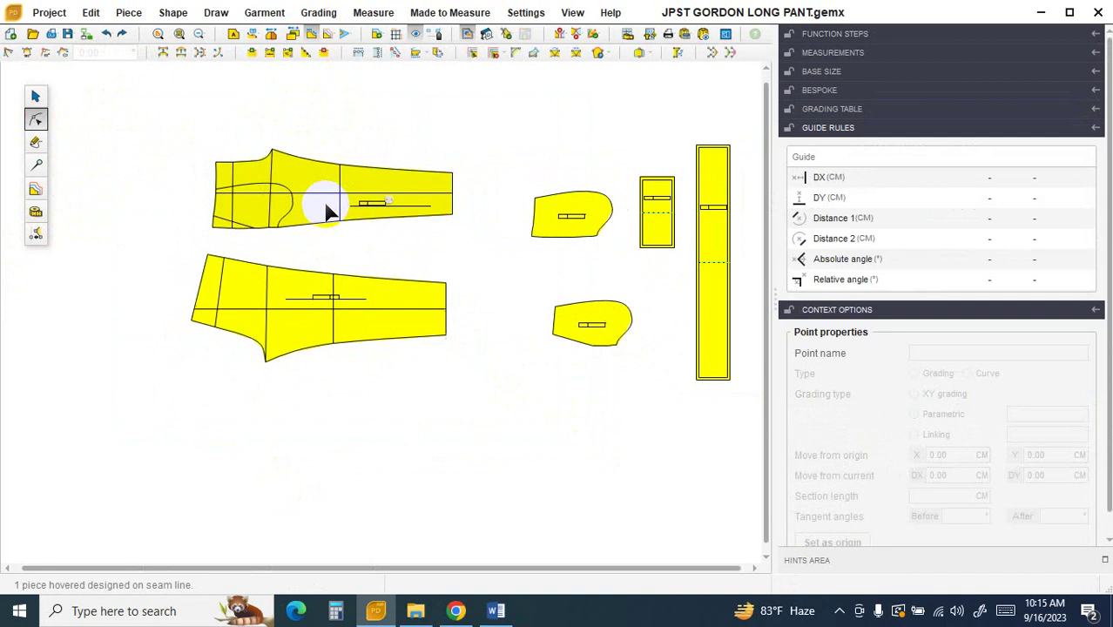
scroll(367, 251, up, 1)
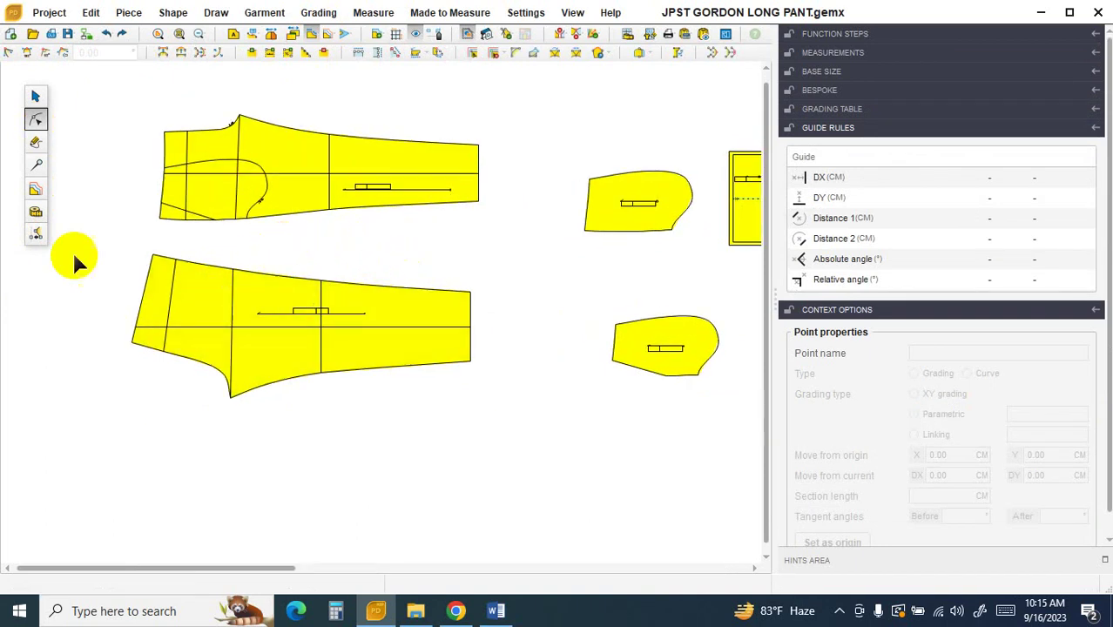
Step: Measure the perimeter of the BK PART crotch seam from the crotch point to the waist corner and review it for all sizes
click(36, 214)
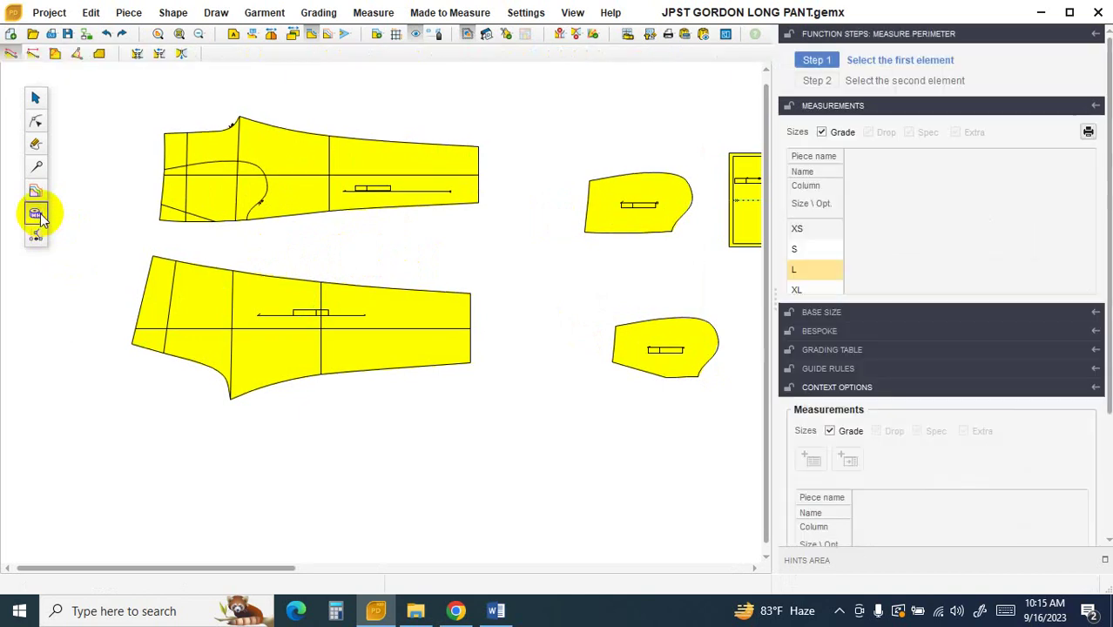
click(16, 55)
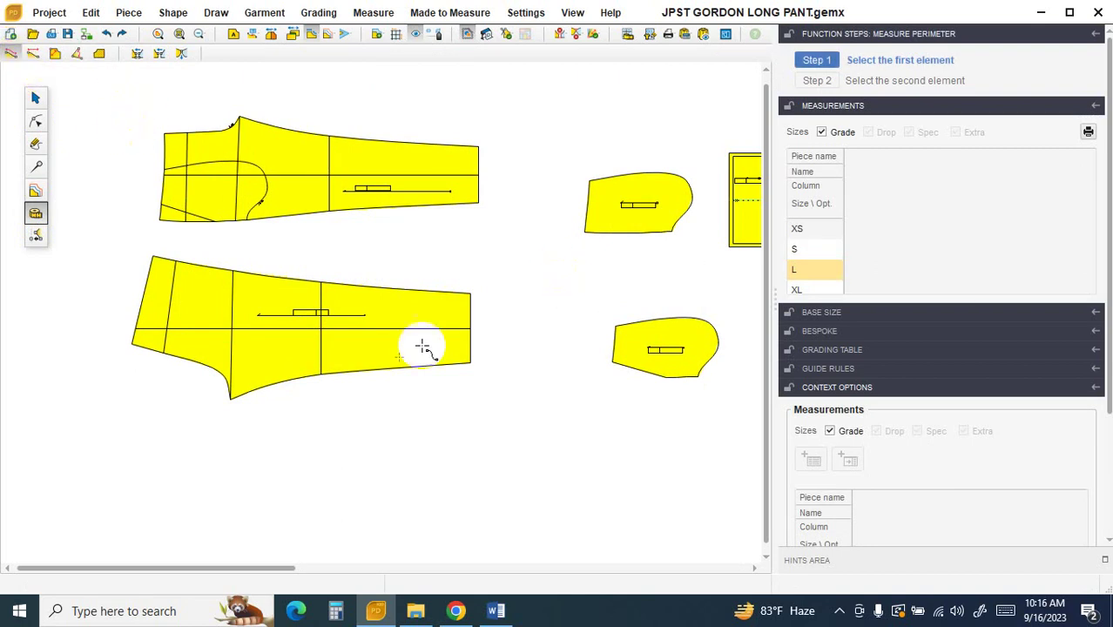
scroll(109, 410, up, 2)
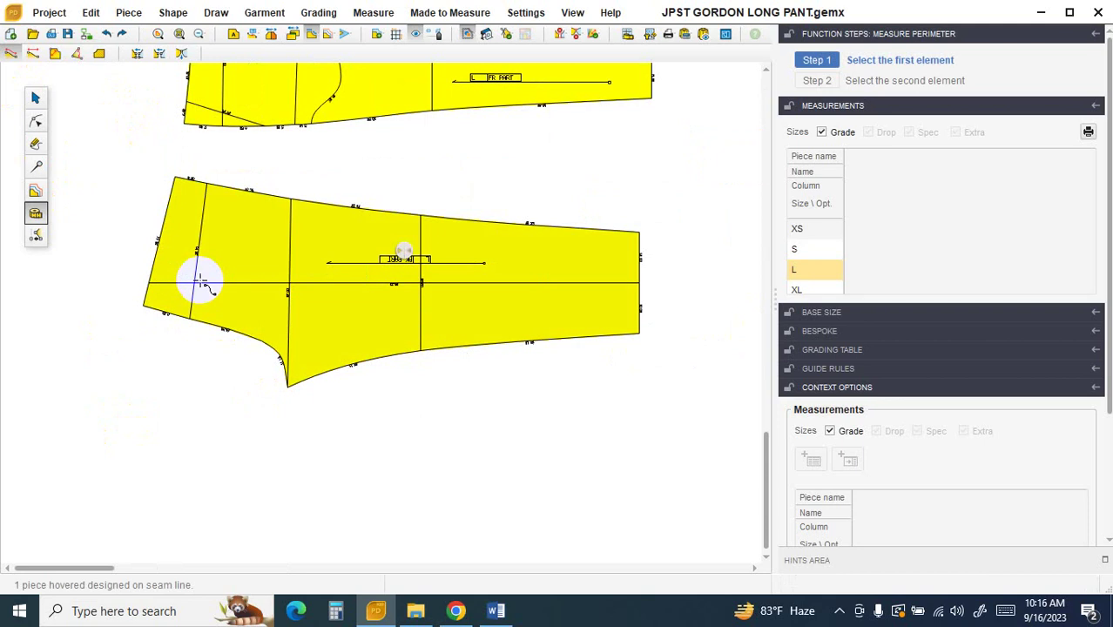
scroll(179, 305, up, 1)
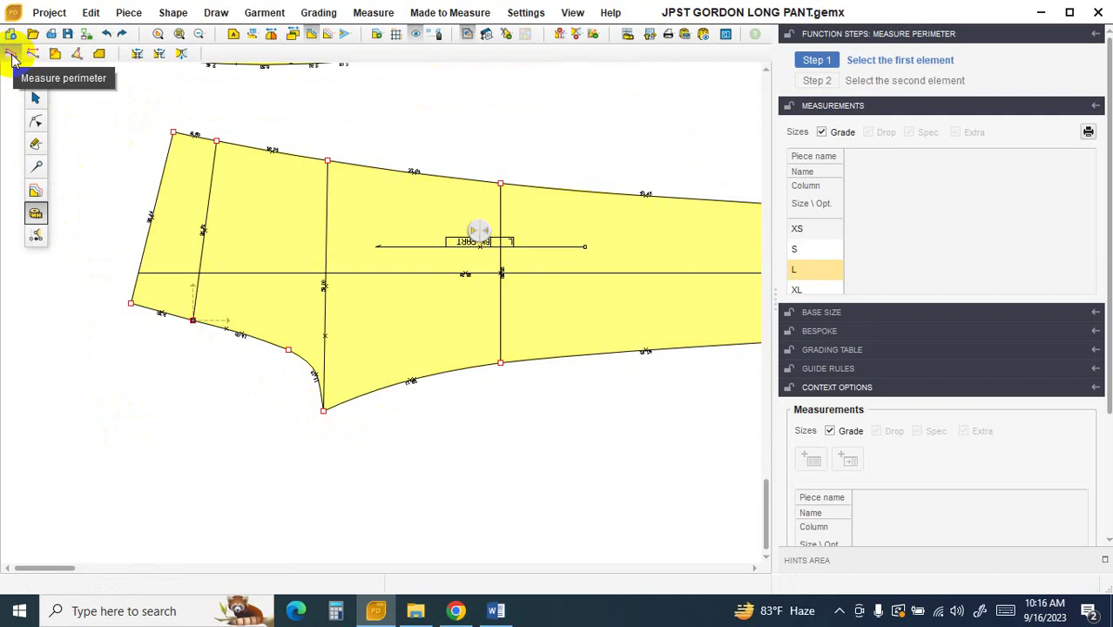
click(317, 406)
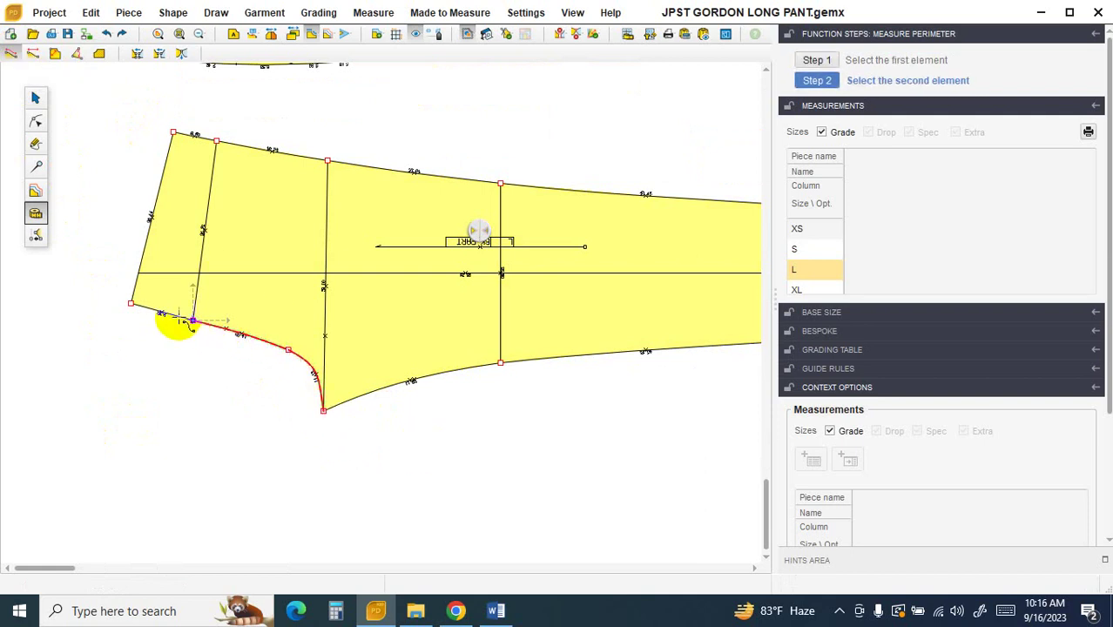
click(131, 304)
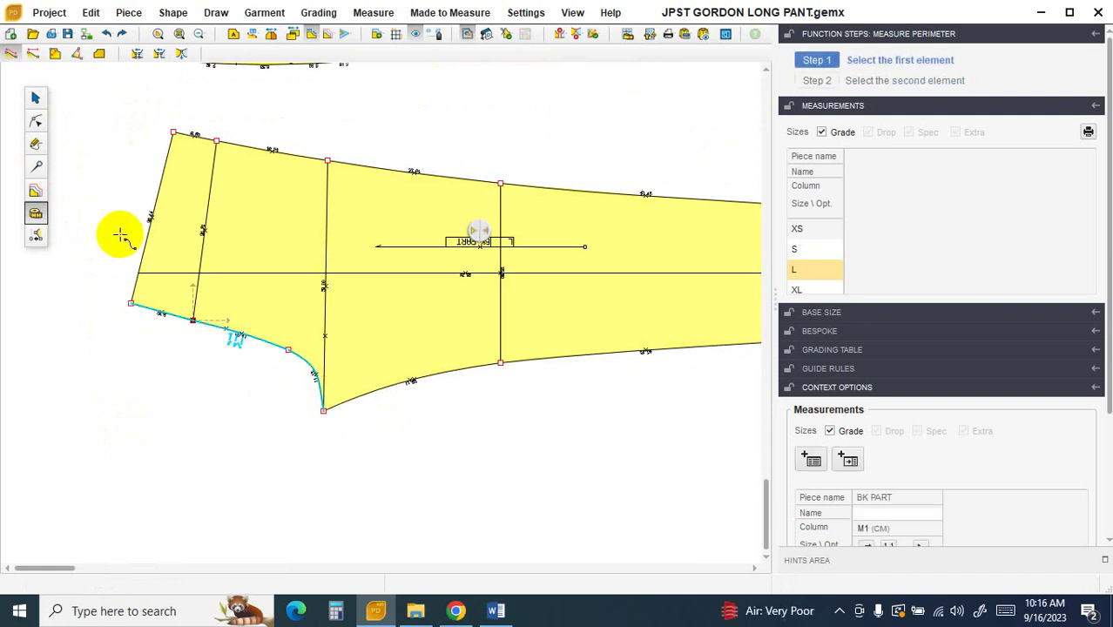
scroll(1089, 287, down, 3)
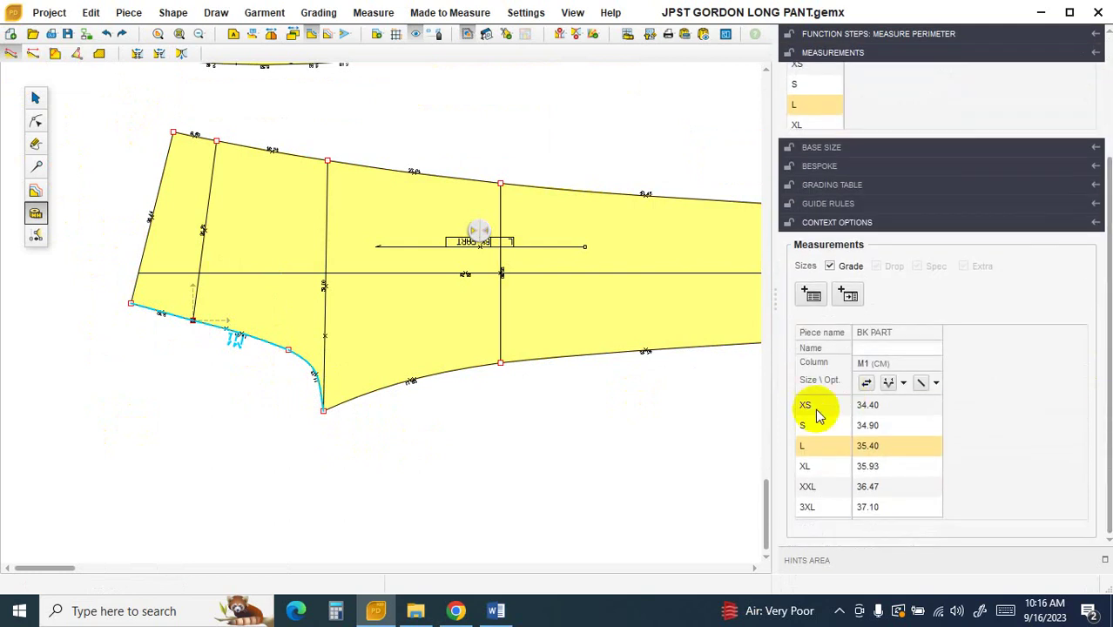
click(10, 55)
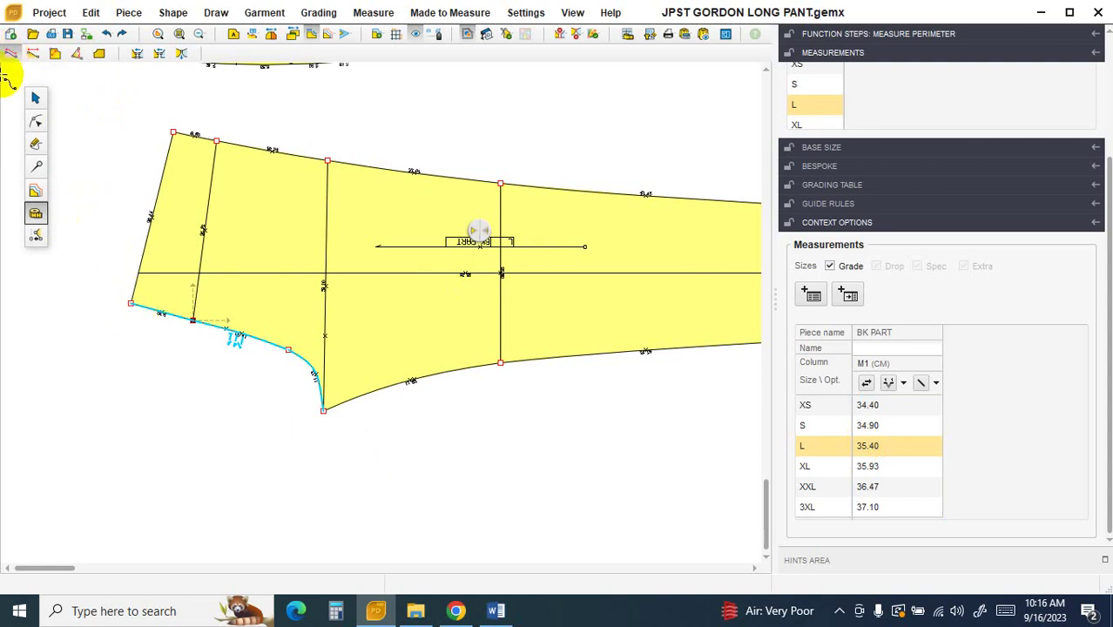
click(10, 55)
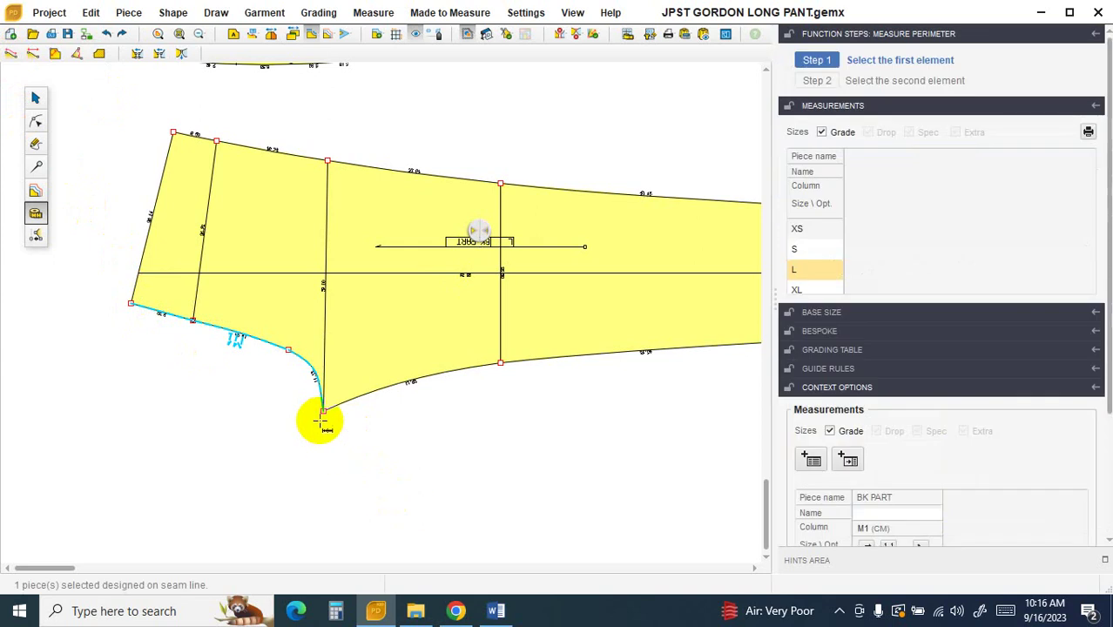
click(331, 407)
click(323, 410)
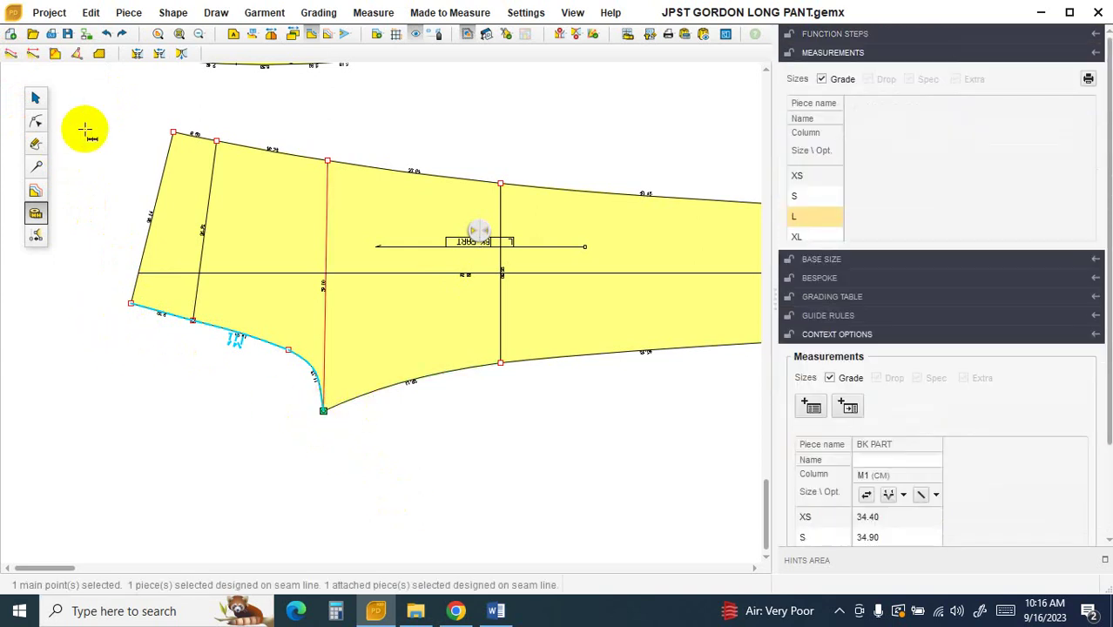
click(36, 98)
click(340, 217)
click(35, 216)
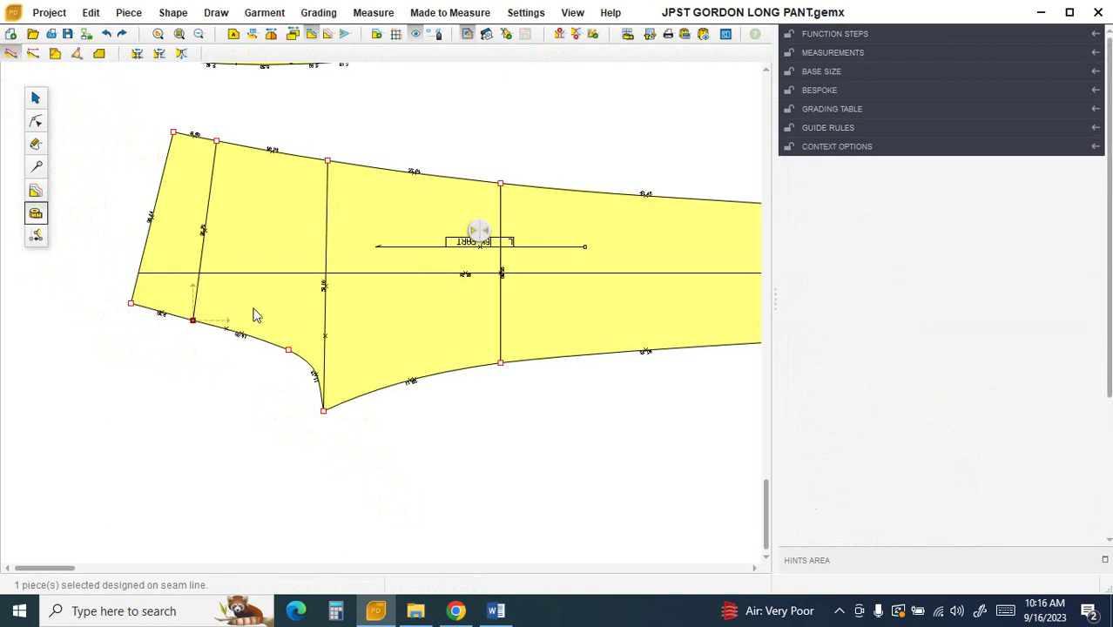
click(13, 55)
click(376, 408)
click(319, 406)
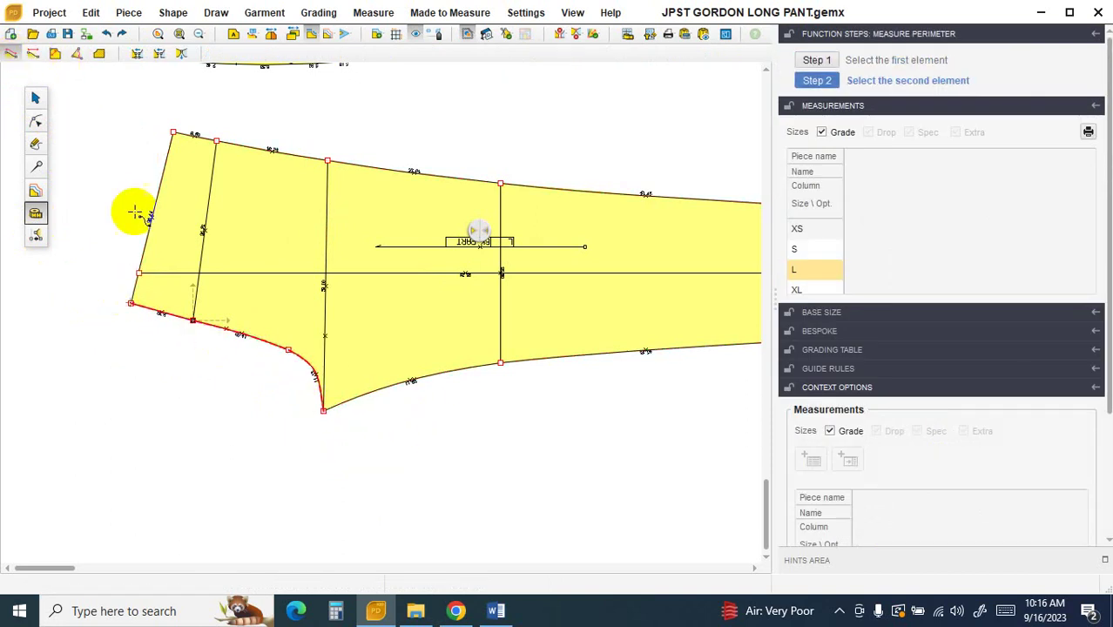
click(35, 97)
Step: Measure the straight distance between the BK PART crotch point and the waist corner at the centre back, and review it per size
click(35, 215)
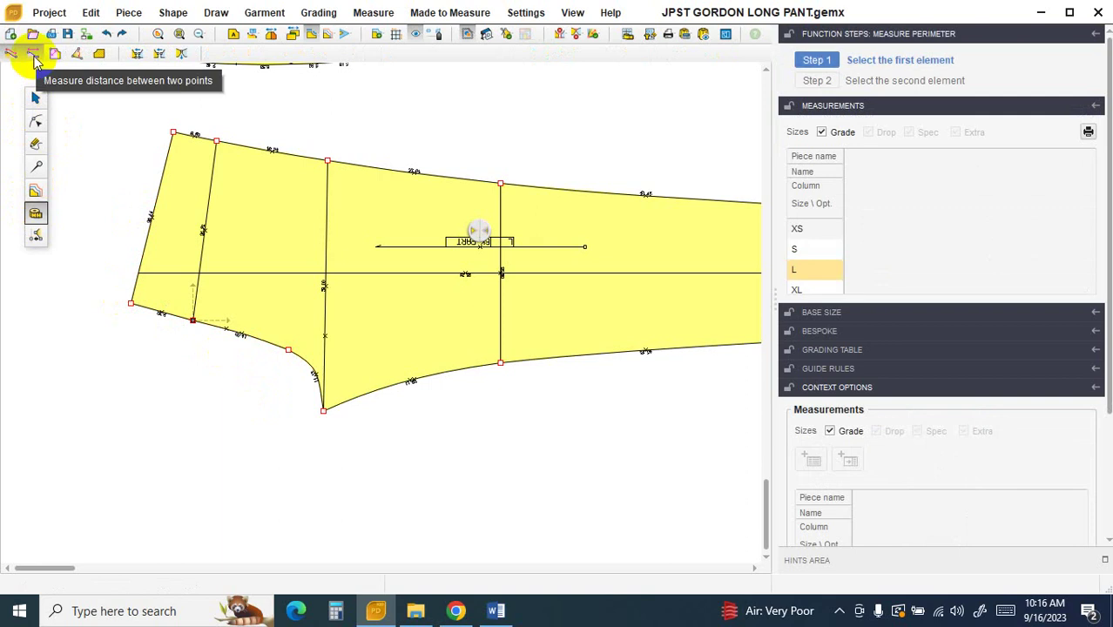
click(34, 59)
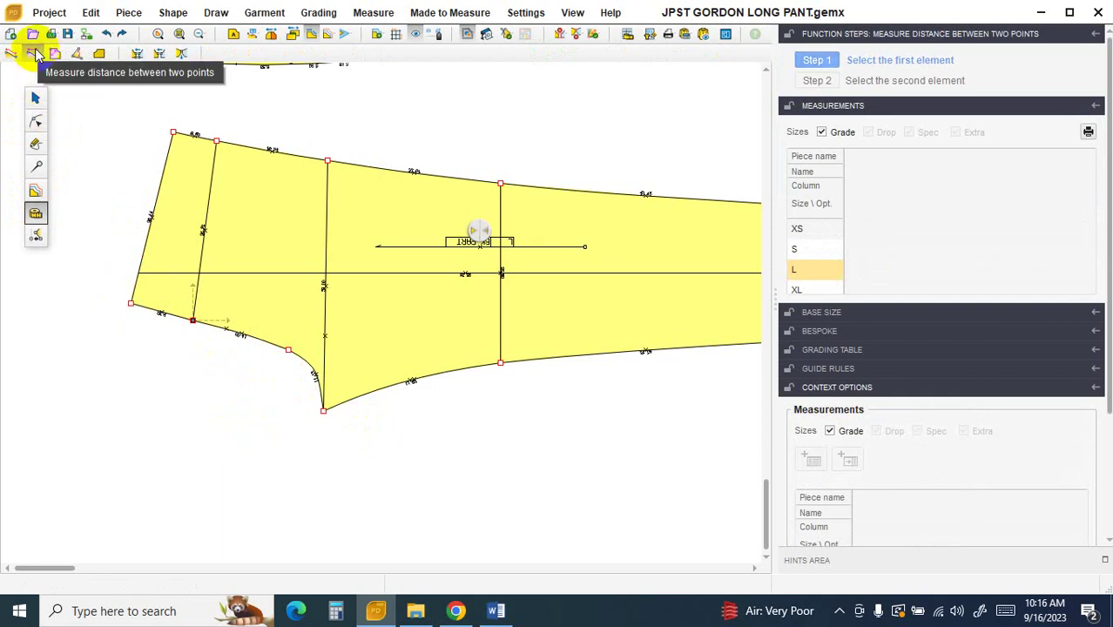
click(323, 409)
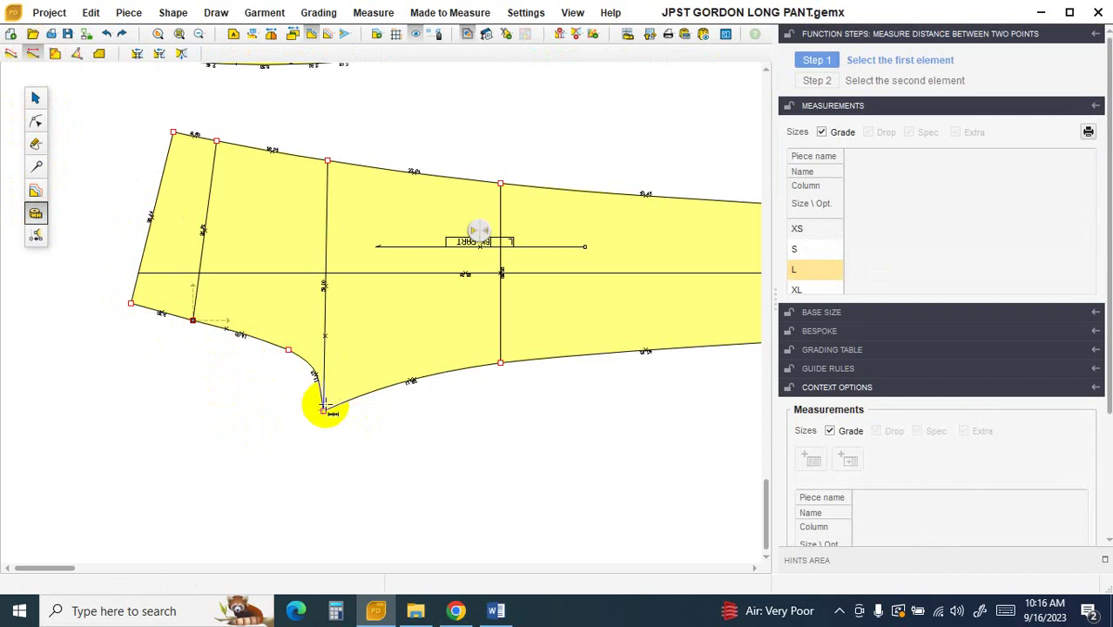
click(323, 409)
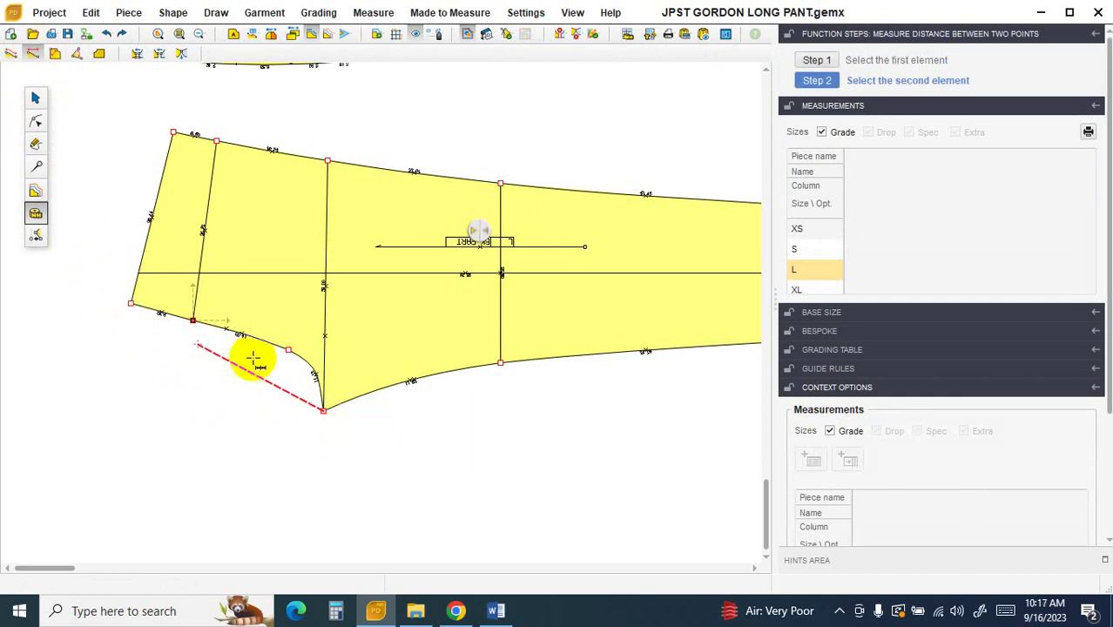
click(131, 303)
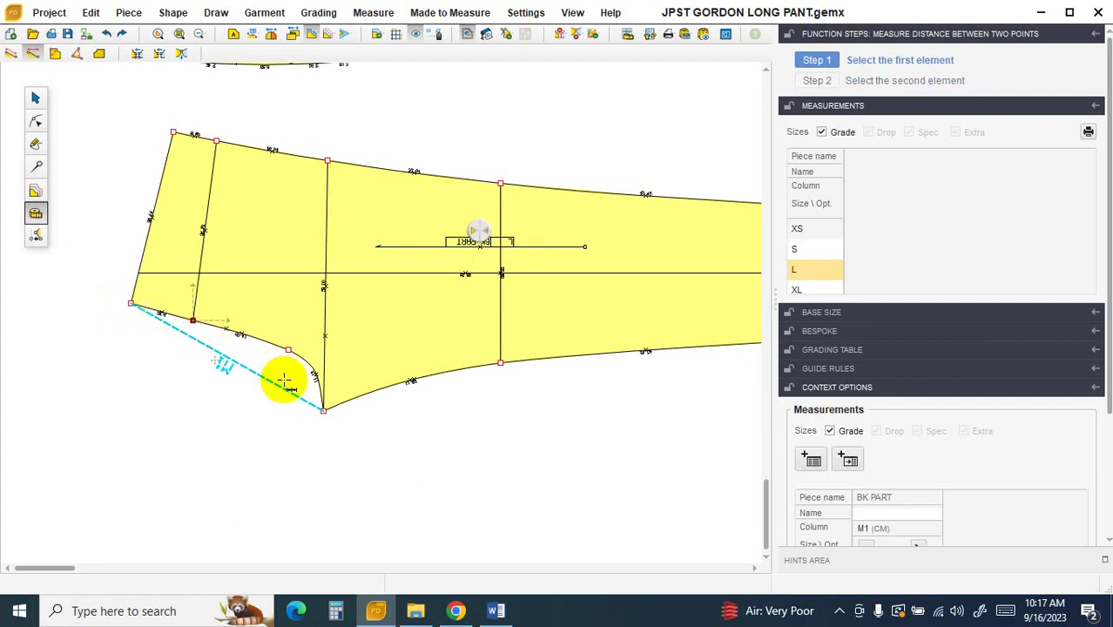
click(1109, 488)
click(866, 474)
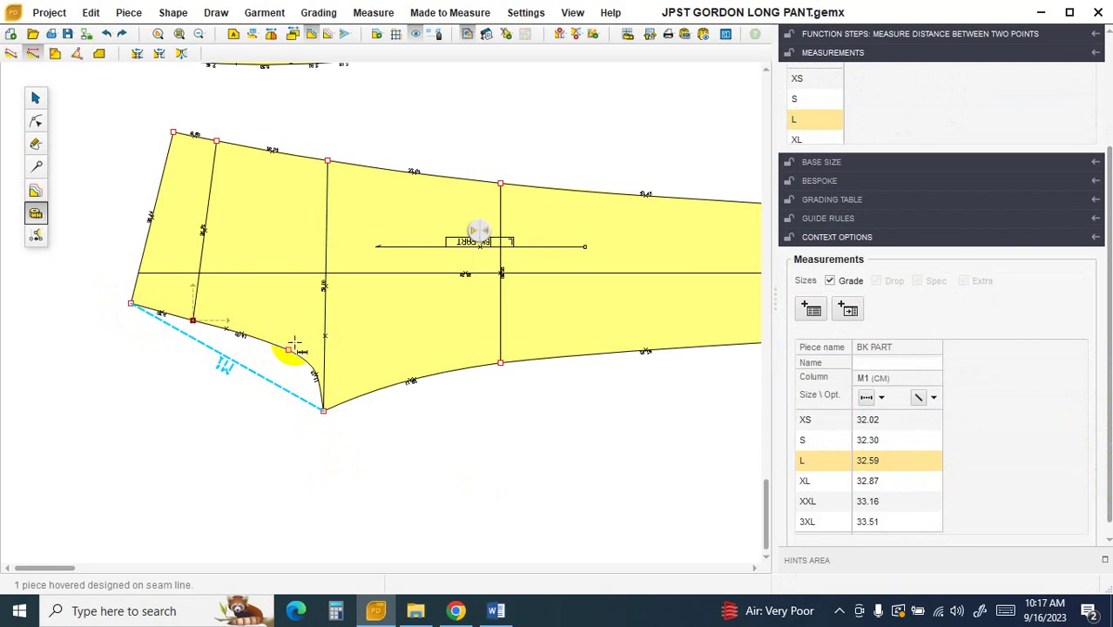
Step: Measure the angle in the BK PART crotch point and review it for all sizes
click(55, 53)
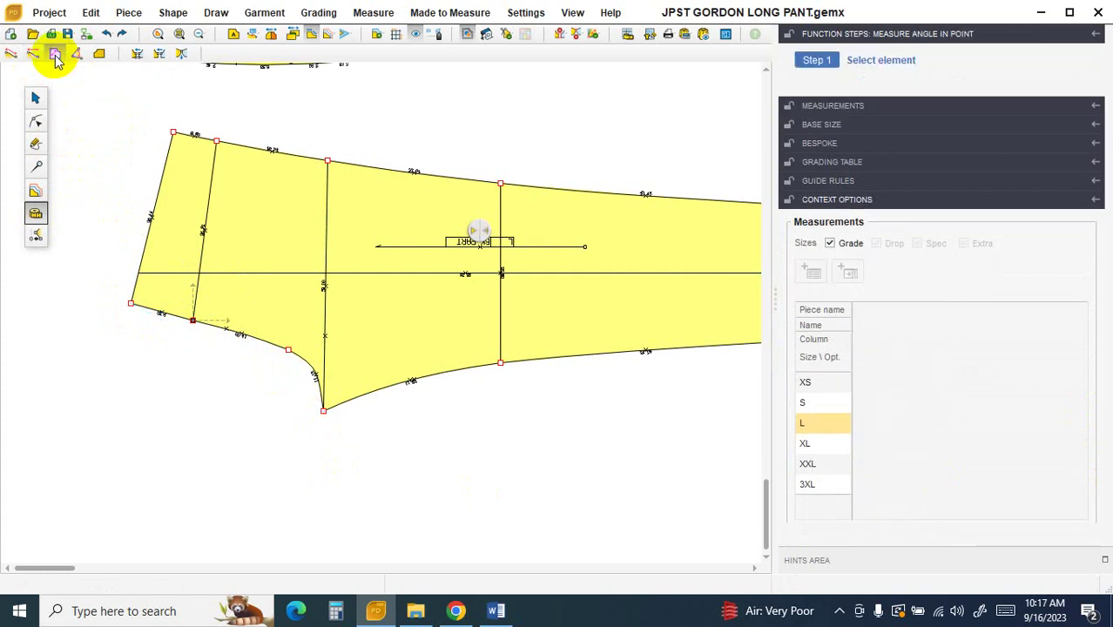
click(324, 409)
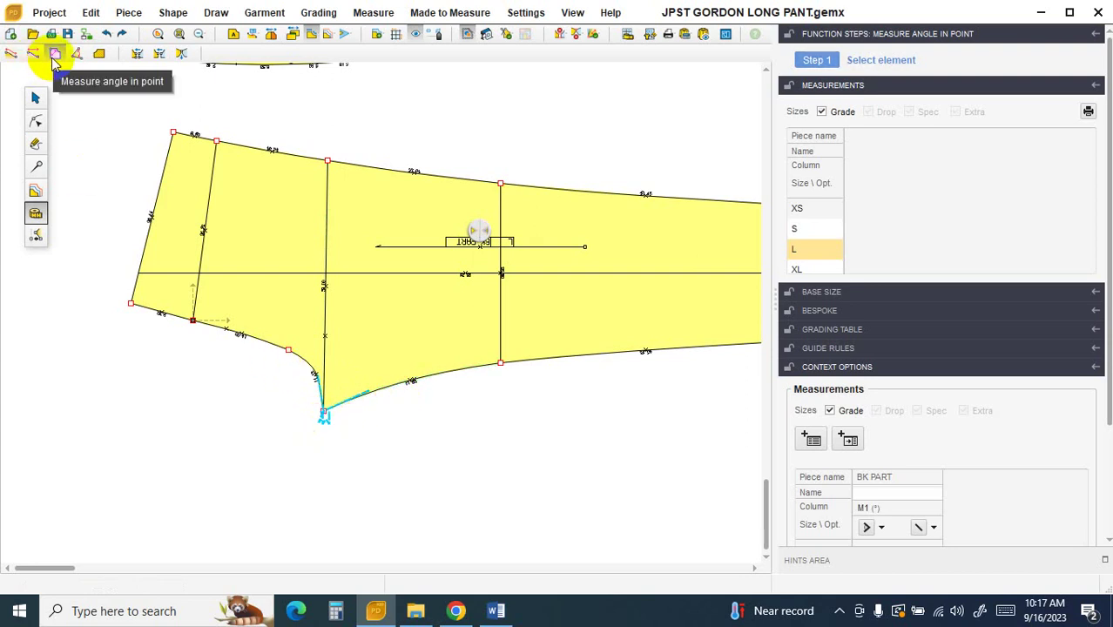
scroll(1094, 309, down, 3)
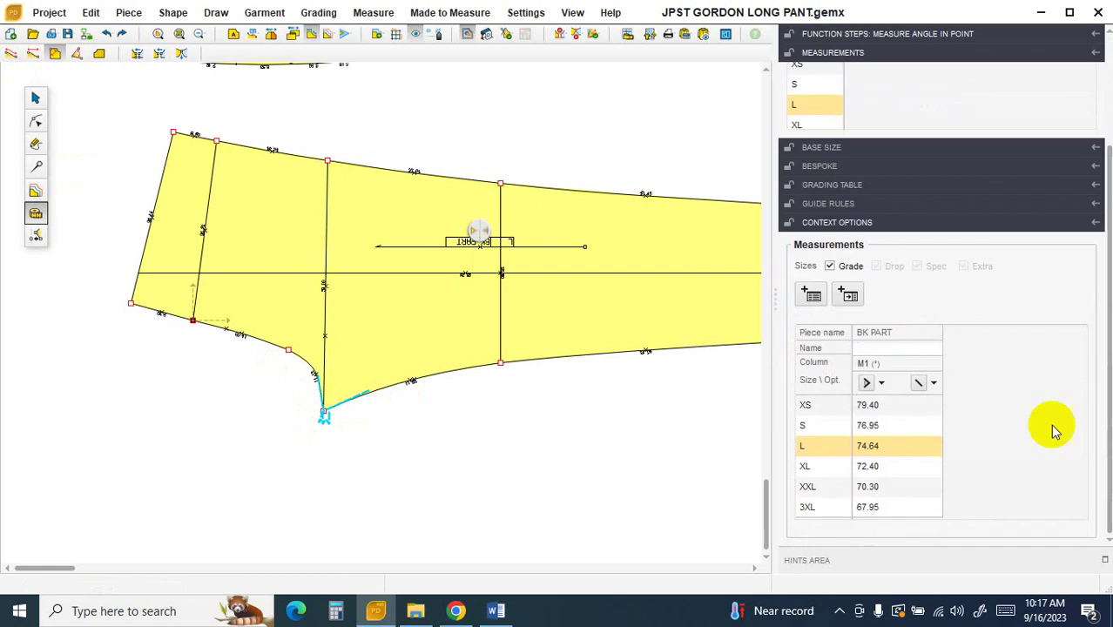
Step: Measure the angle between three points at the BK PART outer waist corner, using the centre-back waist corner and the side-seam point at crotch level
click(77, 55)
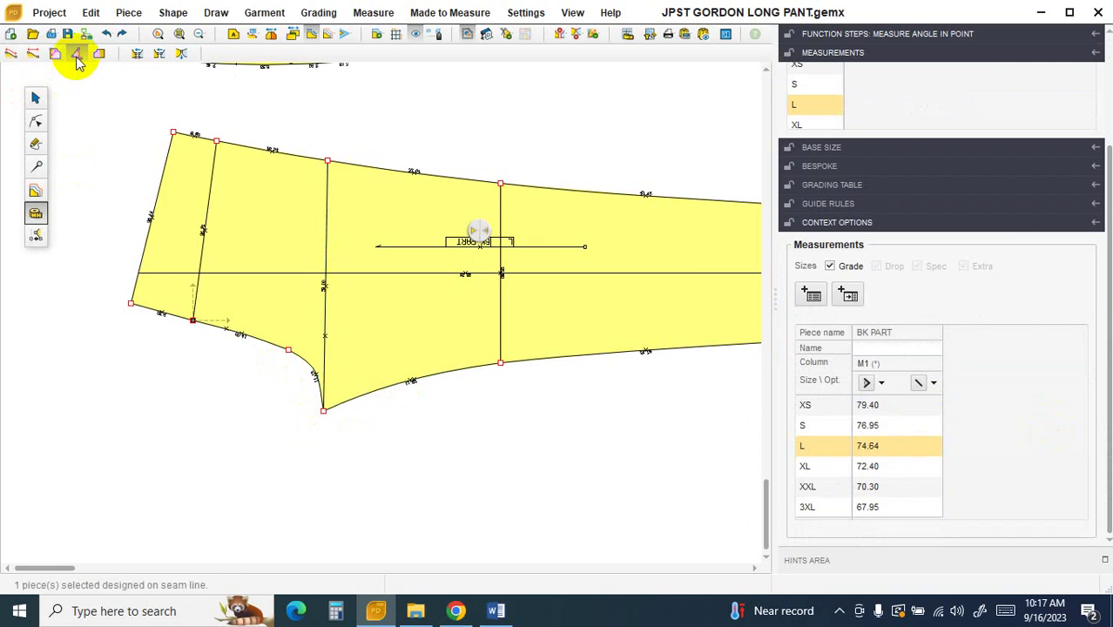
click(131, 303)
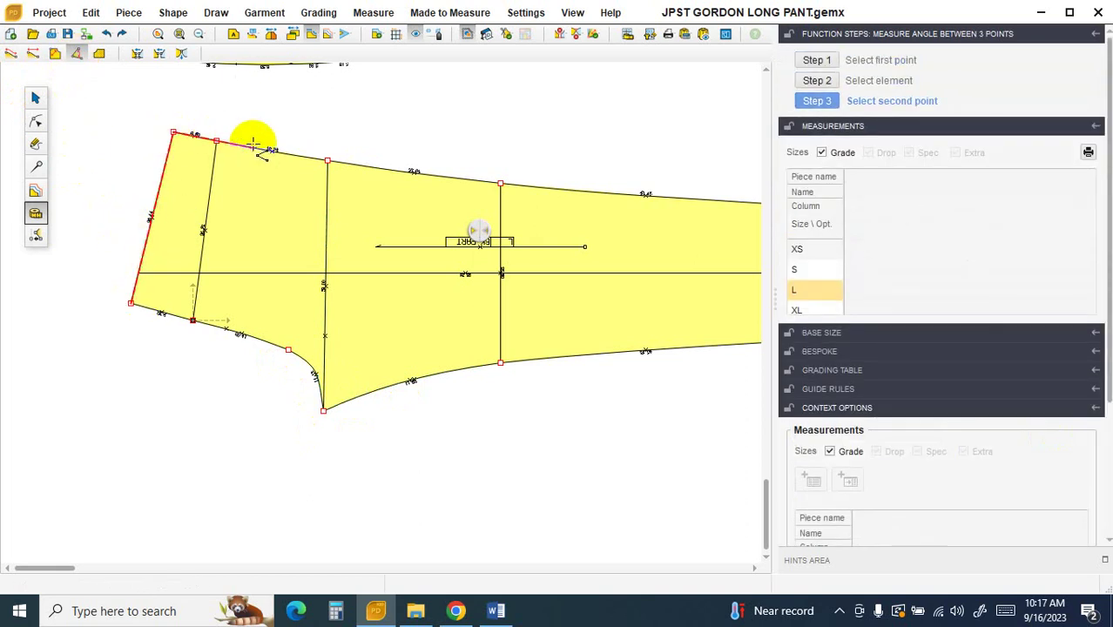
click(327, 160)
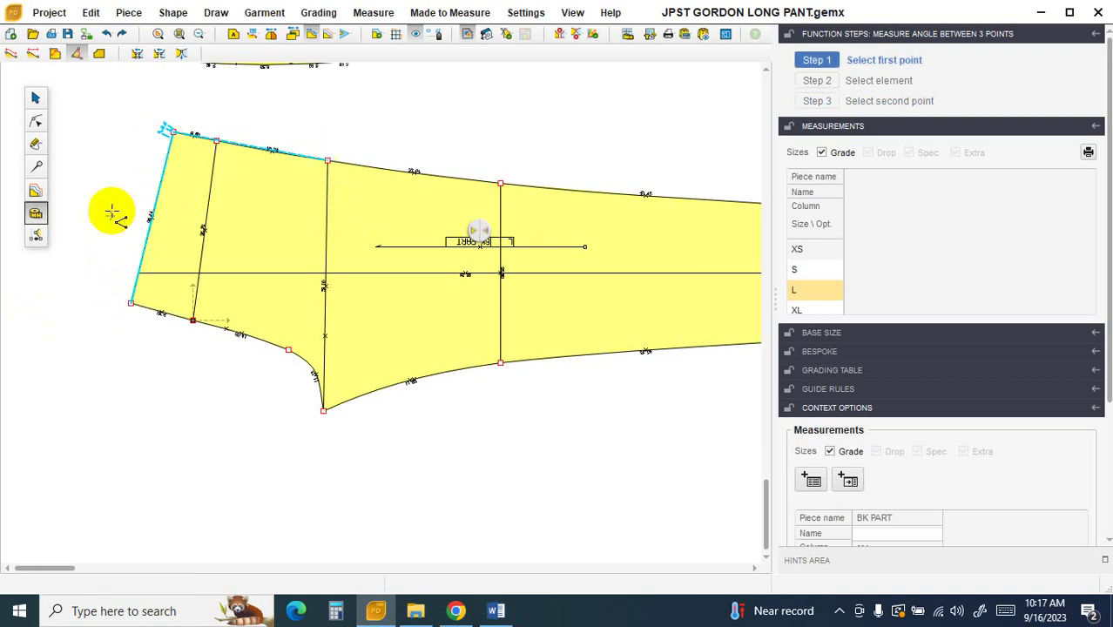
scroll(871, 418, down, 3)
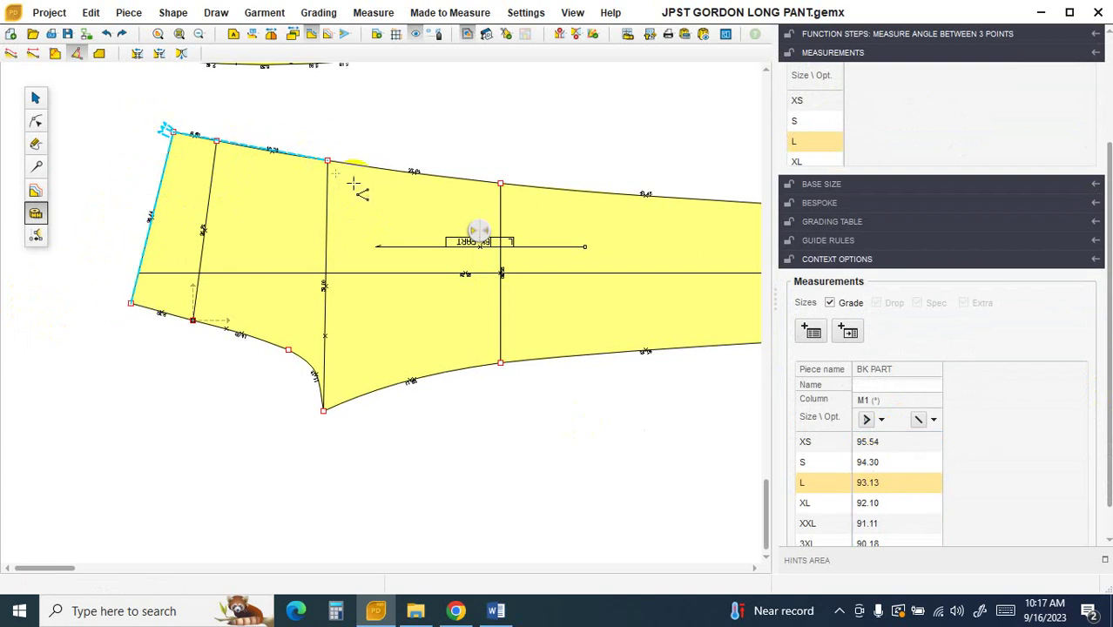
Step: Measure the piece surface of BK PART and review the areas for all sizes
click(98, 53)
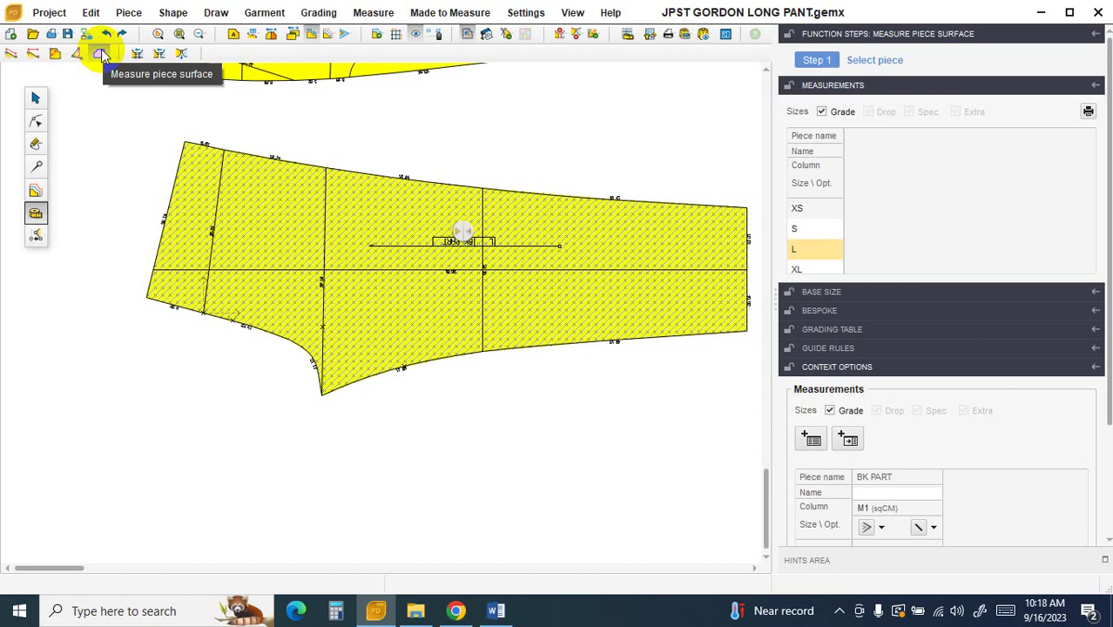
scroll(1089, 281, down, 3)
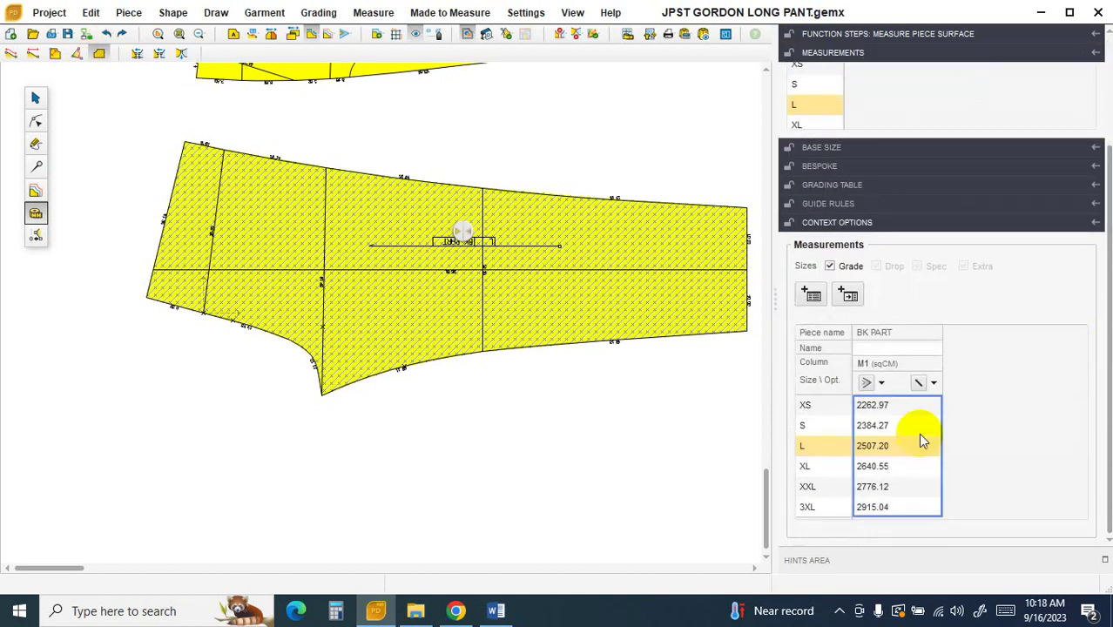
scroll(387, 272, down, 3)
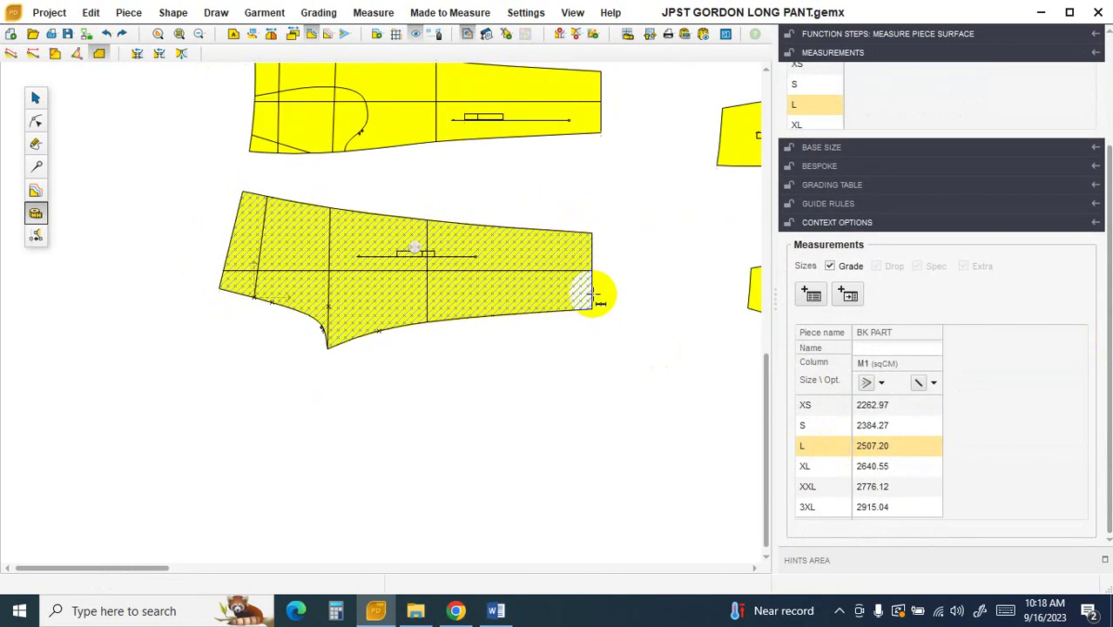
click(35, 98)
Step: Marry FR PART to BK PART by 2 points, matching their side-seam waist and hem corners, assembled by element direction
click(347, 218)
scroll(440, 222, up, 1)
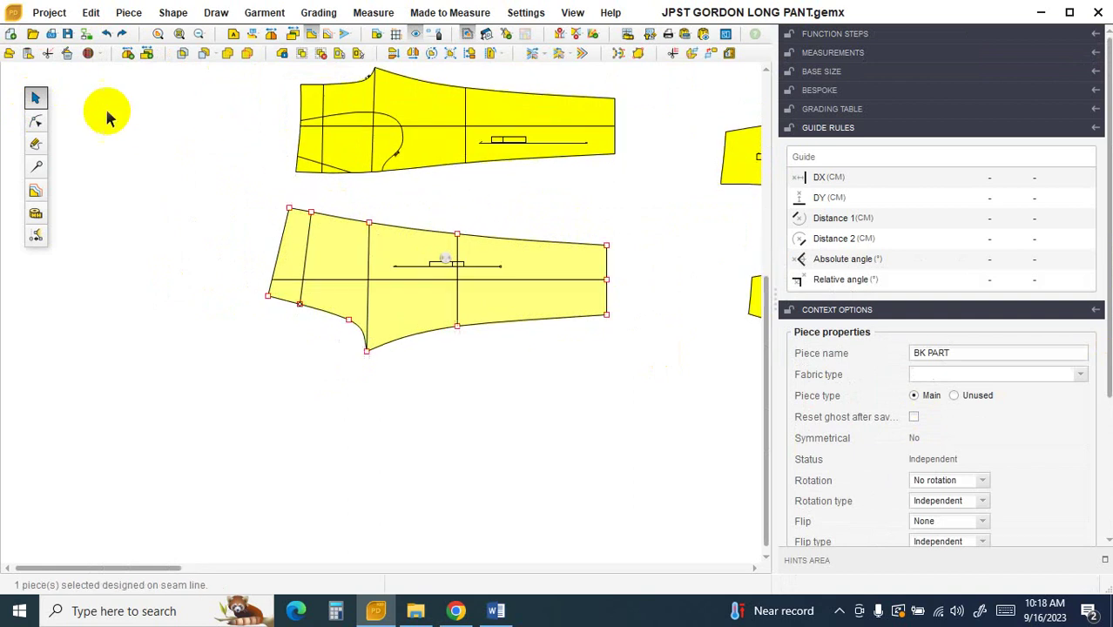
click(35, 213)
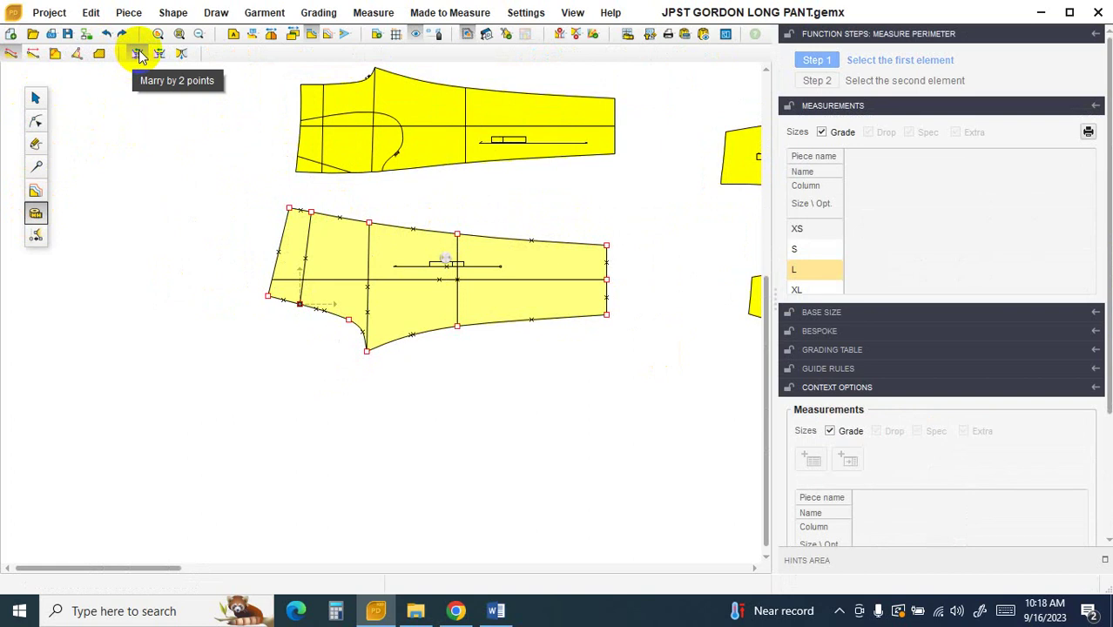
click(137, 55)
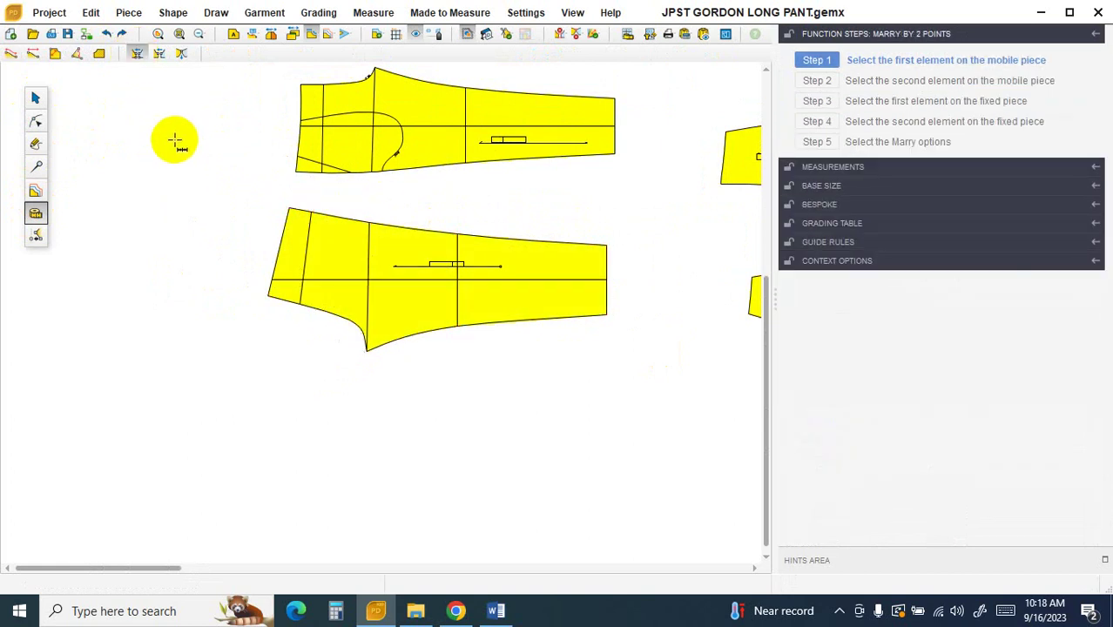
scroll(239, 218, up, 1)
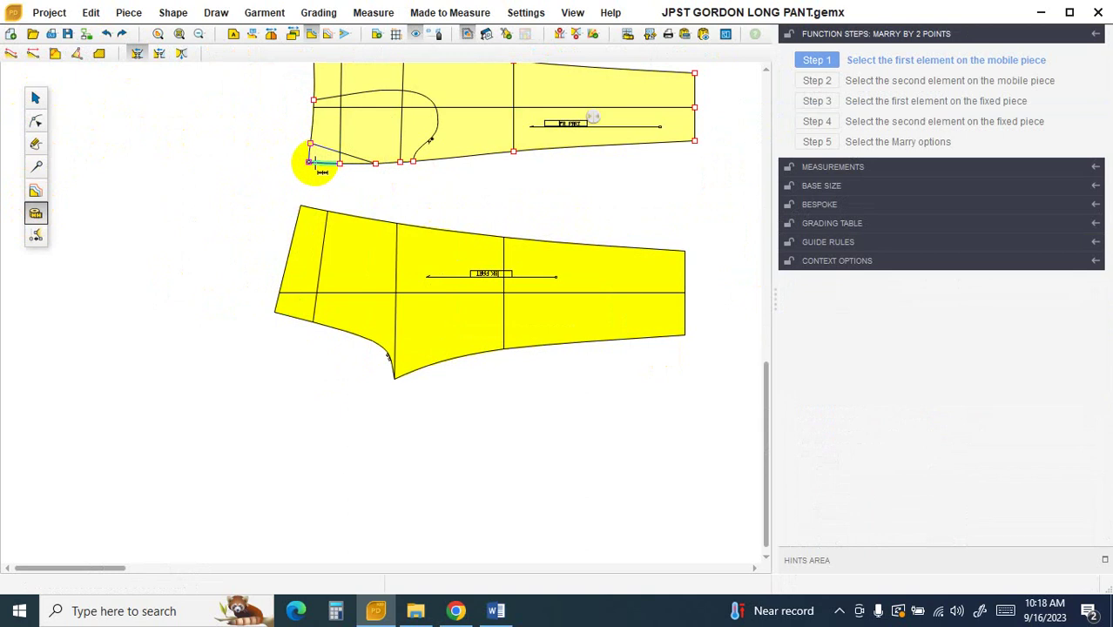
click(308, 162)
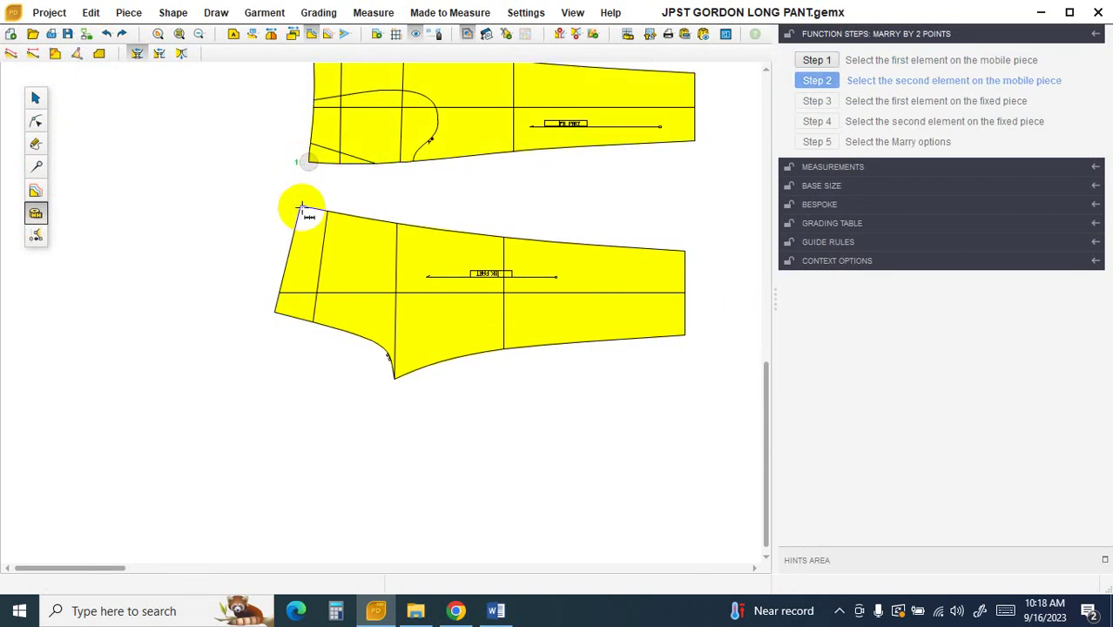
scroll(299, 206, up, 1)
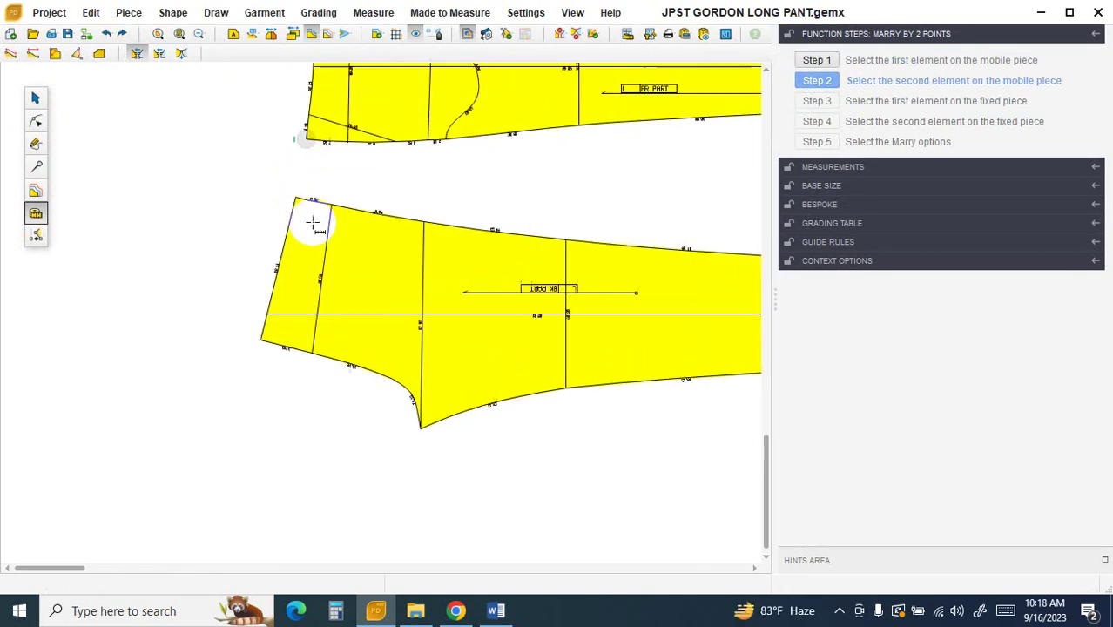
scroll(300, 207, down, 2)
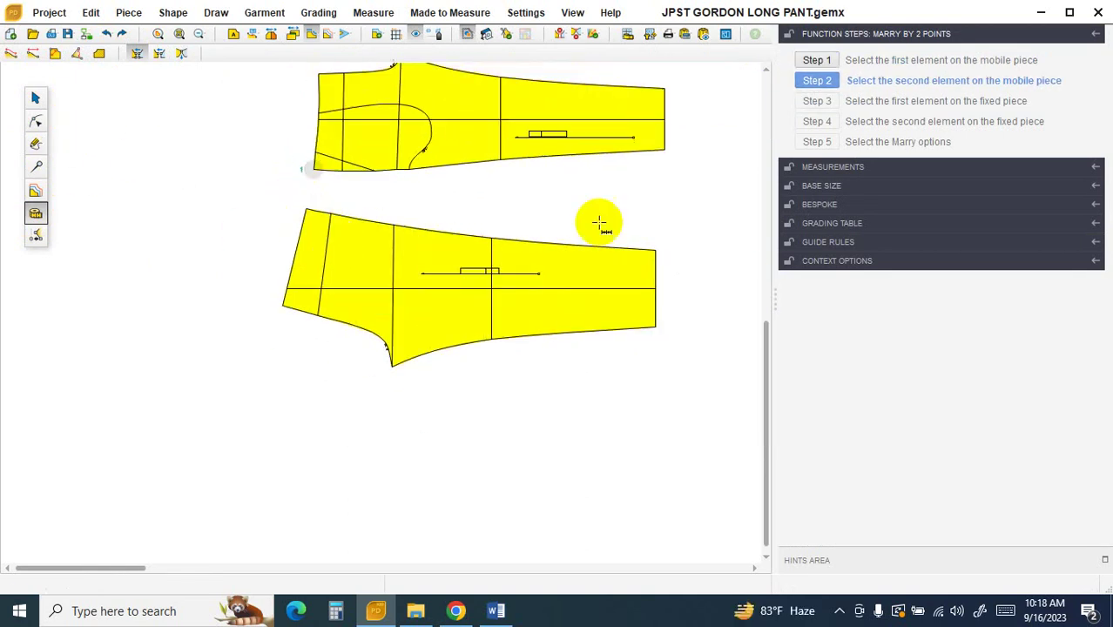
click(664, 149)
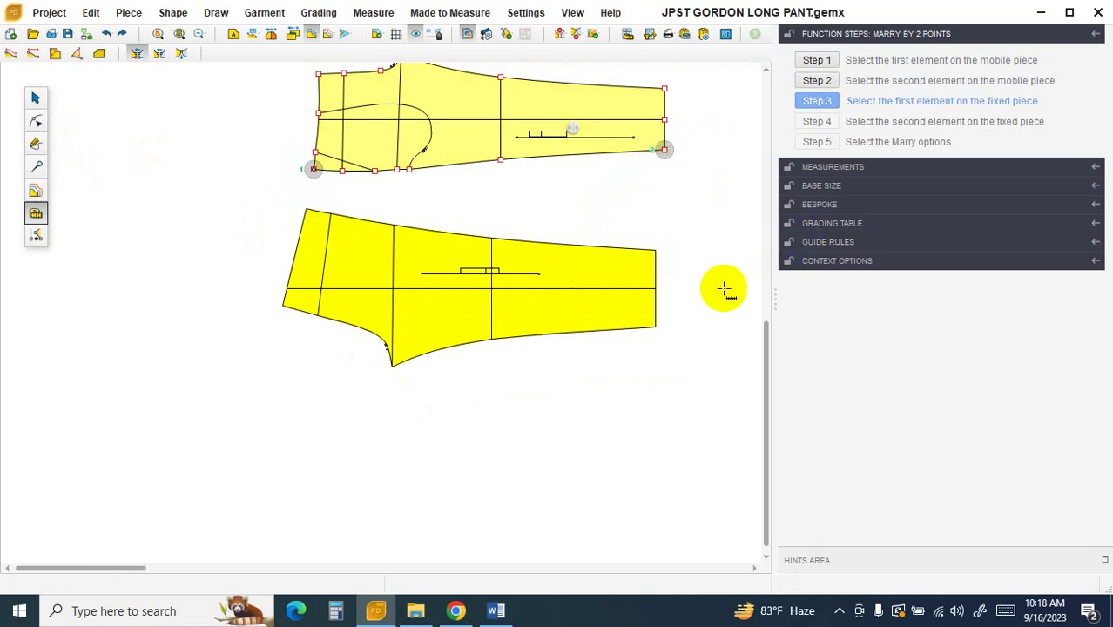
click(306, 210)
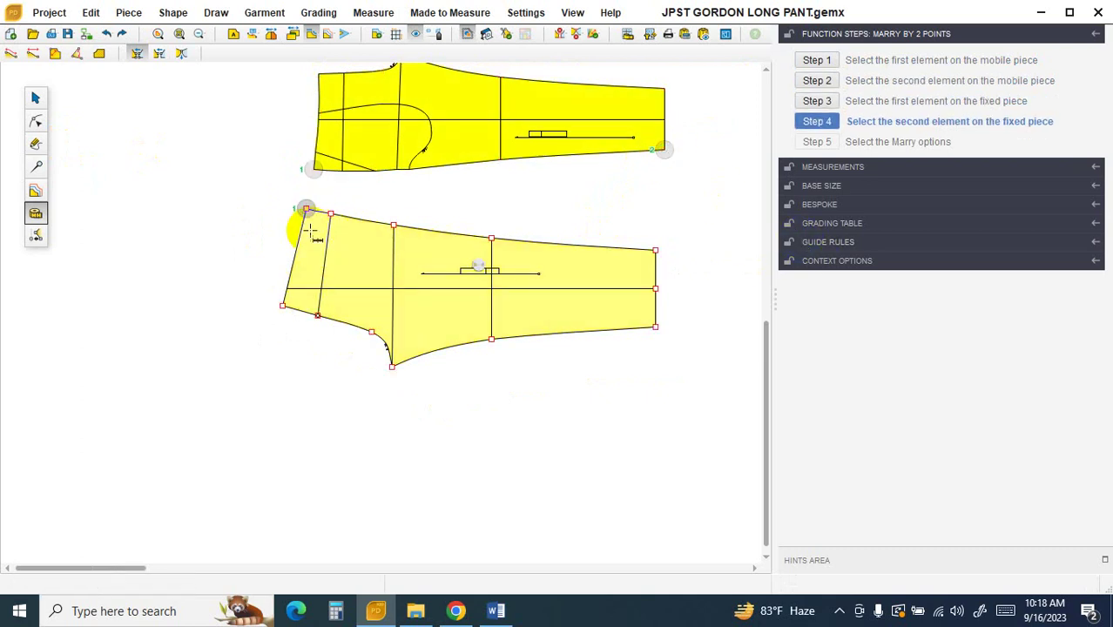
click(655, 251)
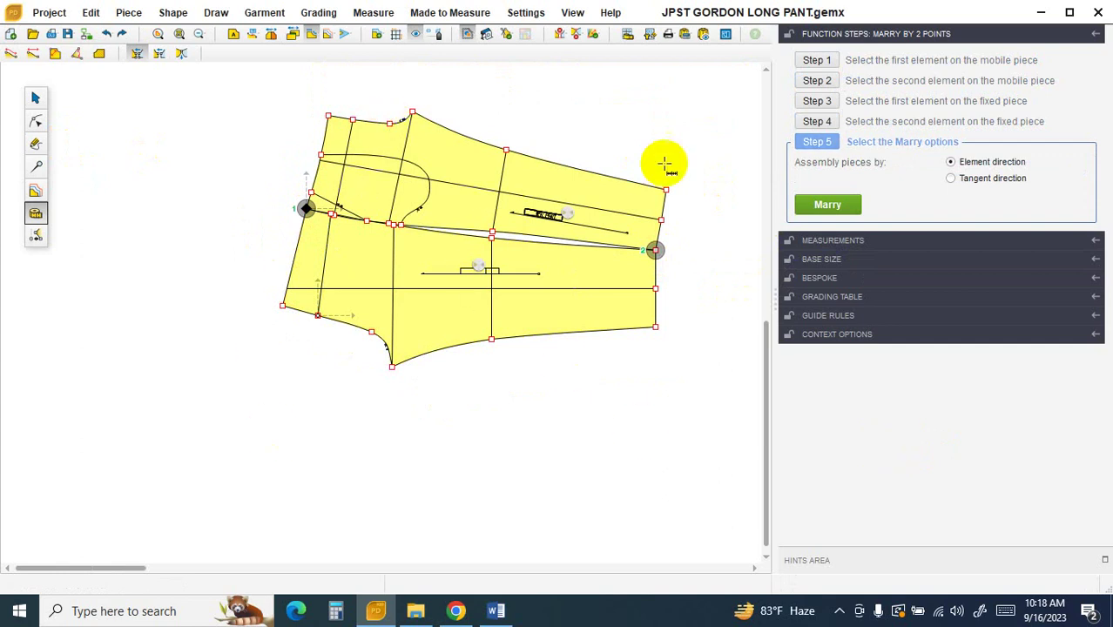
click(819, 204)
Step: Examine the joined side seam of FR PART and BK PART, especially how the waist corners and waistline meet
scroll(418, 194, up, 2)
click(35, 97)
scroll(330, 181, down, 2)
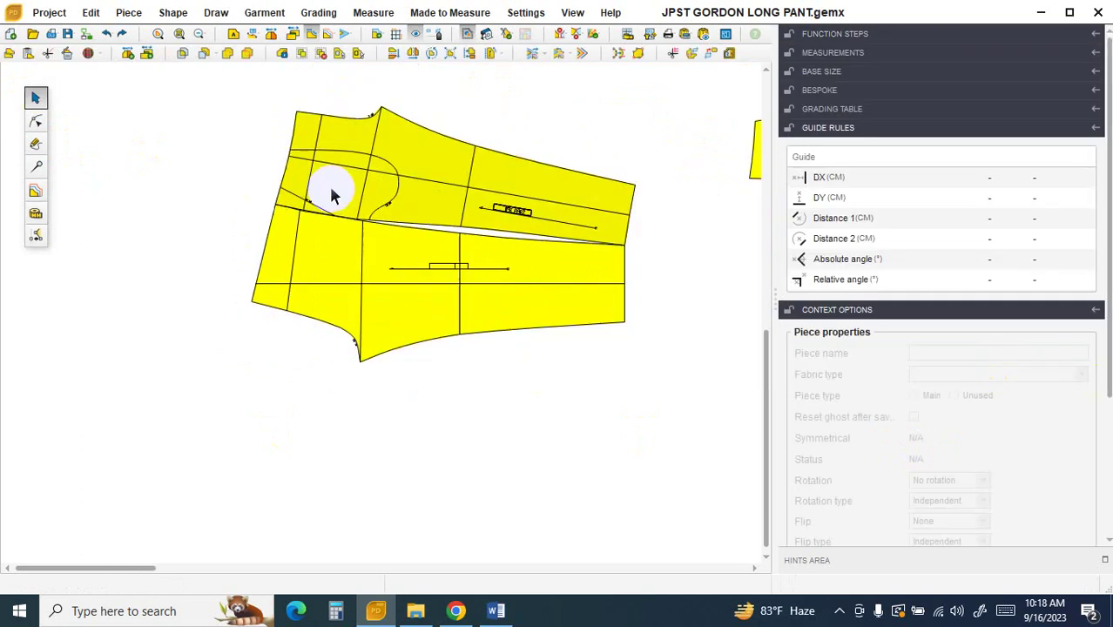
click(391, 163)
scroll(433, 296, up, 4)
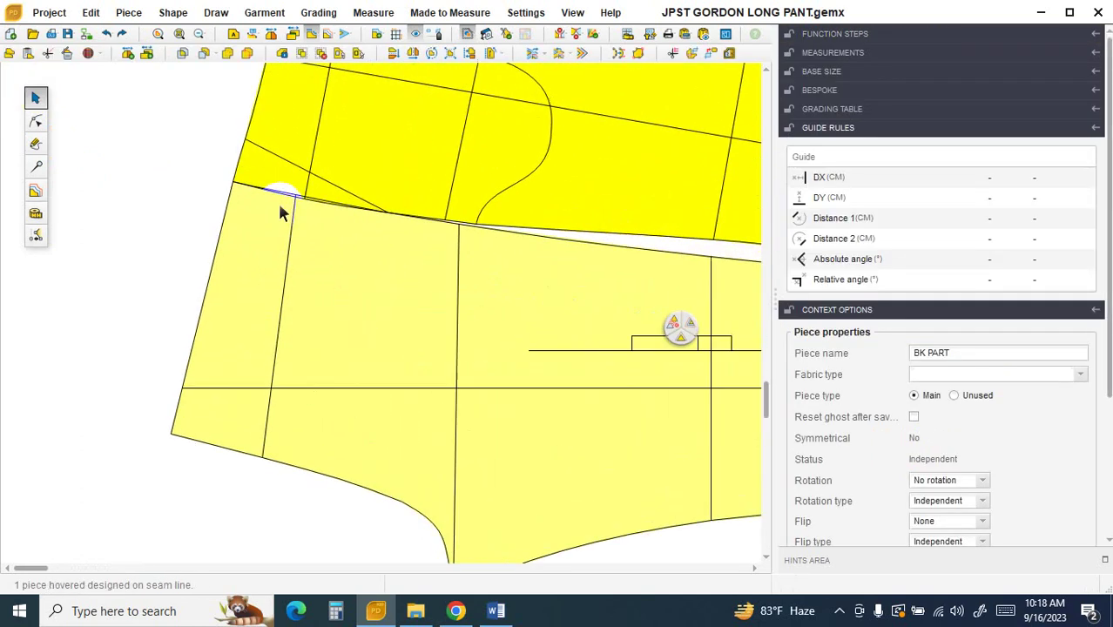
scroll(273, 215, down, 3)
scroll(248, 219, up, 2)
click(236, 224)
scroll(236, 224, down, 1)
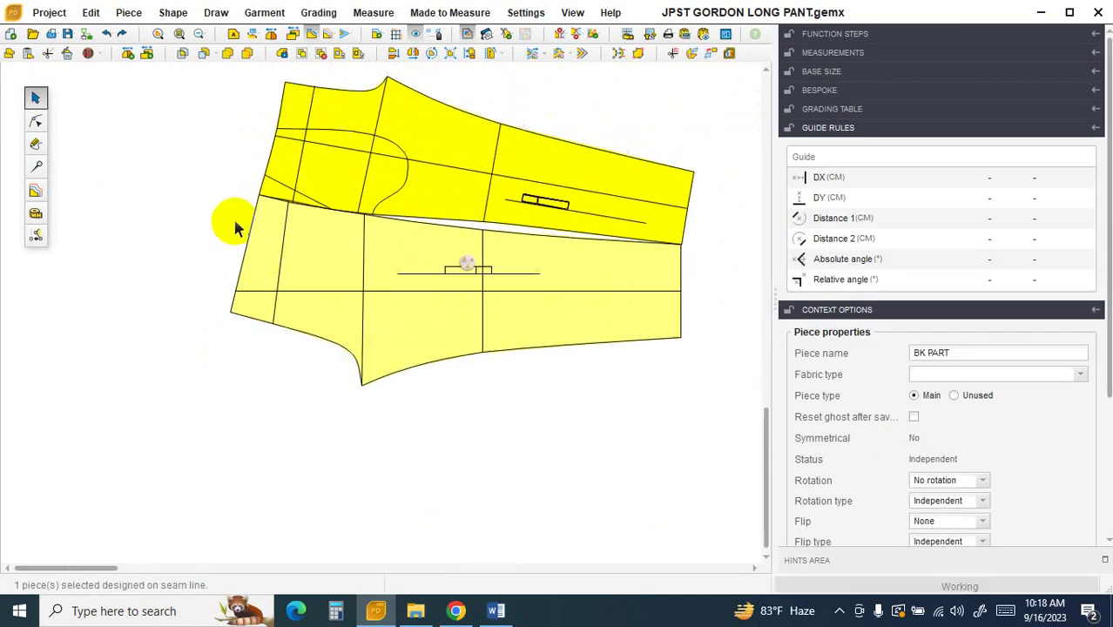
scroll(258, 203, up, 3)
scroll(258, 203, down, 1)
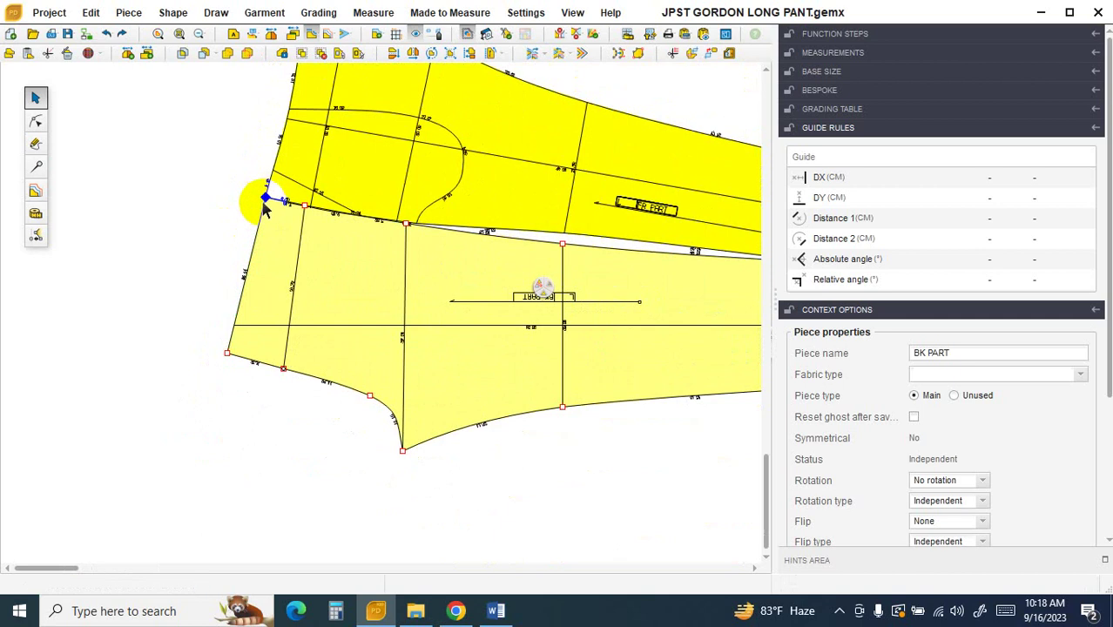
scroll(276, 148, up, 3)
scroll(296, 126, down, 1)
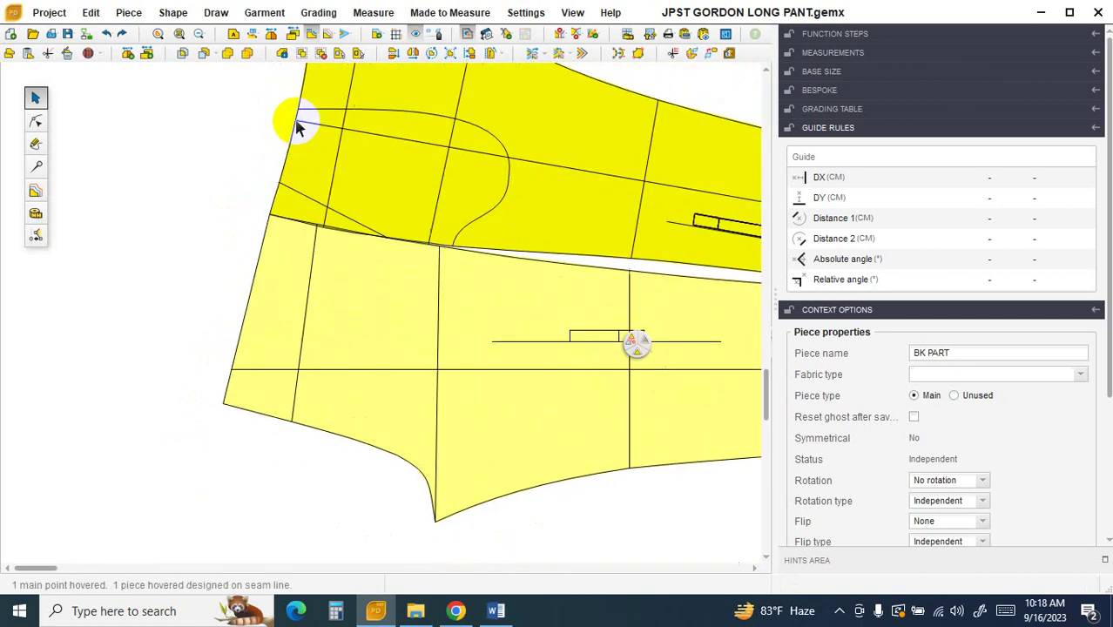
scroll(294, 149, down, 1)
scroll(261, 216, up, 1)
scroll(280, 199, down, 1)
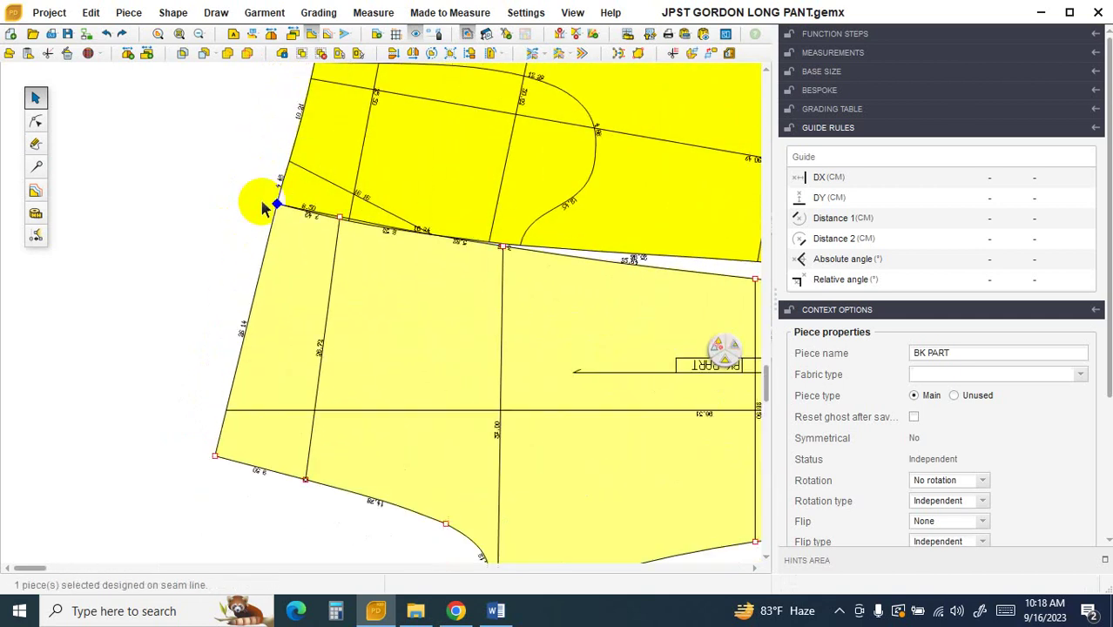
scroll(265, 207, down, 2)
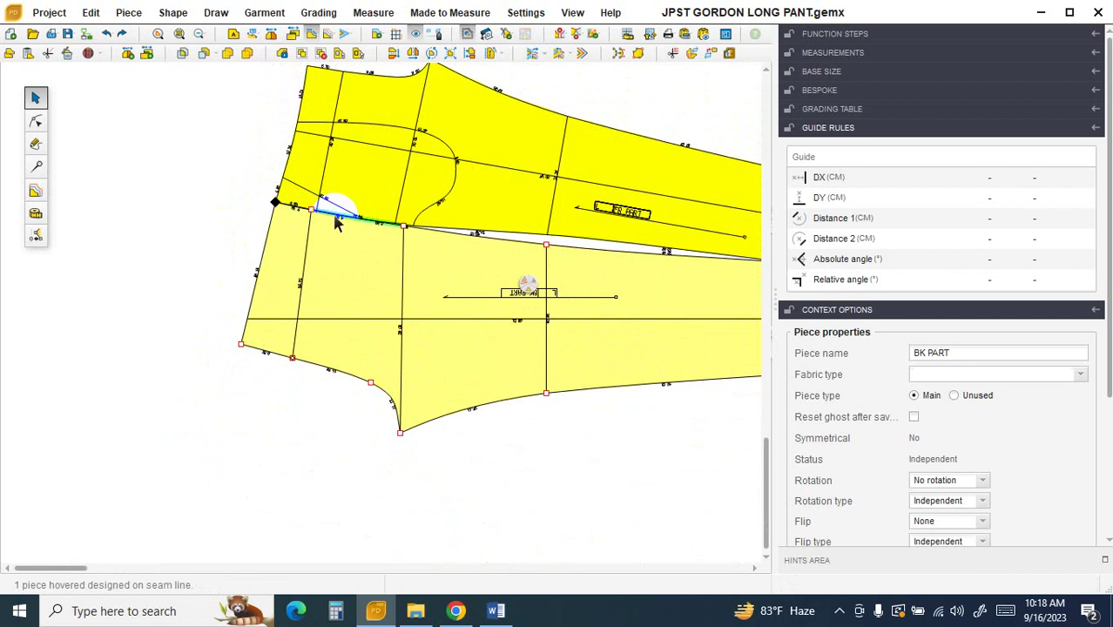
scroll(336, 221, up, 2)
scroll(326, 226, down, 1)
scroll(303, 224, down, 2)
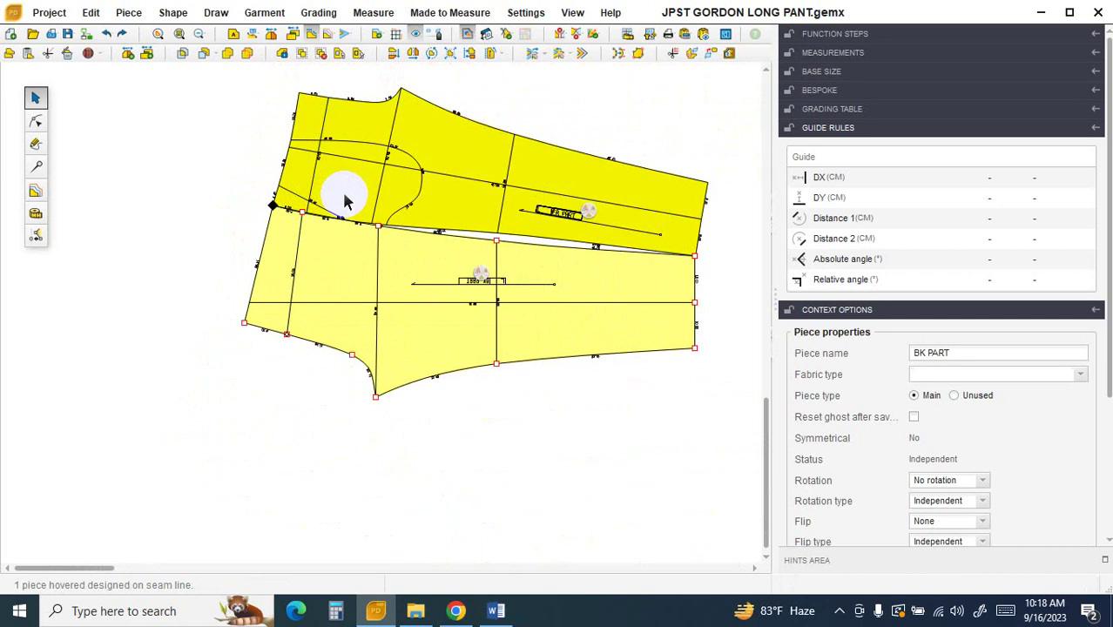
click(323, 119)
scroll(281, 206, up, 3)
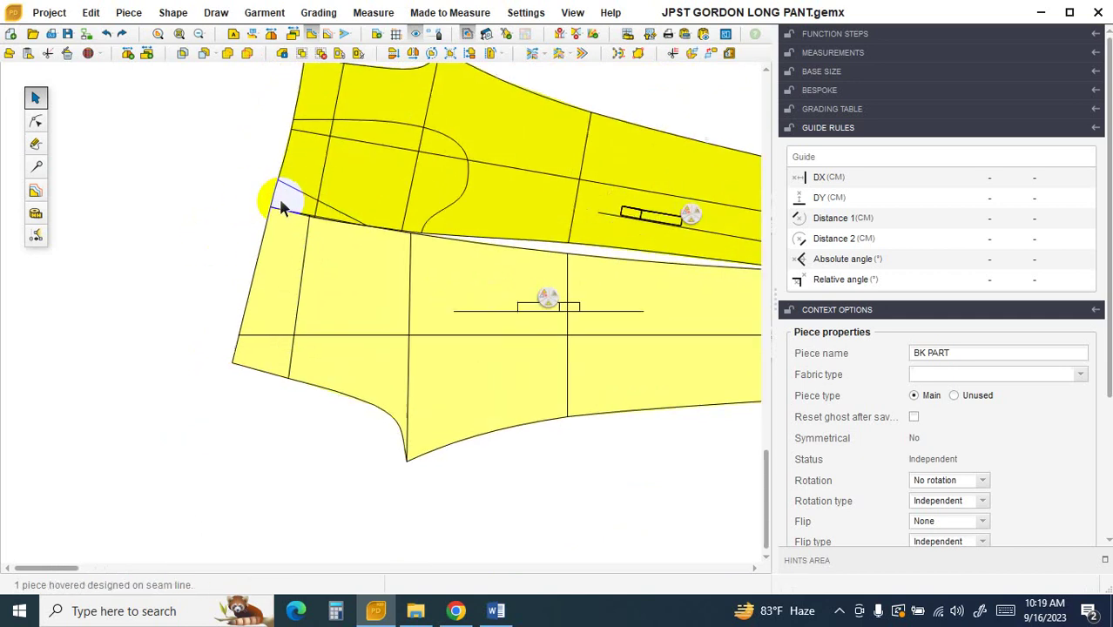
scroll(259, 225, down, 2)
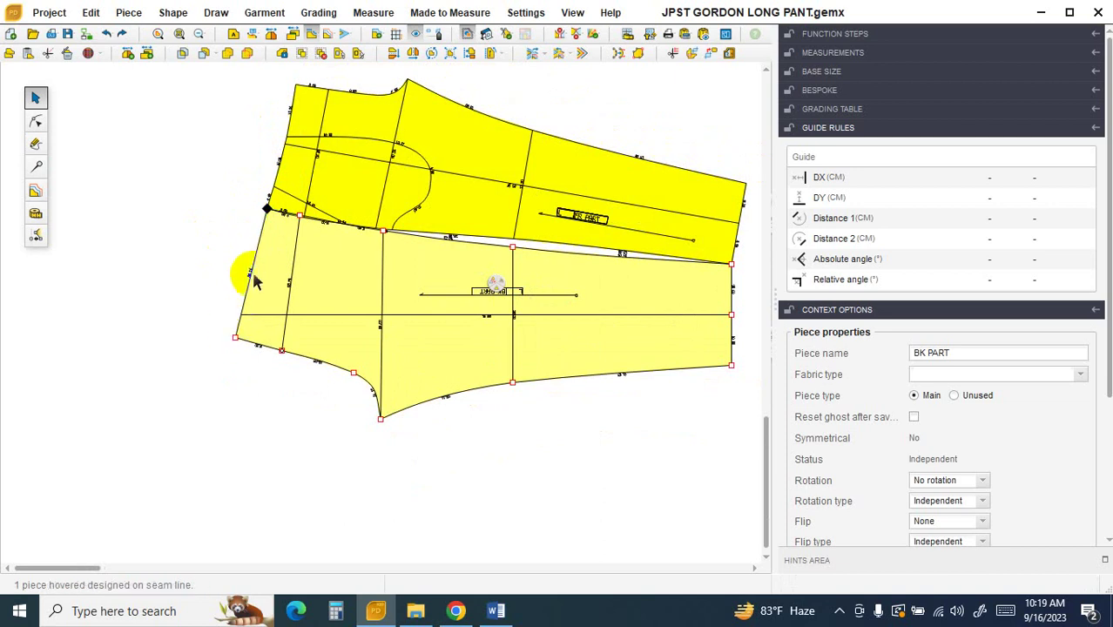
Step: Undo the two-point marriage of FR PART and BK PART
click(35, 213)
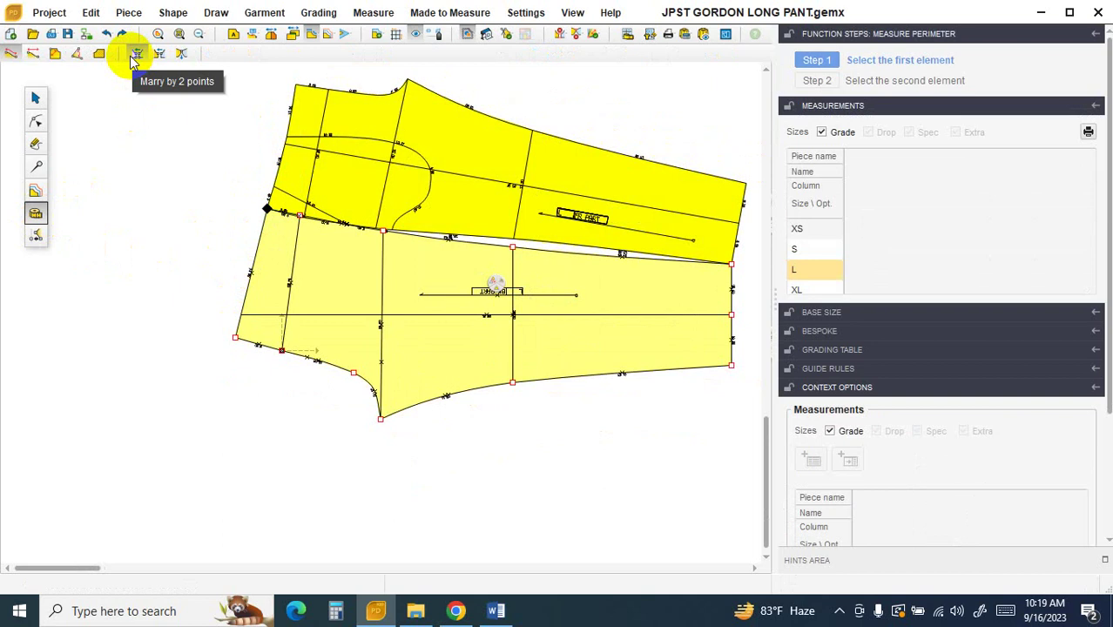
click(35, 97)
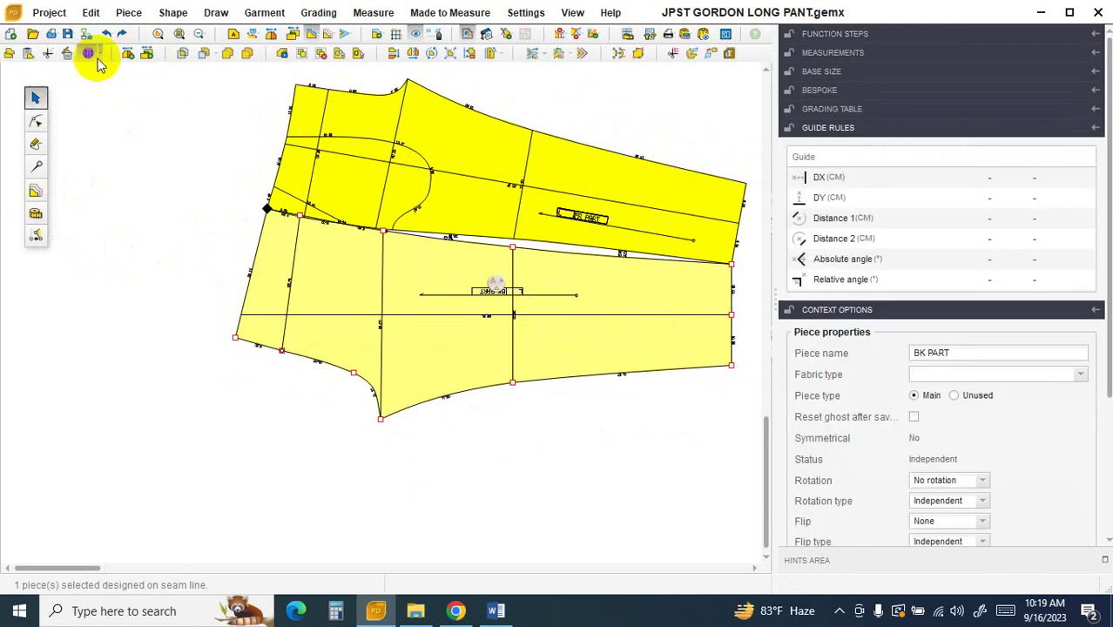
click(105, 35)
click(104, 35)
click(105, 34)
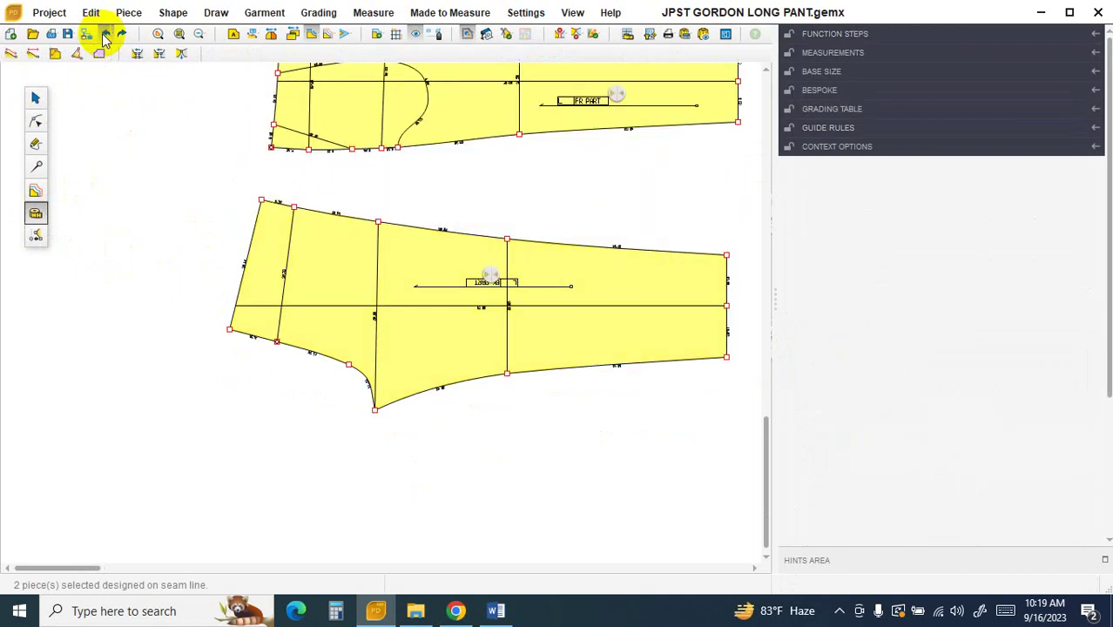
Step: Repeat the two-point marriage of FR PART onto BK PART at the side-seam waist and hem corners, and undo it
click(139, 56)
click(271, 147)
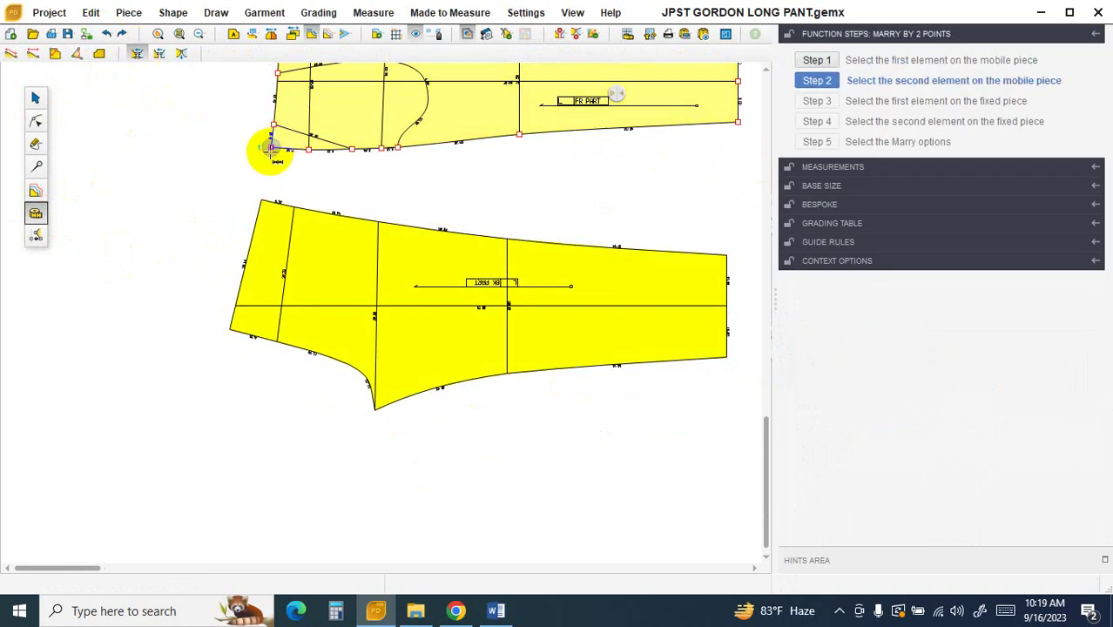
click(738, 124)
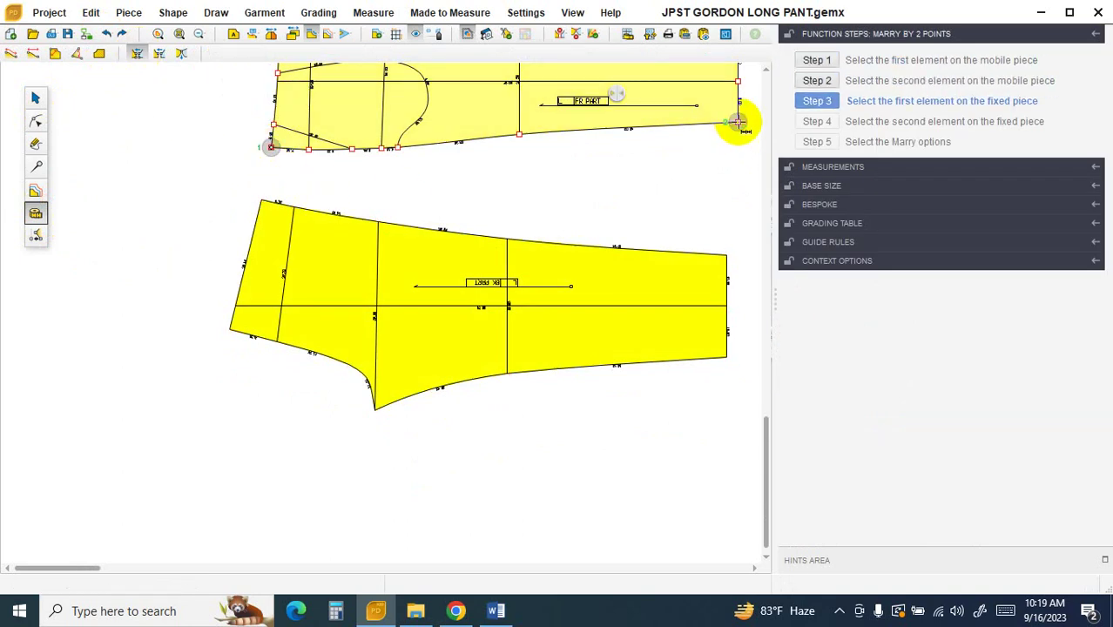
click(261, 200)
click(727, 255)
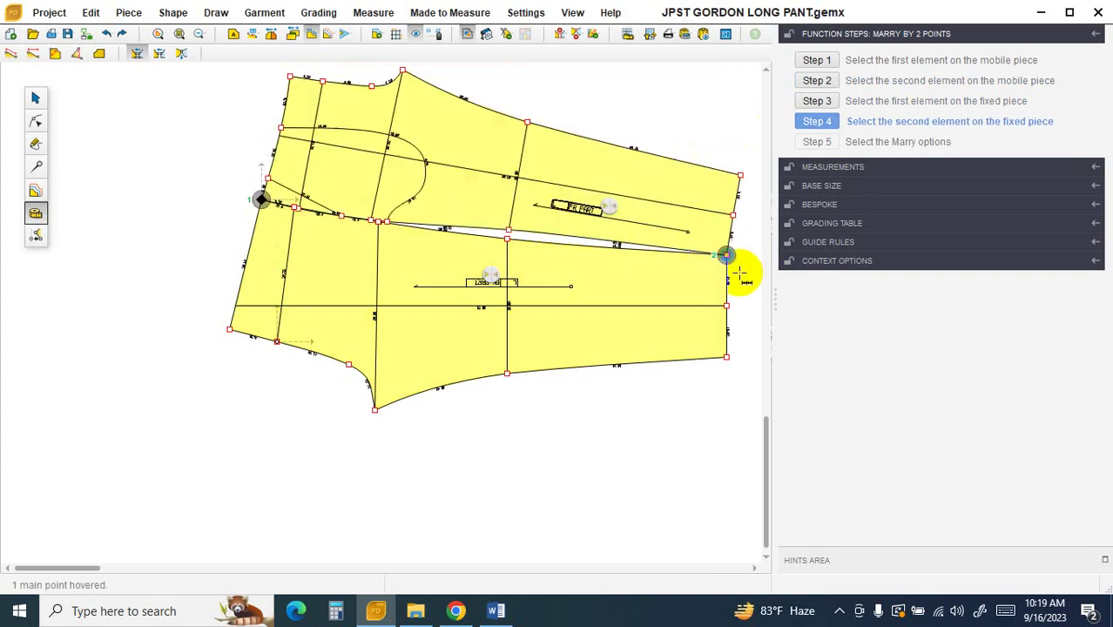
click(832, 204)
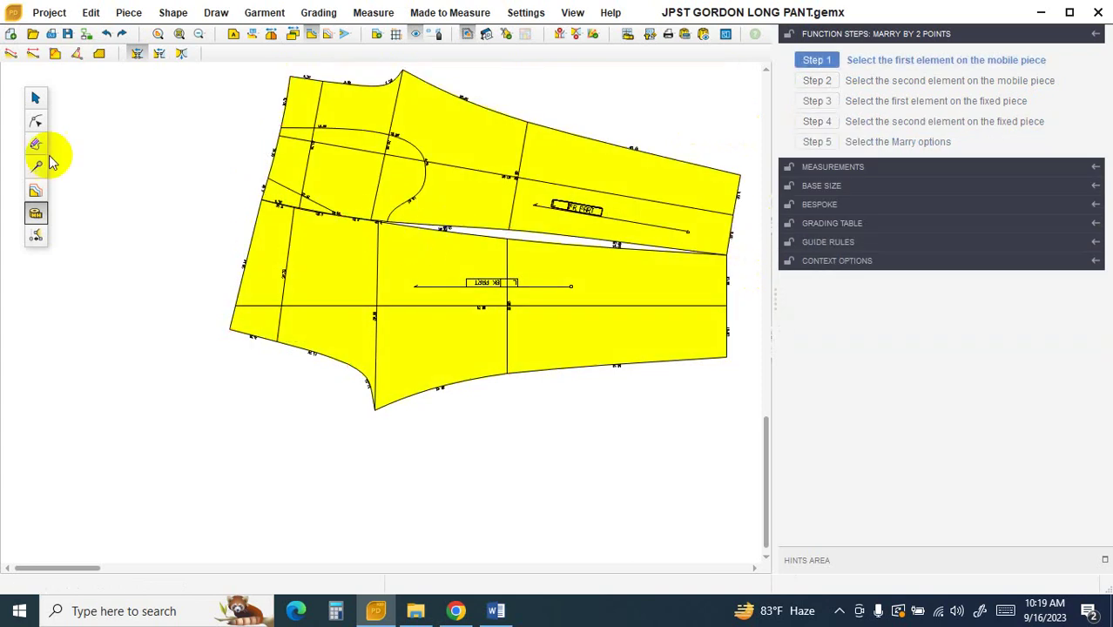
click(106, 33)
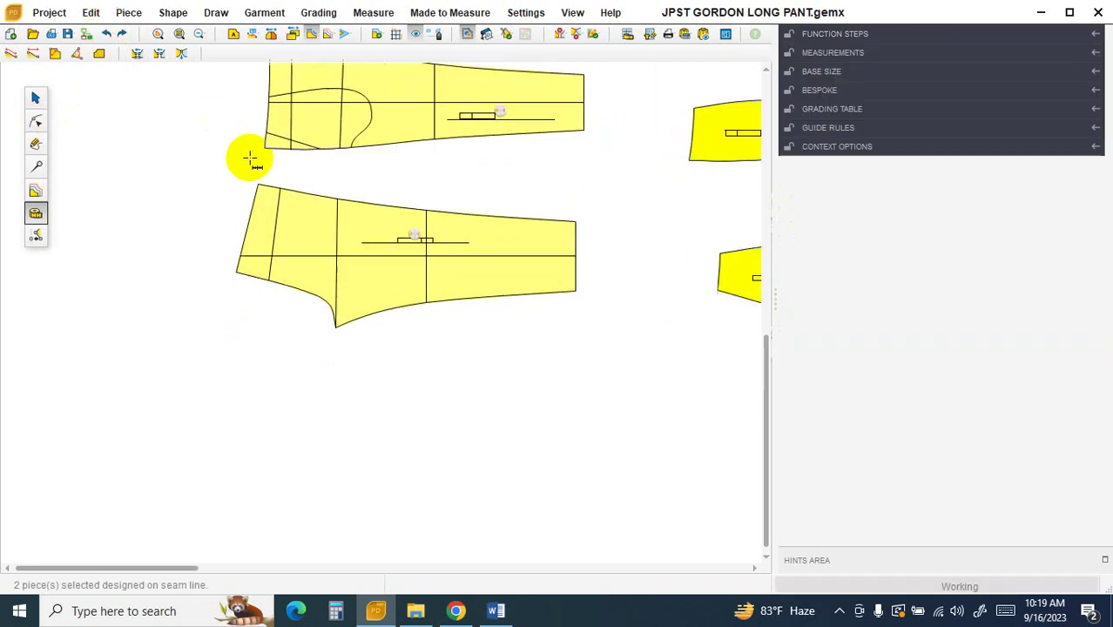
Step: Marry FR PART to BK PART by 1 point, matching their side-seam waist corners
scroll(246, 161, down, 1)
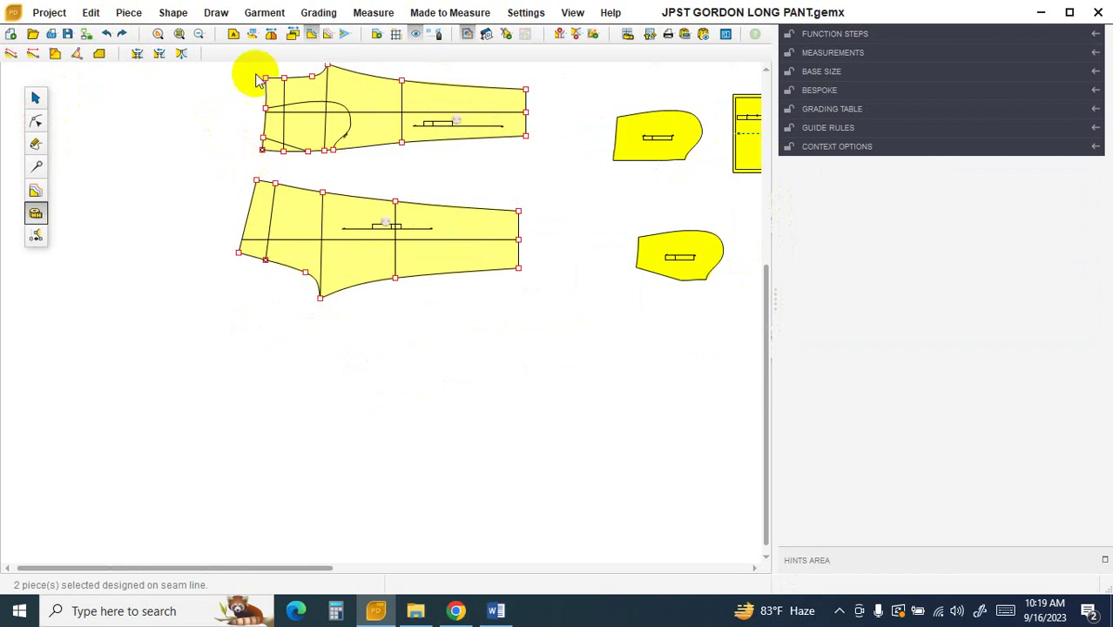
click(160, 54)
scroll(266, 148, up, 2)
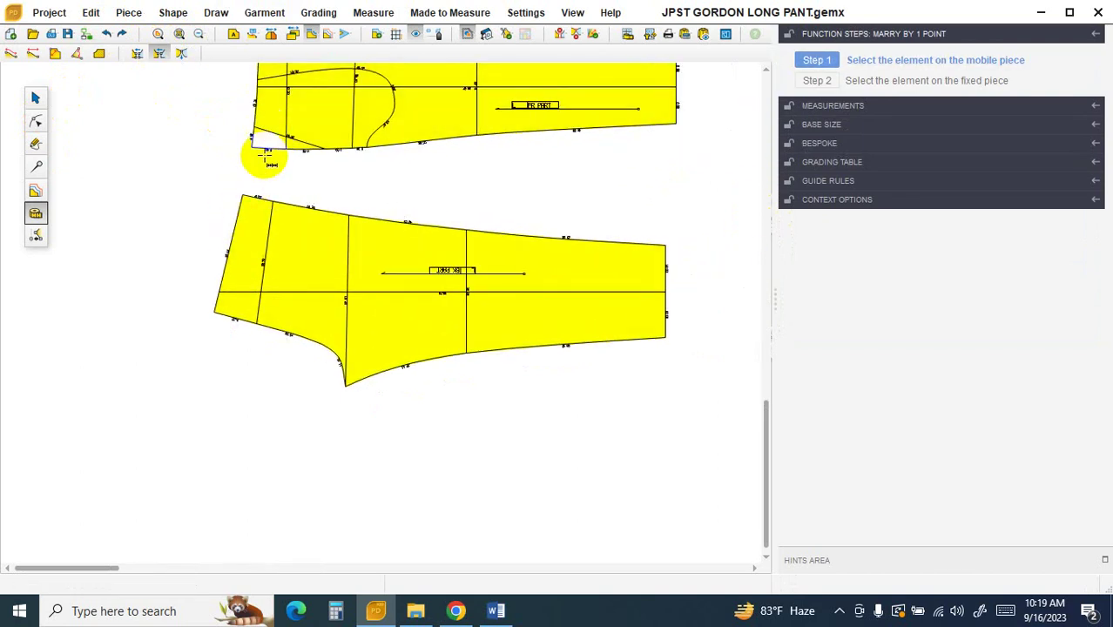
click(253, 146)
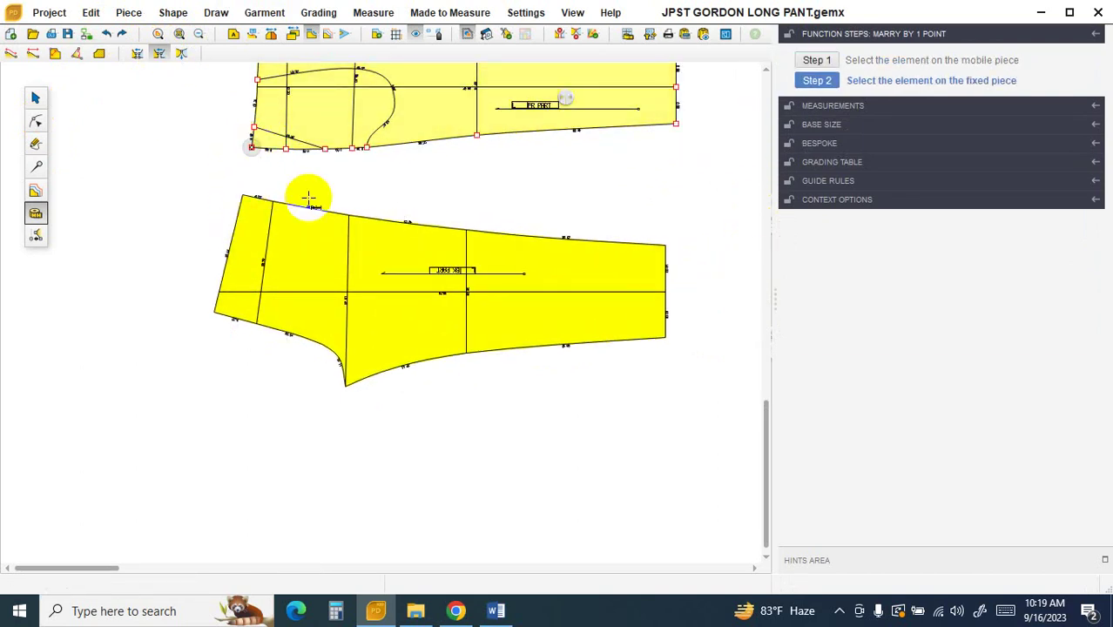
click(242, 195)
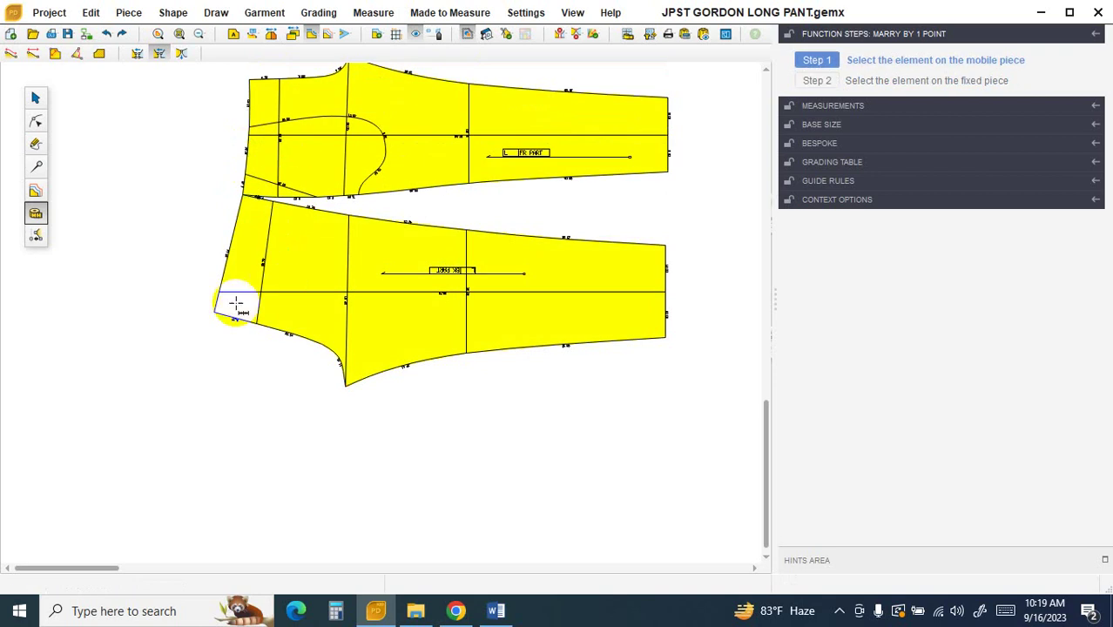
click(35, 98)
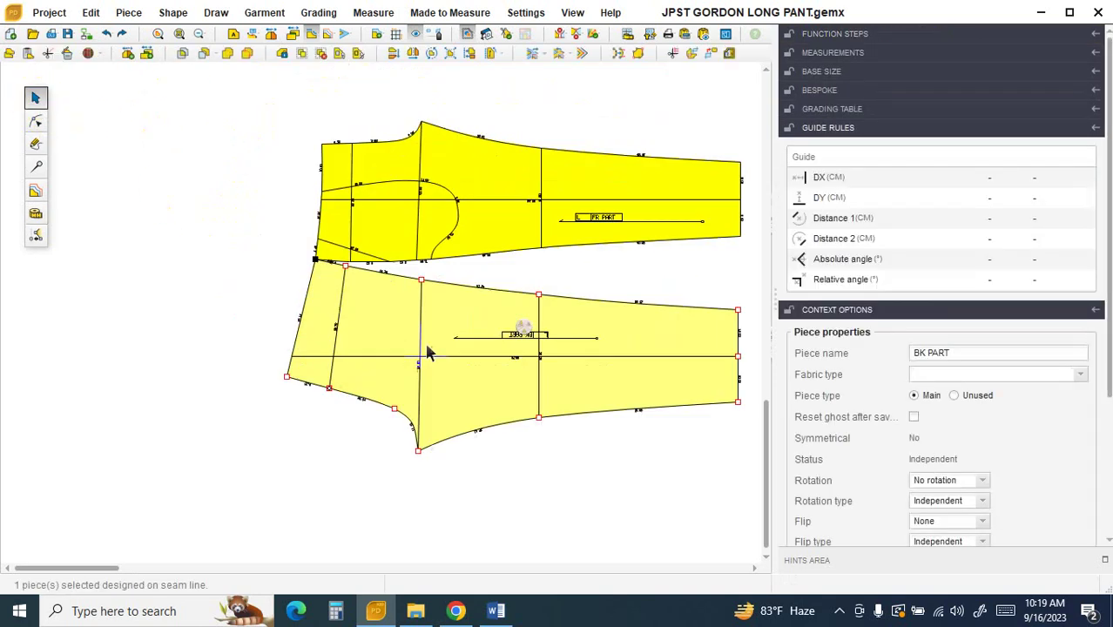
Step: Move BK PART around the workspace to test whether the married FR PART follows it
drag(490, 356, 380, 337)
drag(452, 319, 478, 321)
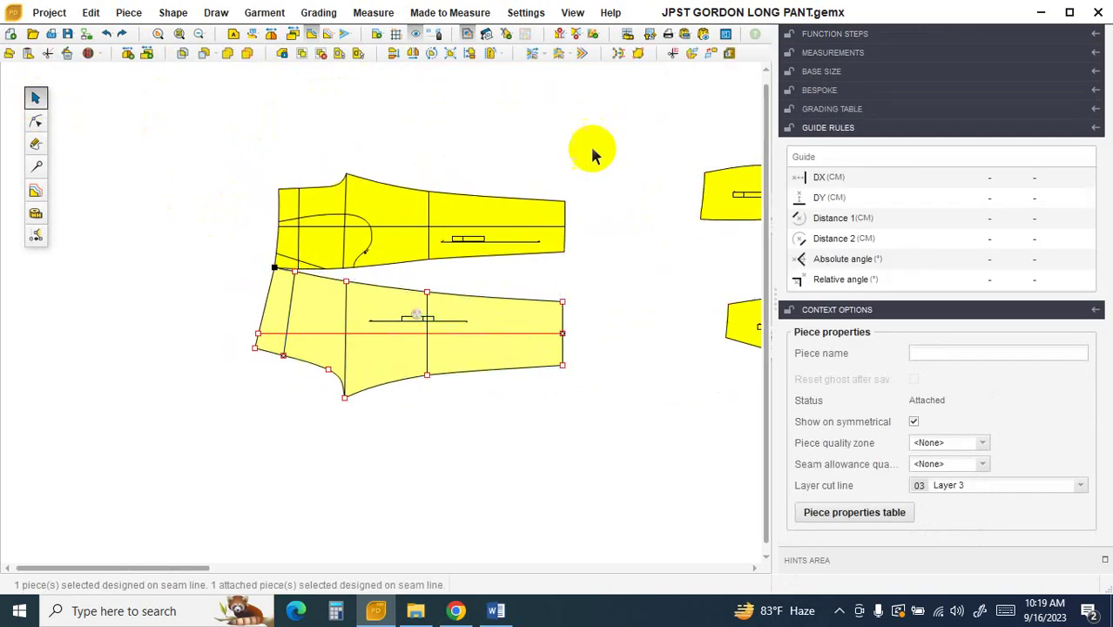
drag(338, 338, 158, 270)
click(427, 271)
drag(281, 275, 363, 304)
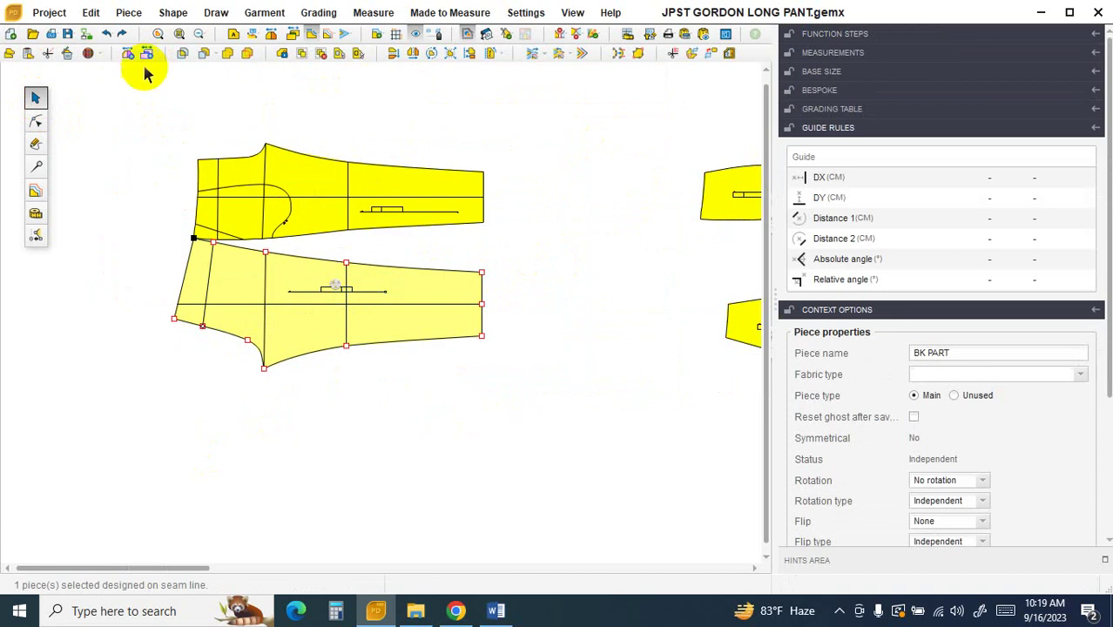
Step: Undo the test moves of BK PART and the one-point marriage with FR PART
click(107, 33)
click(120, 34)
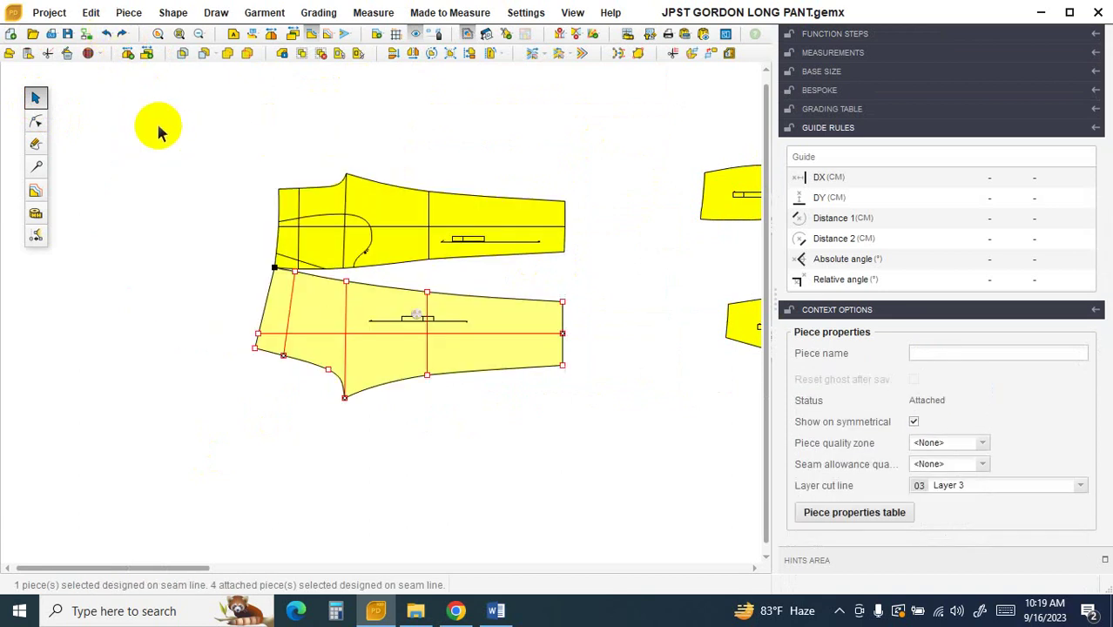
click(107, 34)
click(107, 34)
click(107, 34)
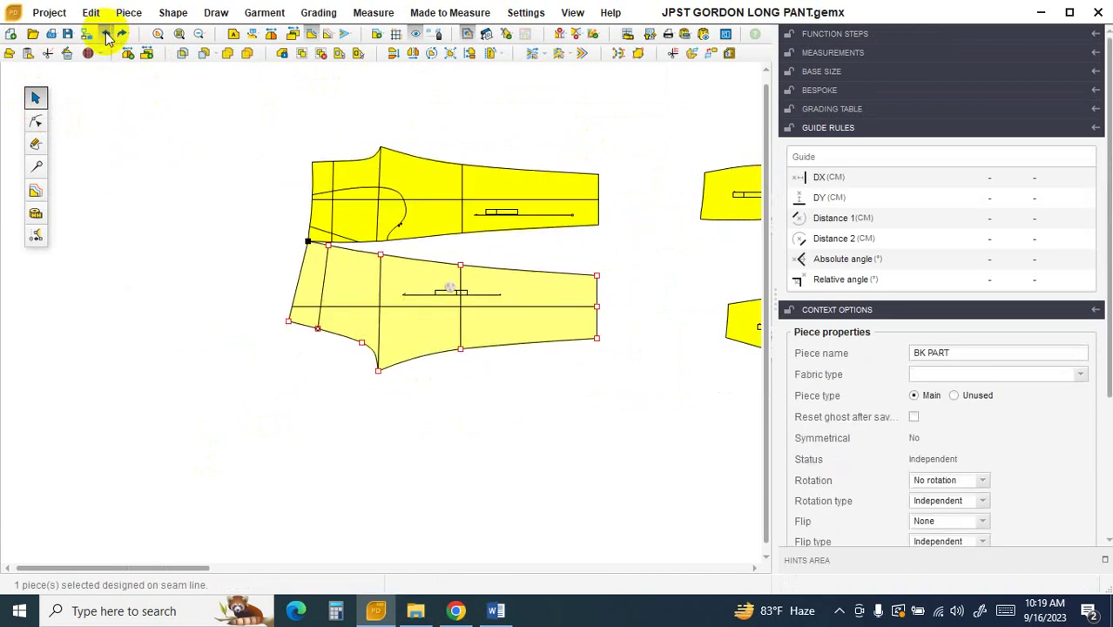
click(107, 34)
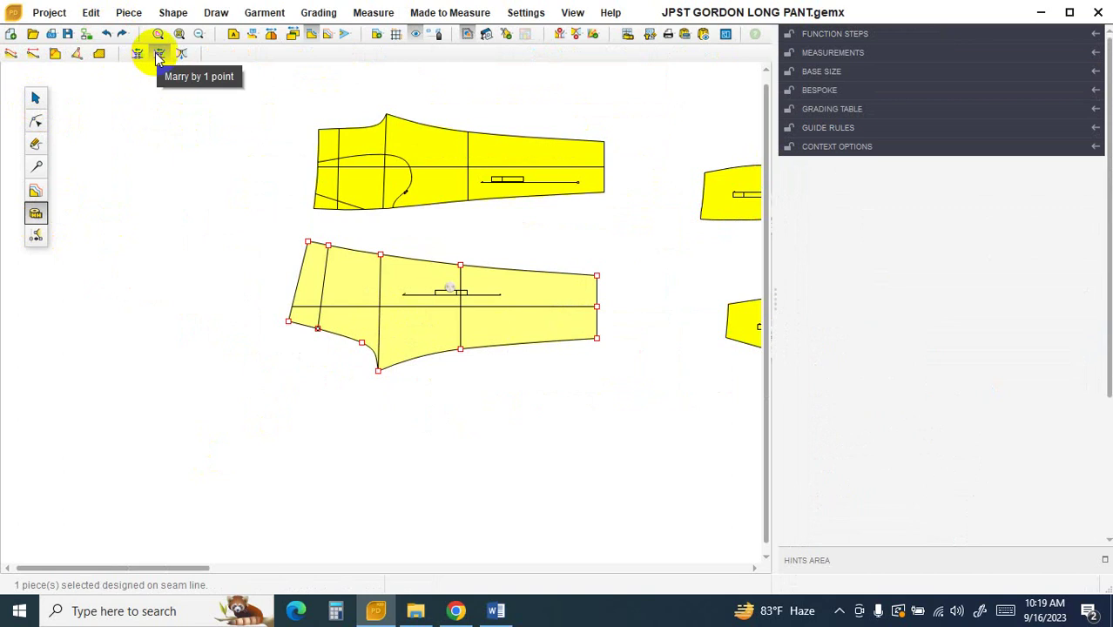
Step: Marry FR PART to BK PART by 1 point again, joining their waist corners at the side seam
click(159, 55)
scroll(253, 209, up, 5)
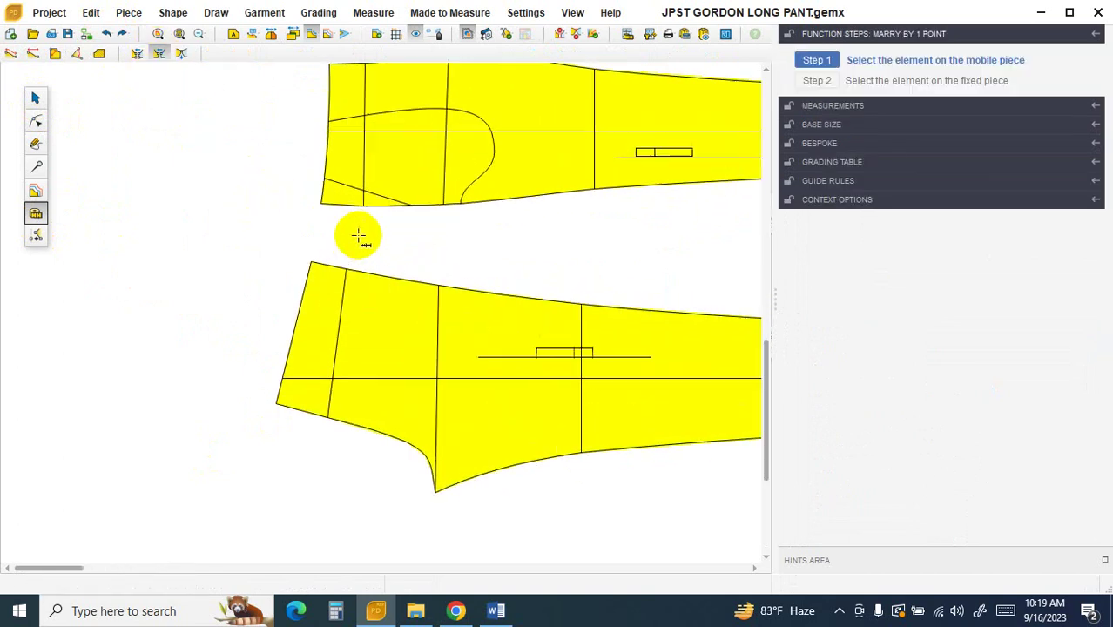
click(320, 203)
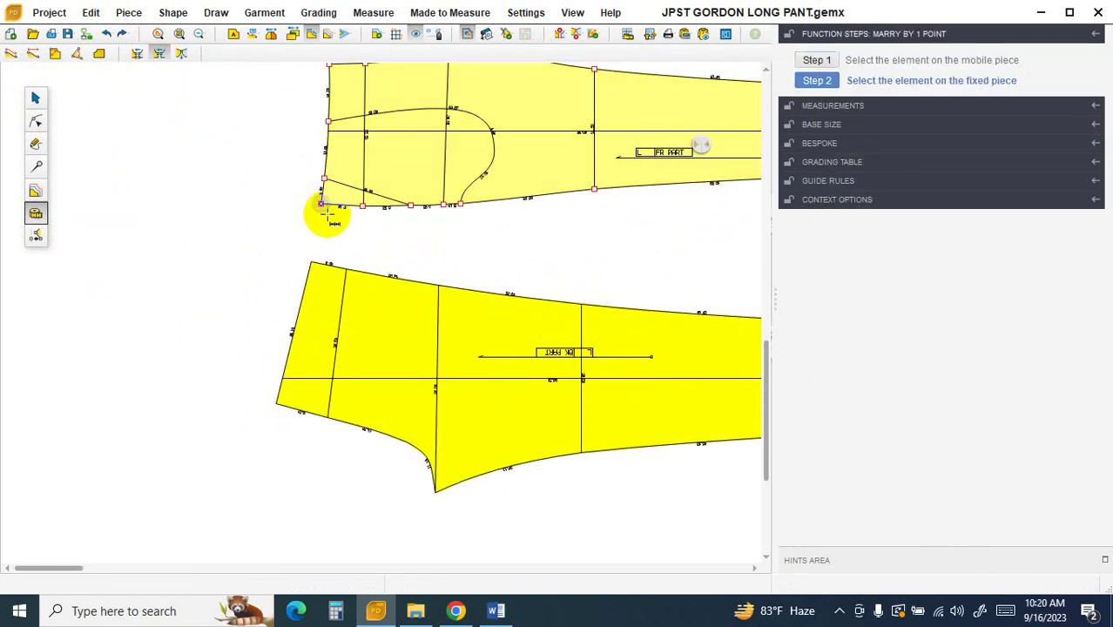
click(311, 261)
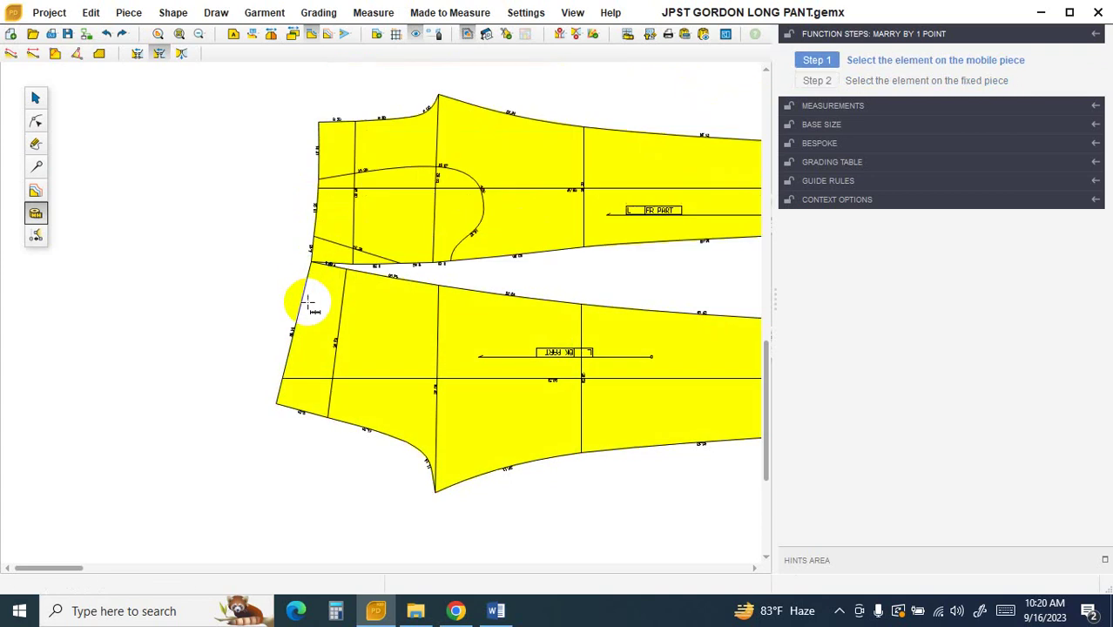
scroll(273, 218, down, 4)
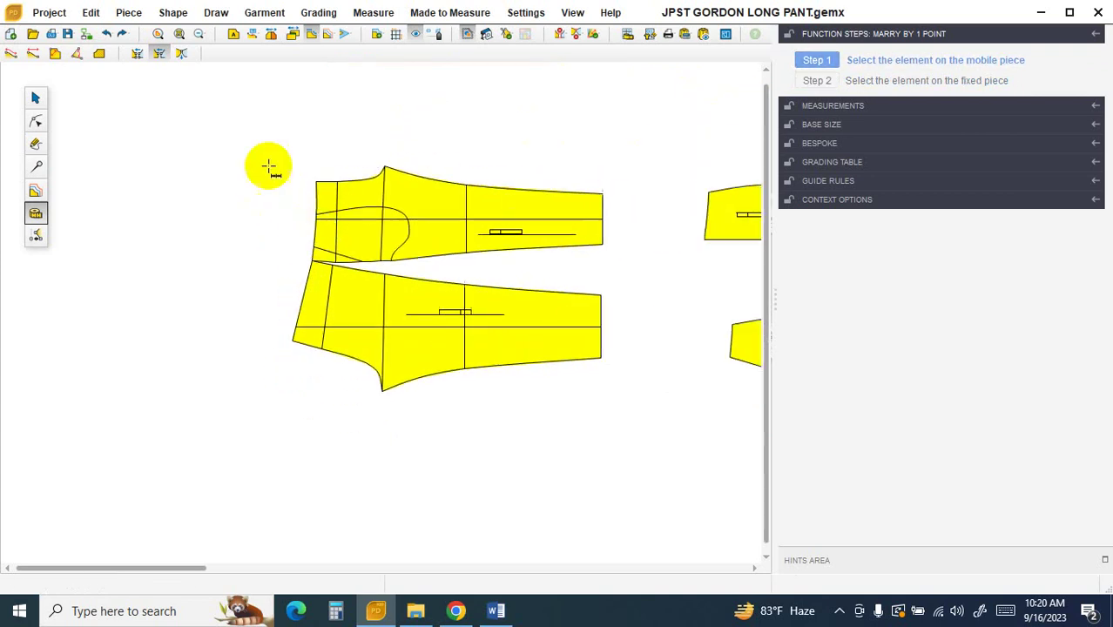
Step: Move the married pant pieces a short distance sideways as a test and select FR PART
click(35, 97)
drag(439, 281, 371, 281)
click(433, 246)
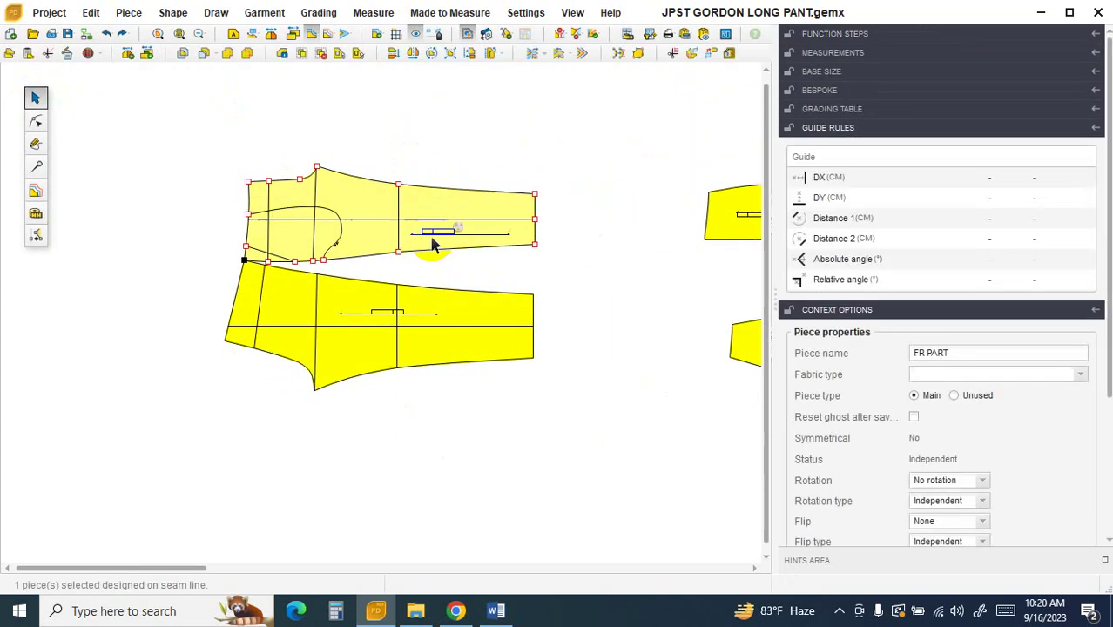
Step: Undo the sideways move and the repeated one-point marriage, dismissing the restore points dialog without changes
click(106, 33)
click(96, 32)
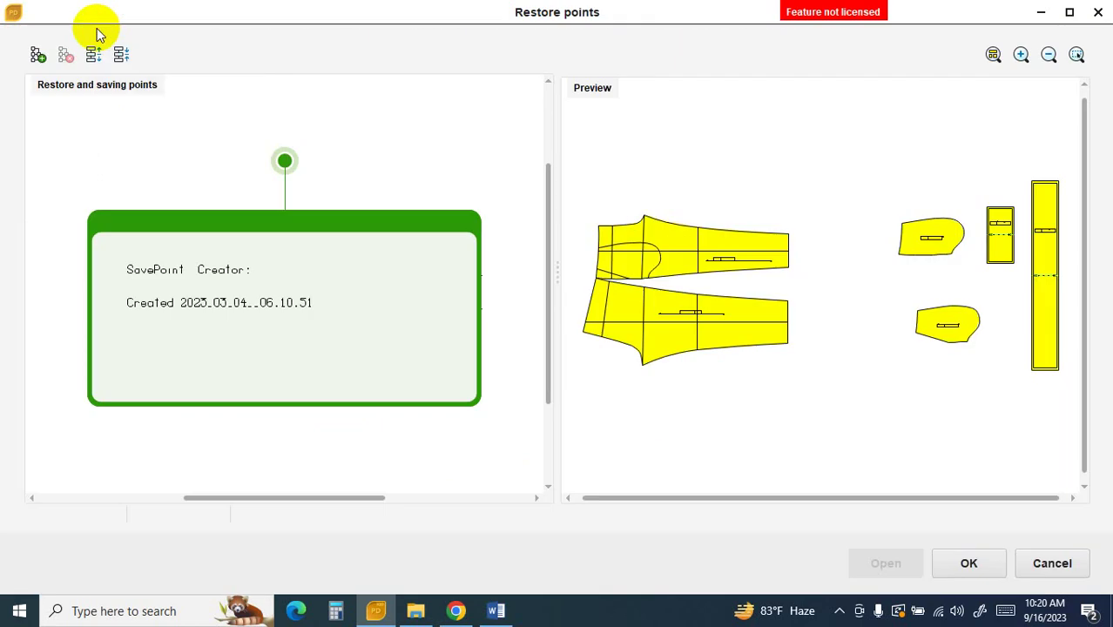
click(1044, 568)
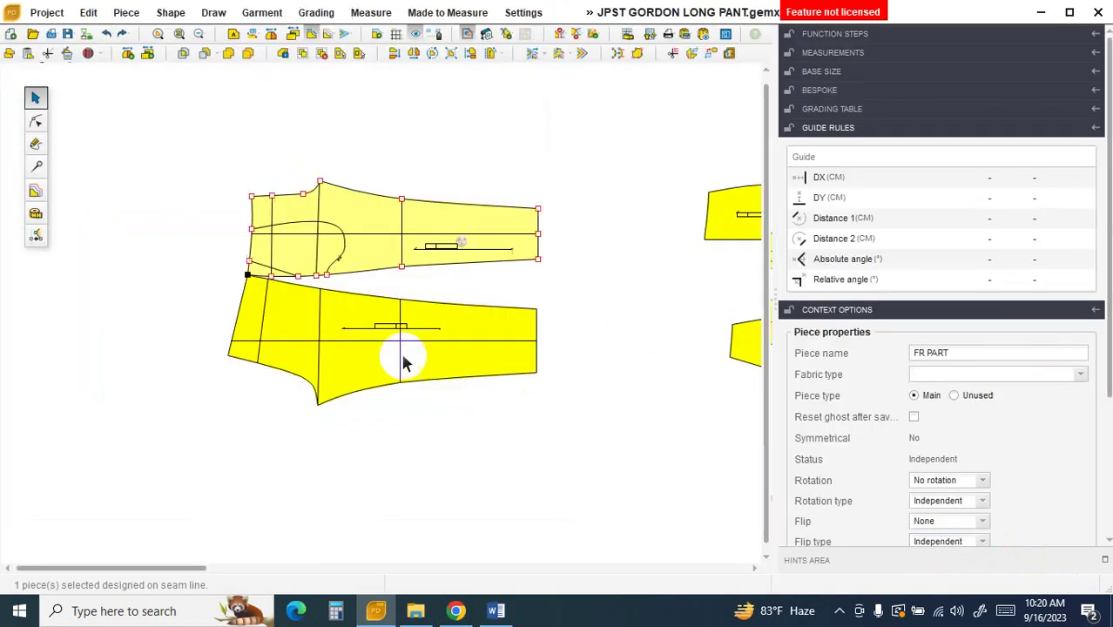
click(106, 33)
click(105, 33)
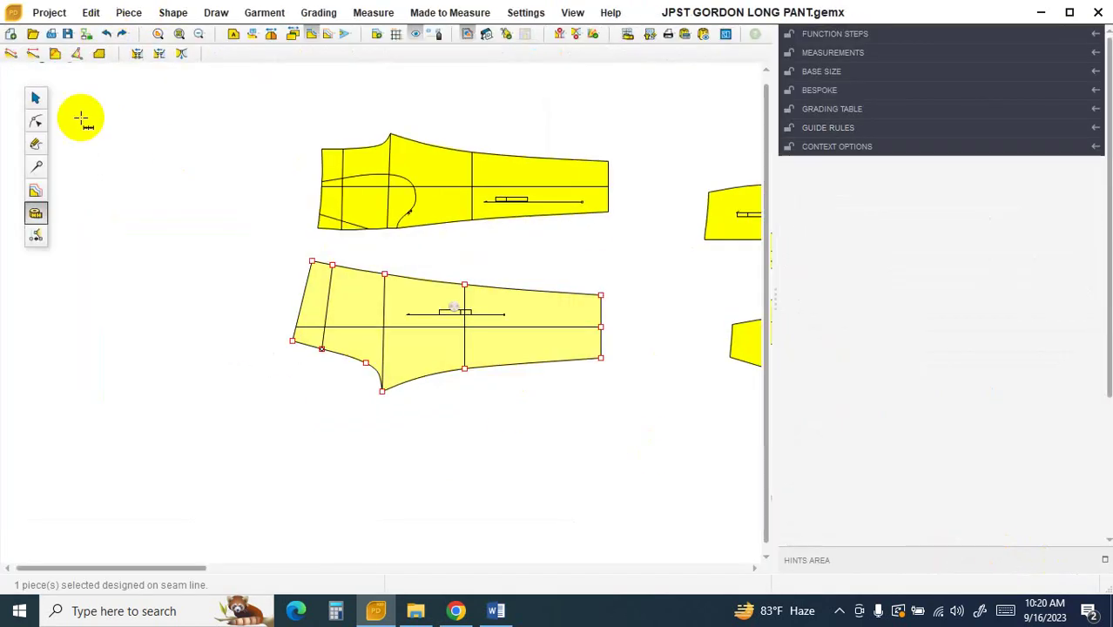
Step: Set up Walking pieces with FR PART mobile and BK PART fixed, both starting at the side-seam waist corner and heading toward the hem
click(39, 218)
click(183, 54)
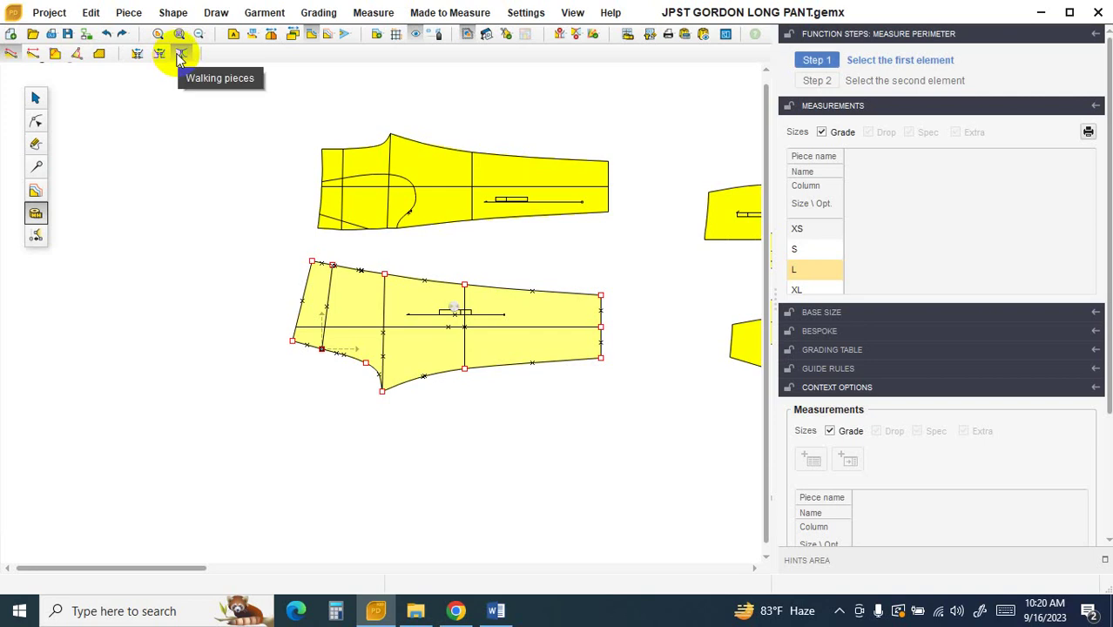
click(179, 56)
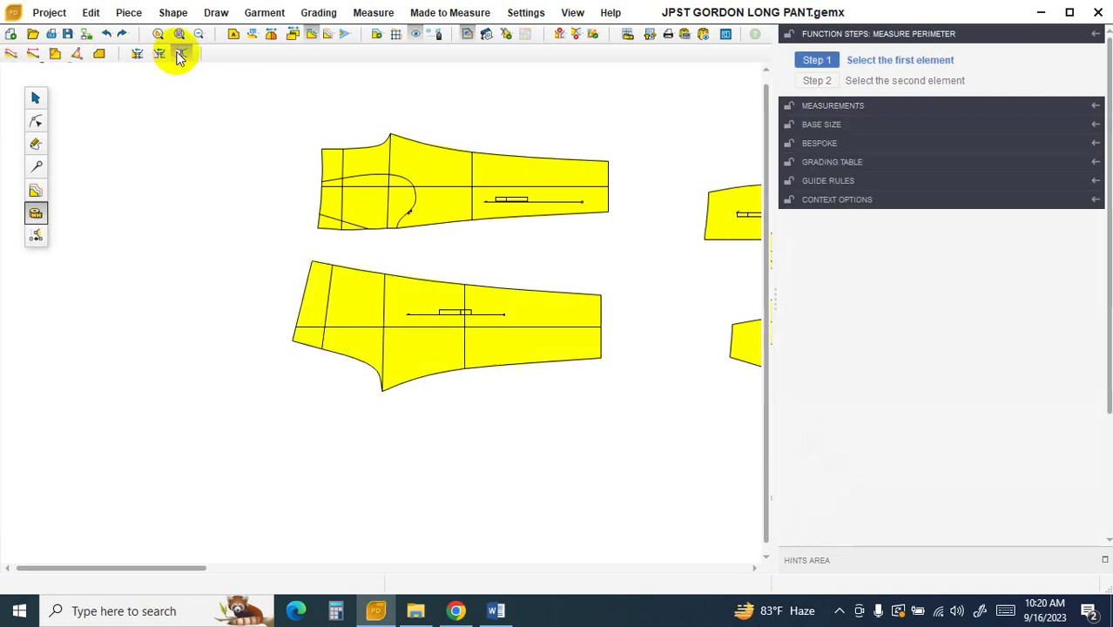
click(318, 229)
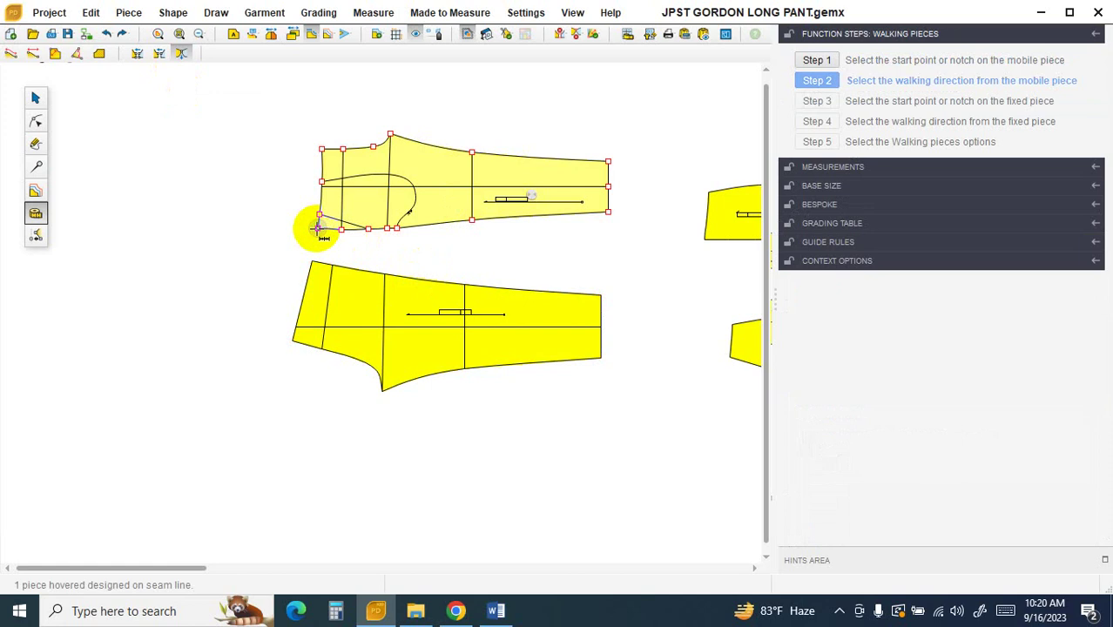
click(610, 211)
click(311, 262)
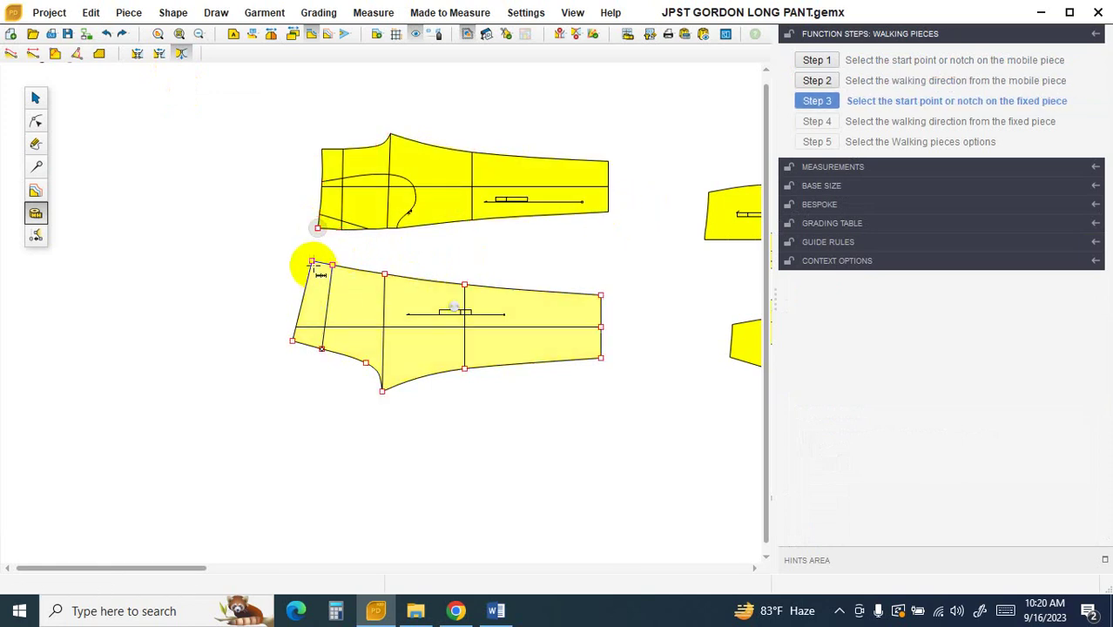
click(601, 294)
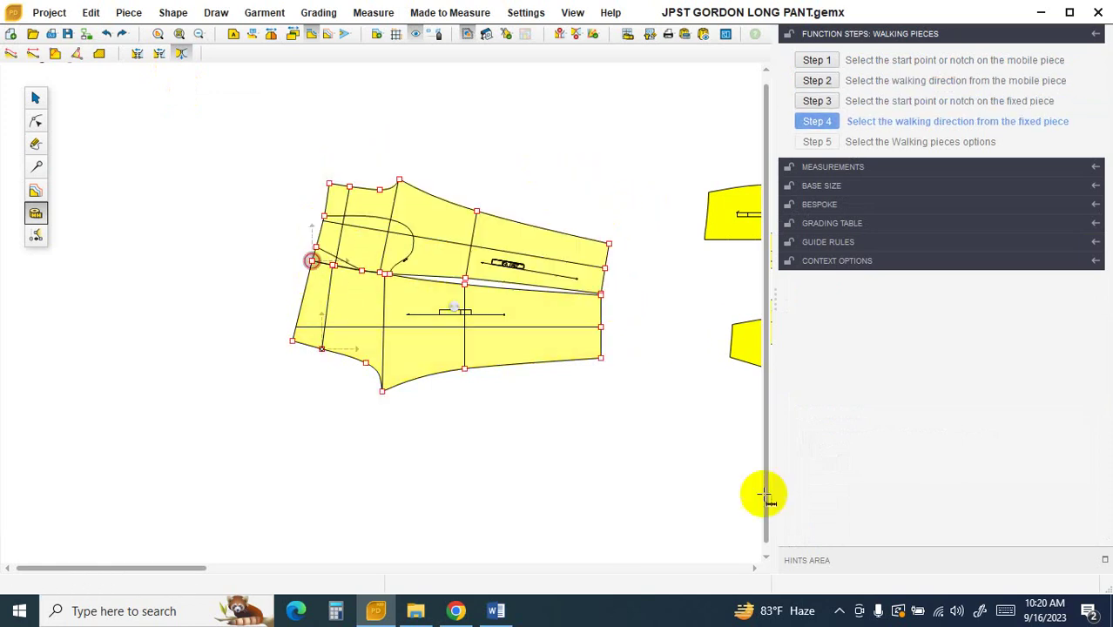
Step: Walk FR PART by point along BK PART's side seam from the waist to the end of the slanted pocket line
scroll(460, 318, up, 2)
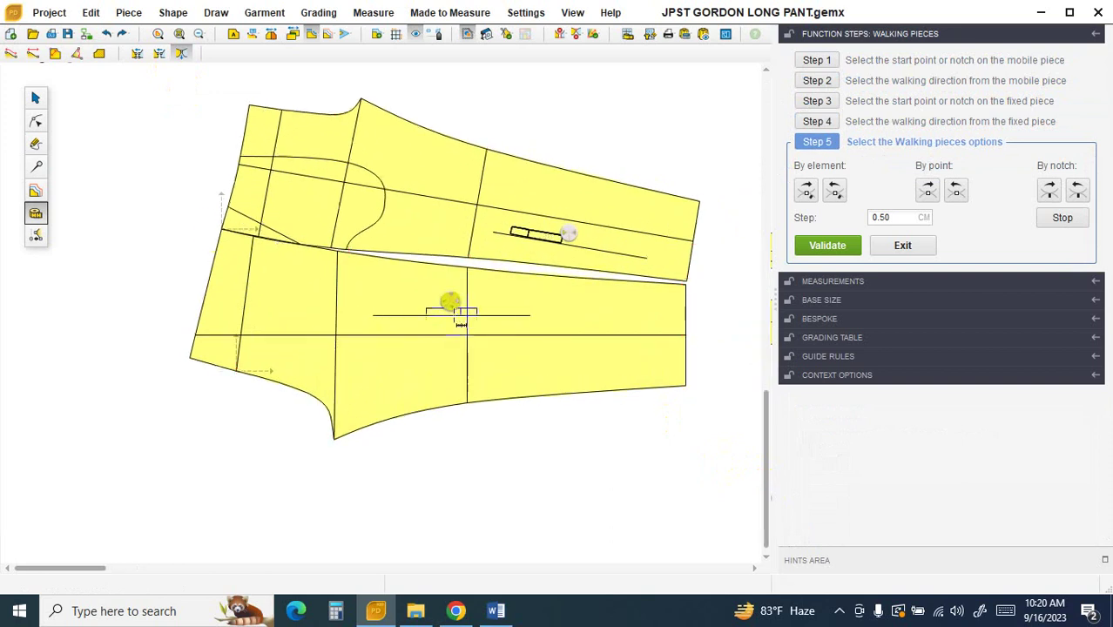
click(221, 229)
scroll(272, 276, up, 2)
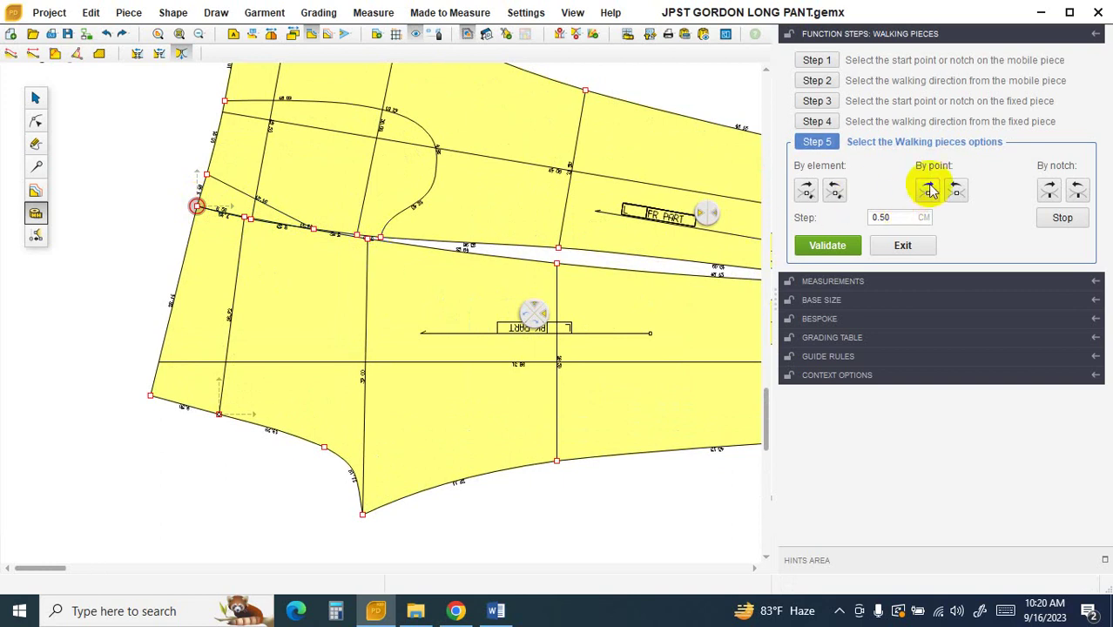
click(931, 190)
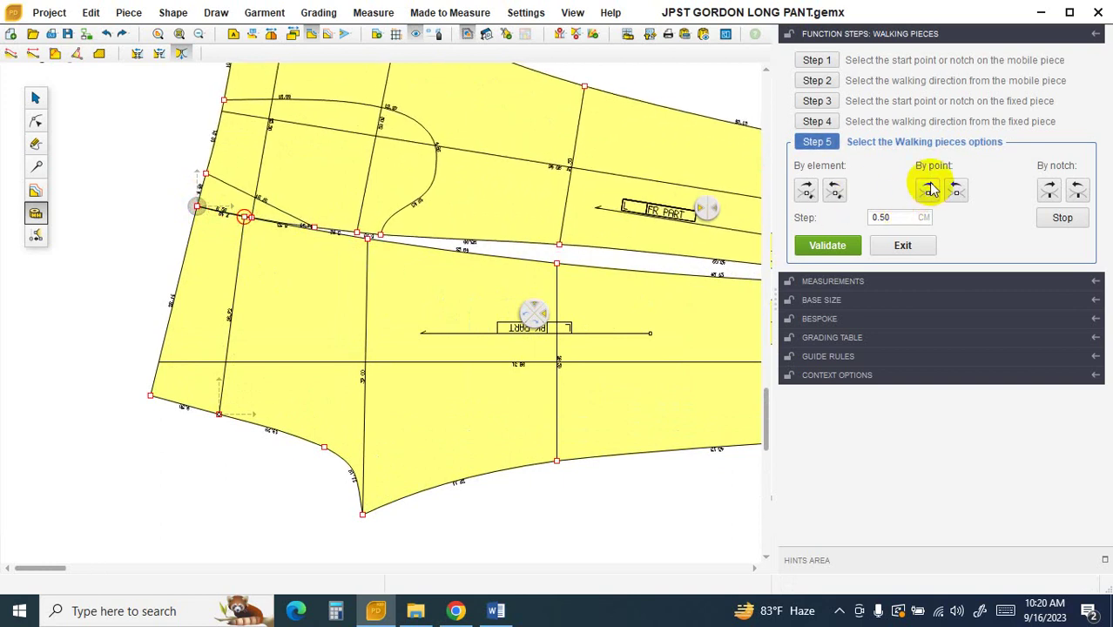
click(930, 190)
click(931, 190)
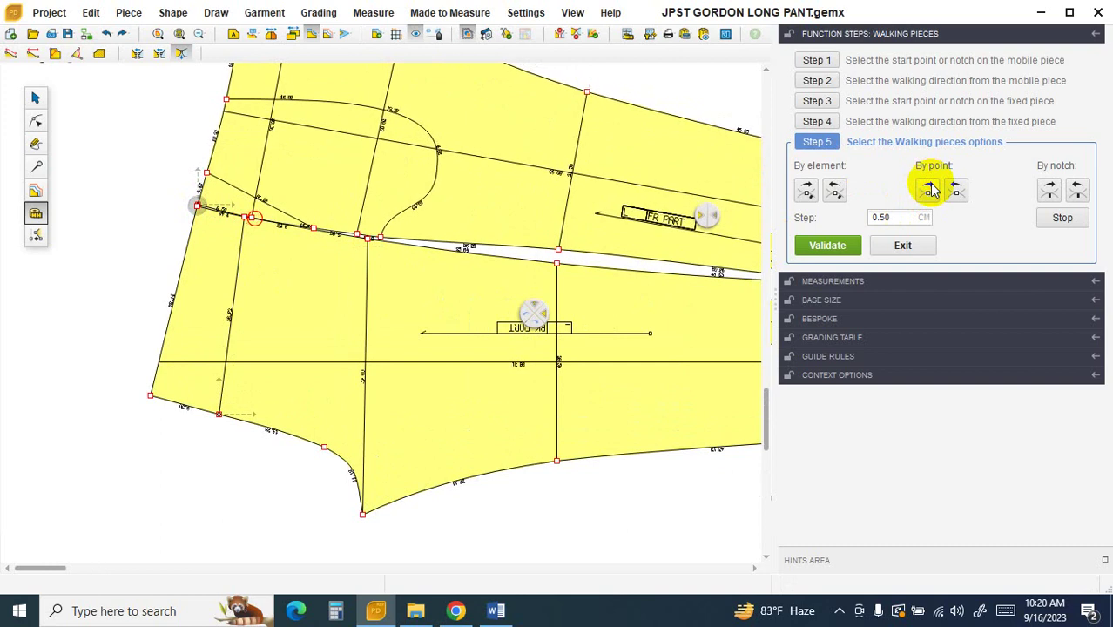
Step: Set the walking step to 1 cm and walk FR PART by point down BK PART's side seam to the knee line
double_click(897, 217)
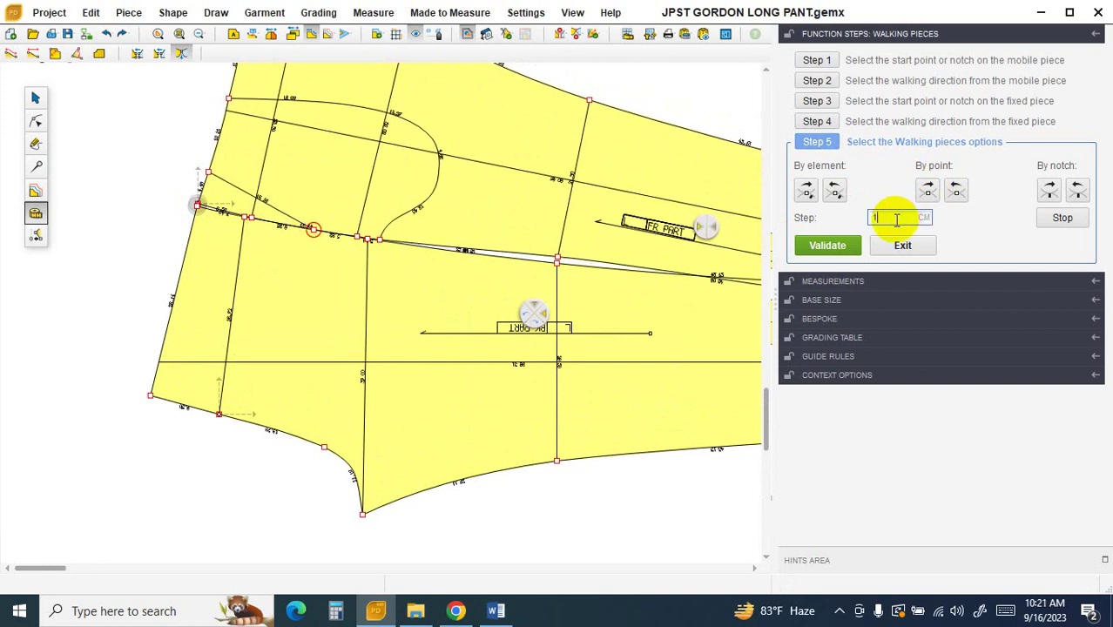
click(929, 190)
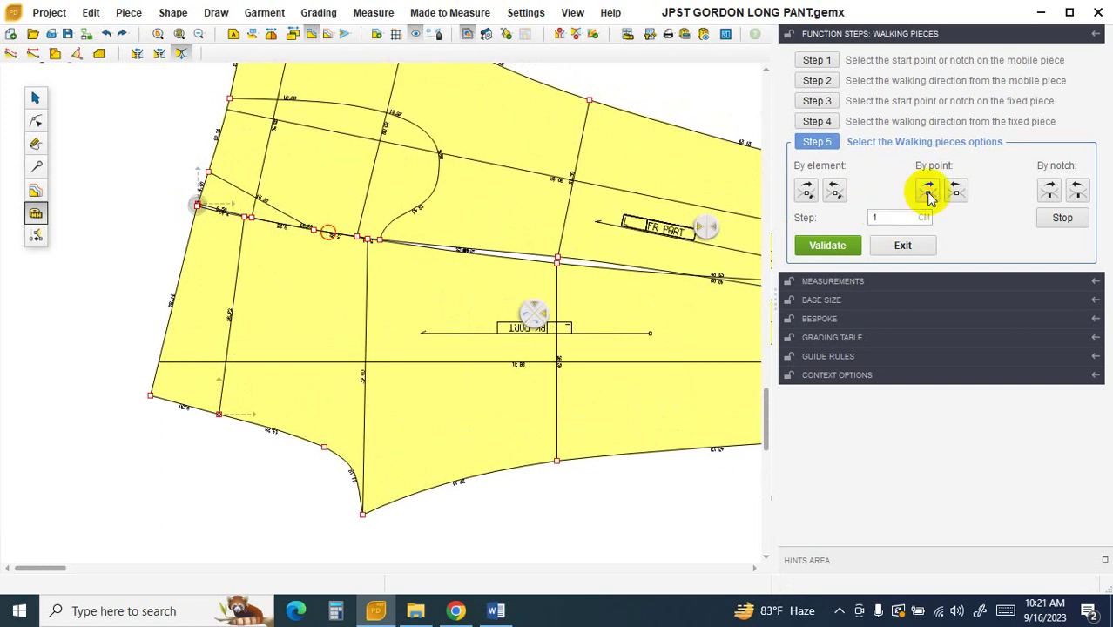
click(929, 189)
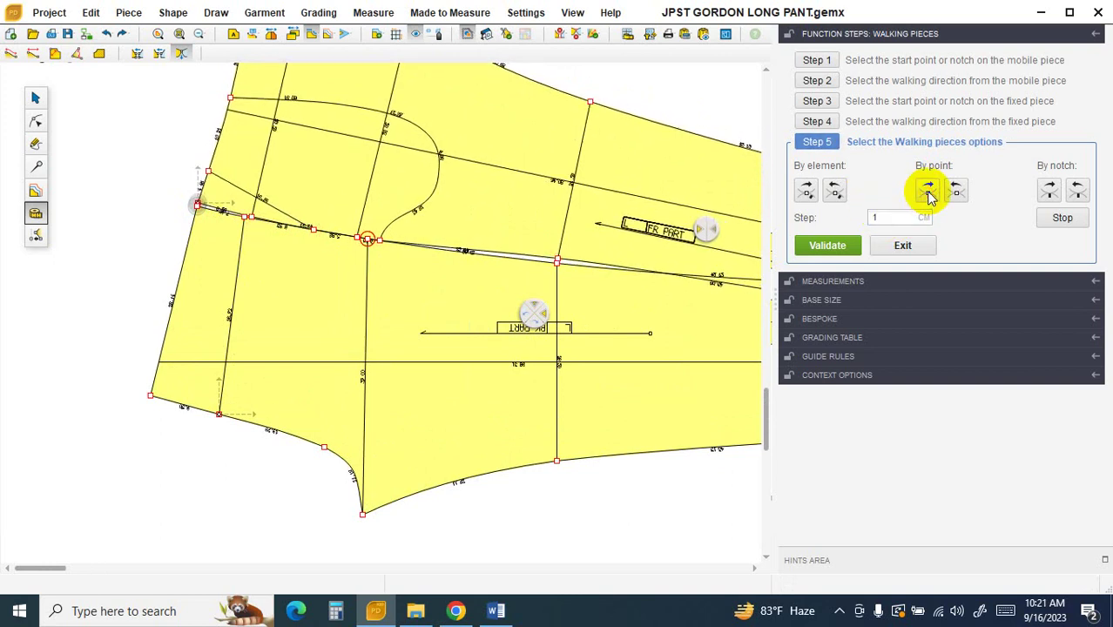
click(929, 190)
click(927, 194)
click(926, 194)
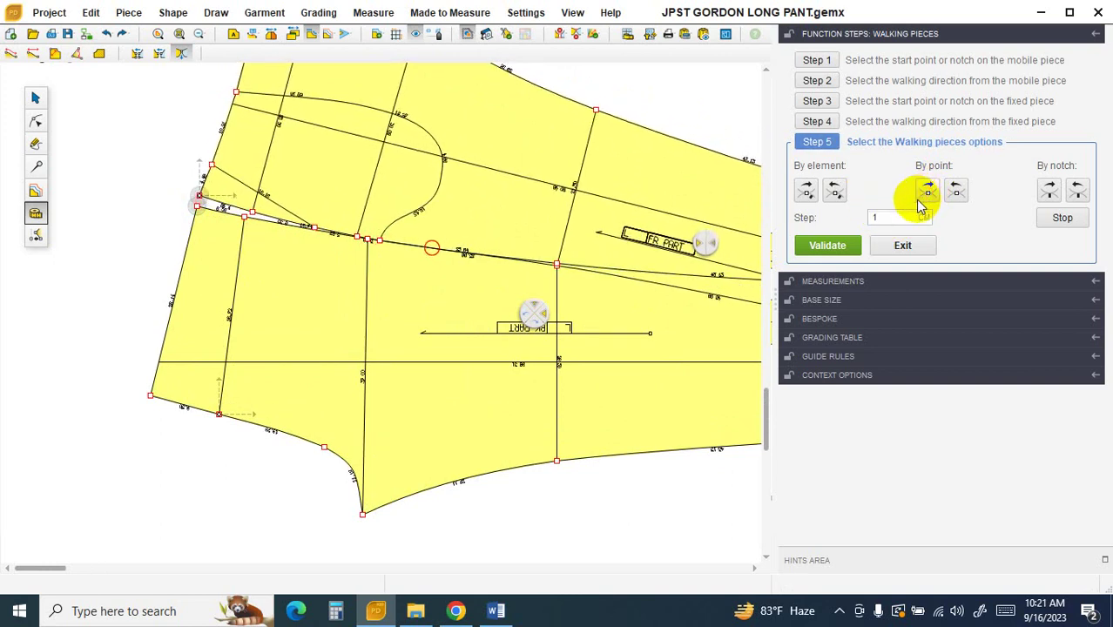
click(925, 196)
click(924, 197)
click(927, 191)
click(931, 192)
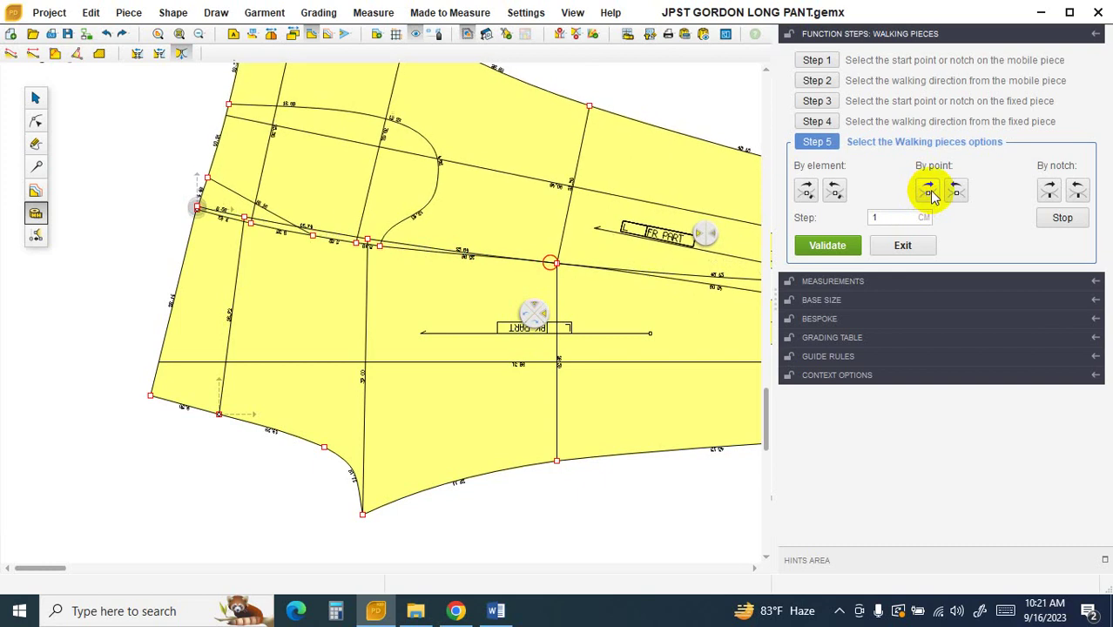
click(932, 195)
Step: Continue walking FR PART by point along BK PART's side seam from the knee line to the hem corner
scroll(678, 298, down, 4)
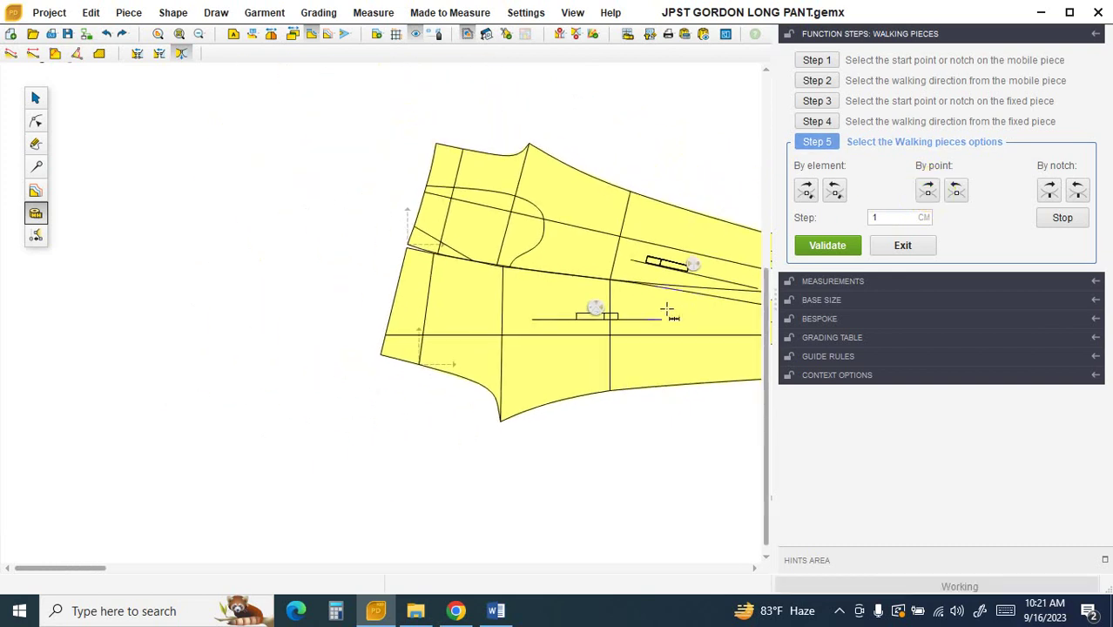
scroll(758, 344, up, 2)
click(926, 191)
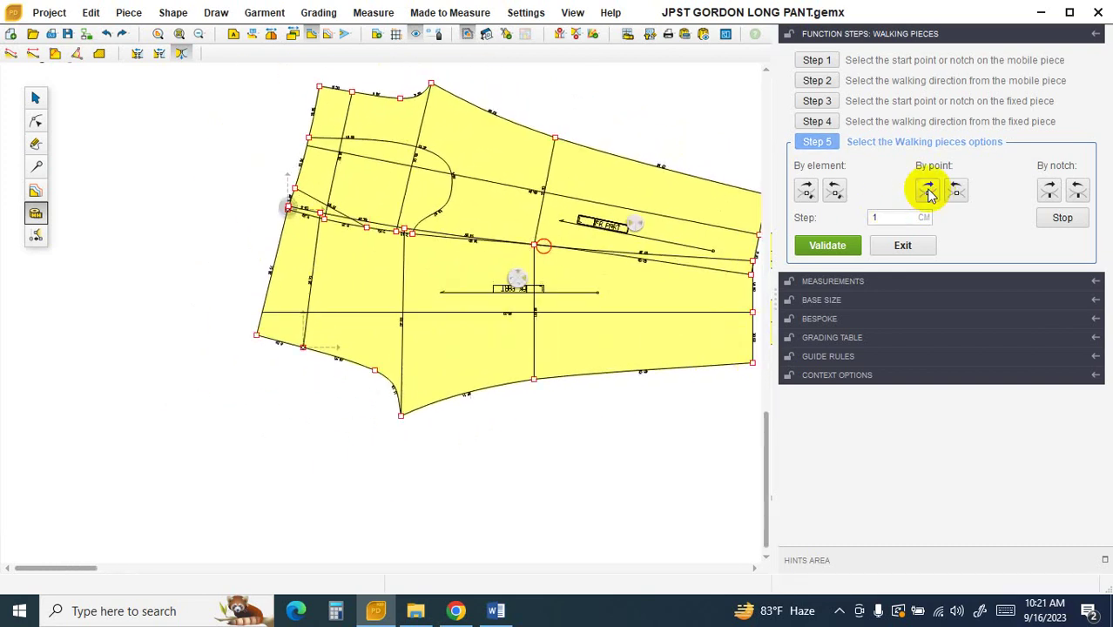
click(928, 193)
click(929, 194)
click(929, 193)
click(930, 192)
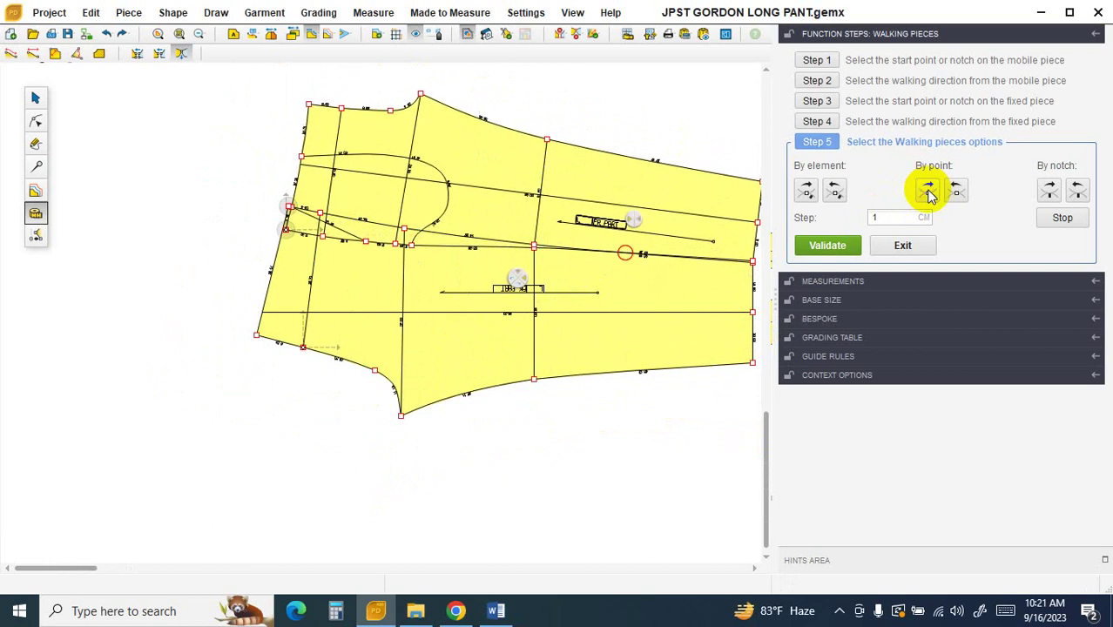
click(929, 193)
click(929, 193)
click(930, 193)
click(929, 192)
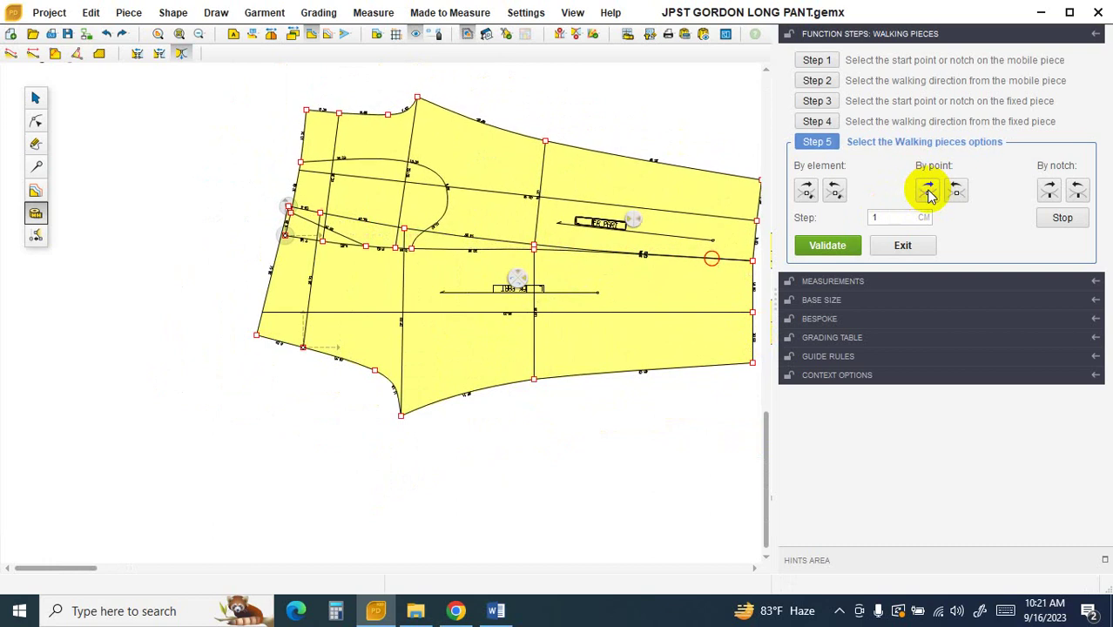
click(929, 193)
click(930, 193)
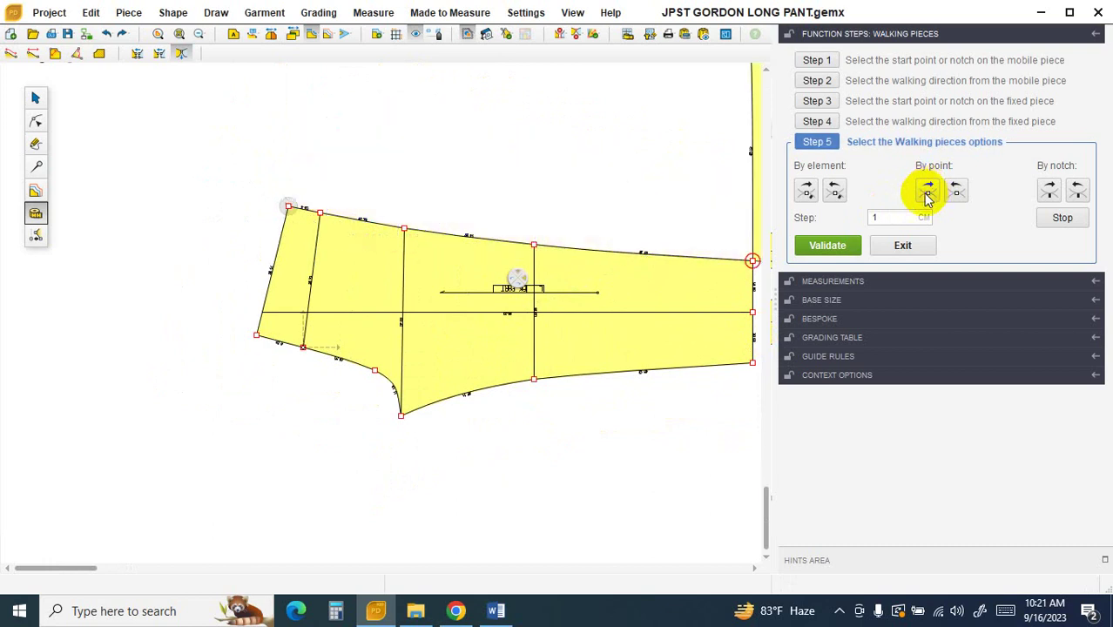
Step: Walk FR PART by point around BK PART's hem and onto the lower part of the inseam
scroll(697, 314, down, 3)
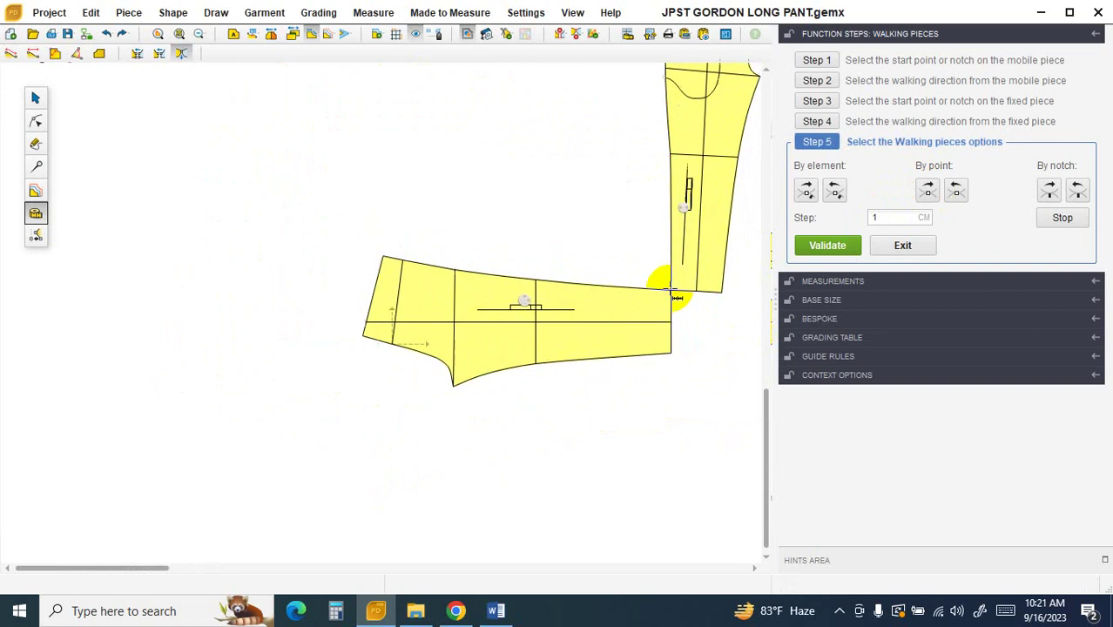
click(930, 190)
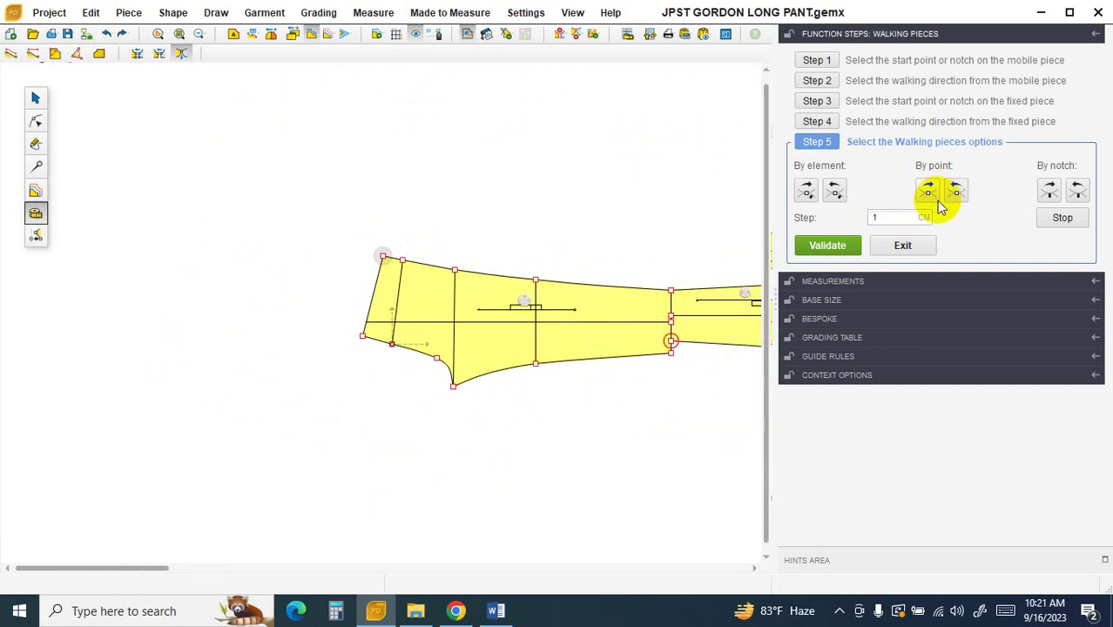
click(938, 204)
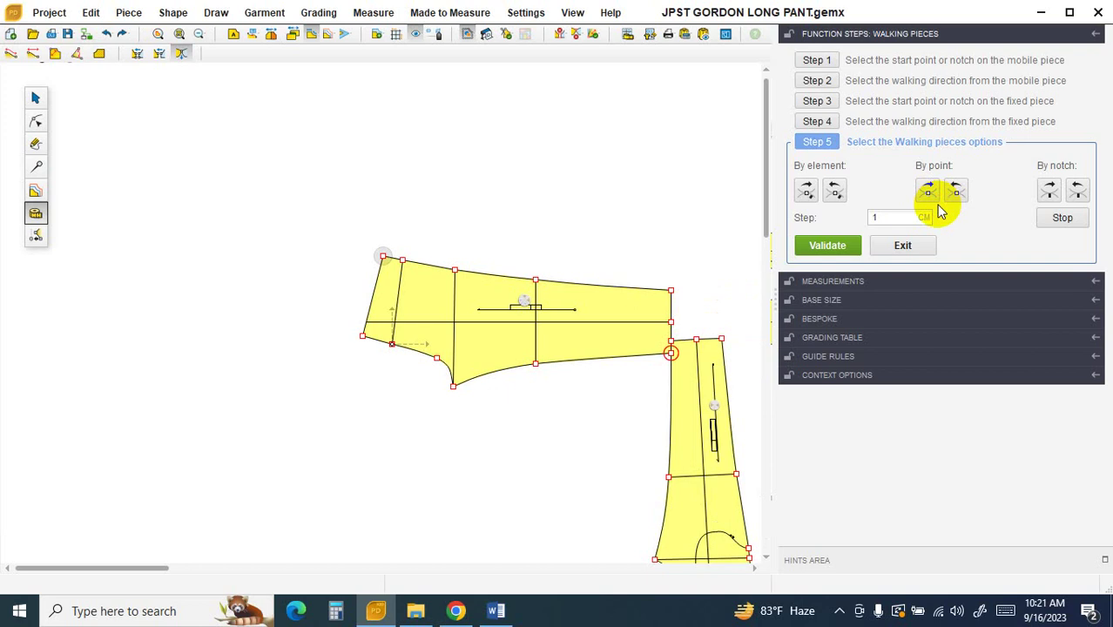
click(930, 193)
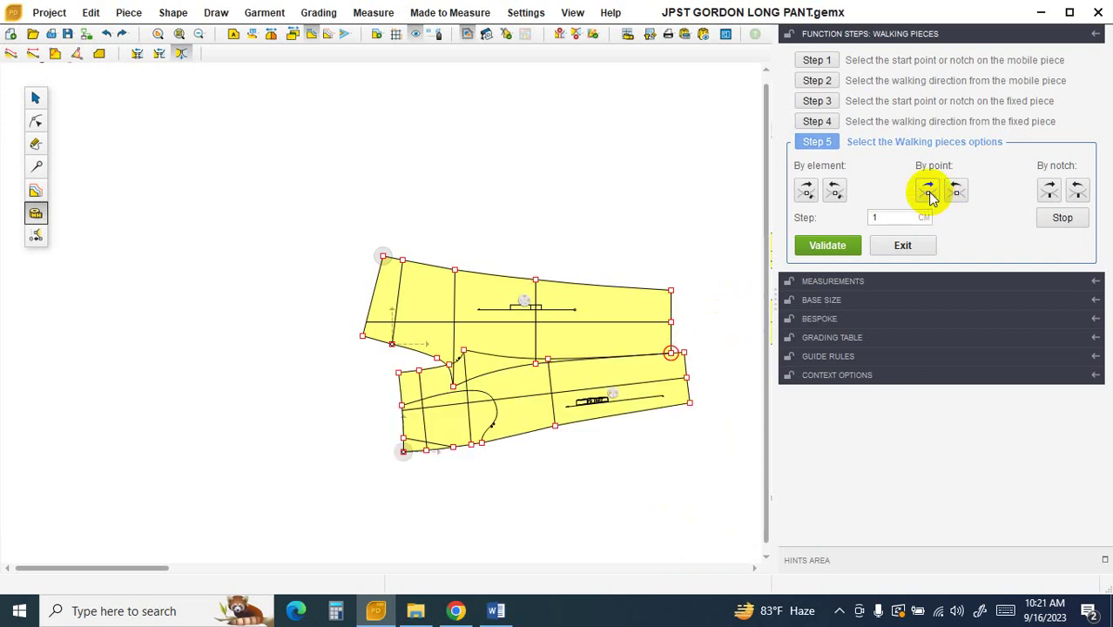
click(929, 194)
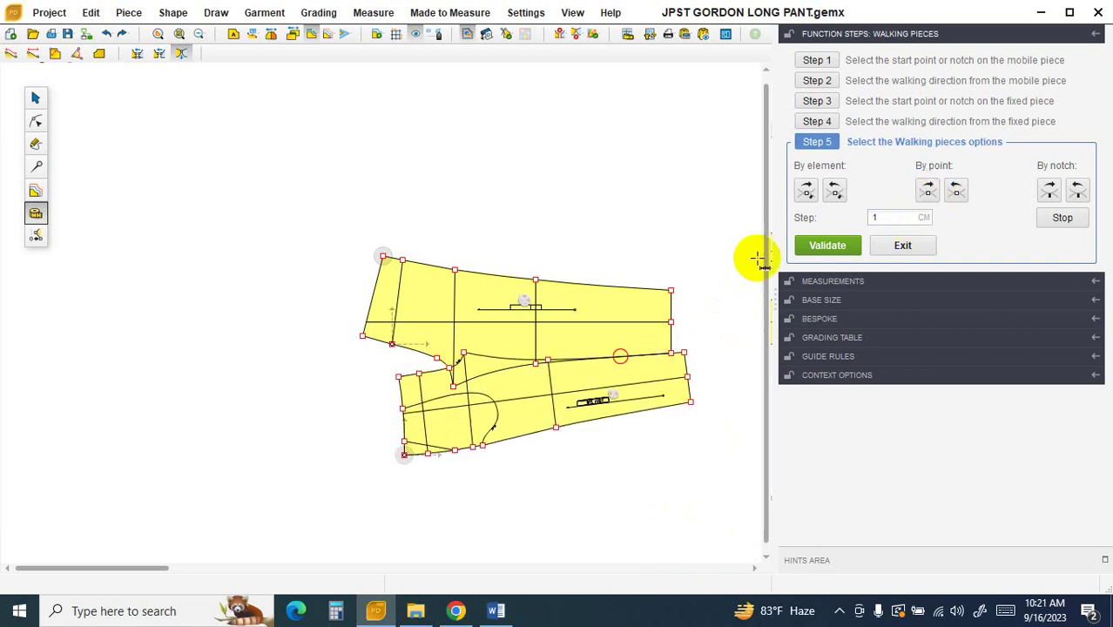
Step: Walk FR PART by point backward from the inseam around BK PART's hem and up the side seam to the waist corner
click(943, 191)
click(956, 193)
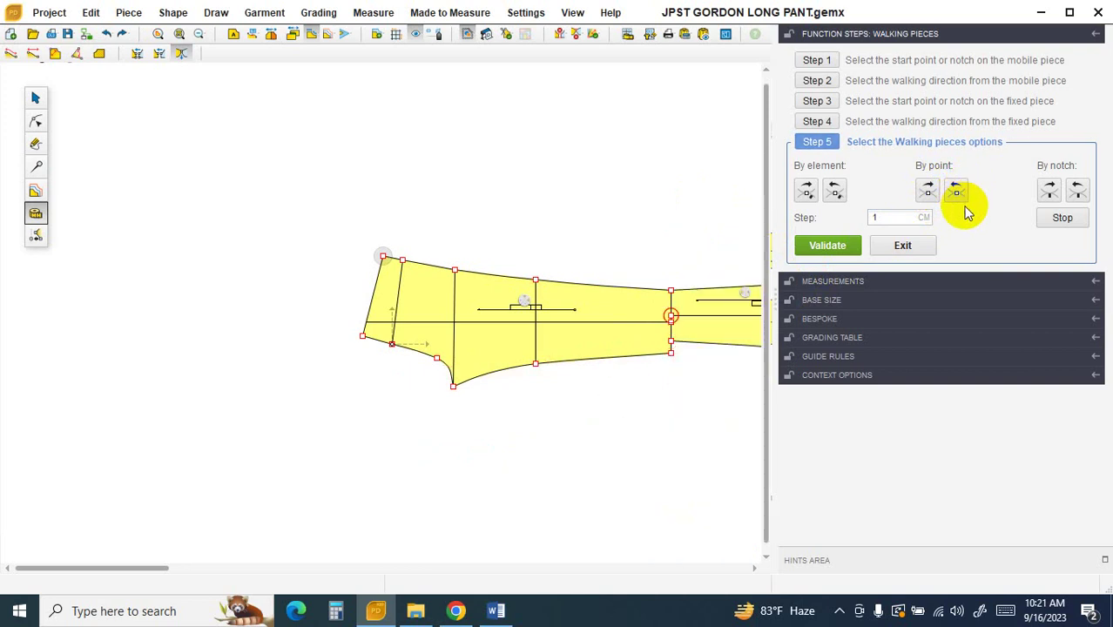
click(957, 194)
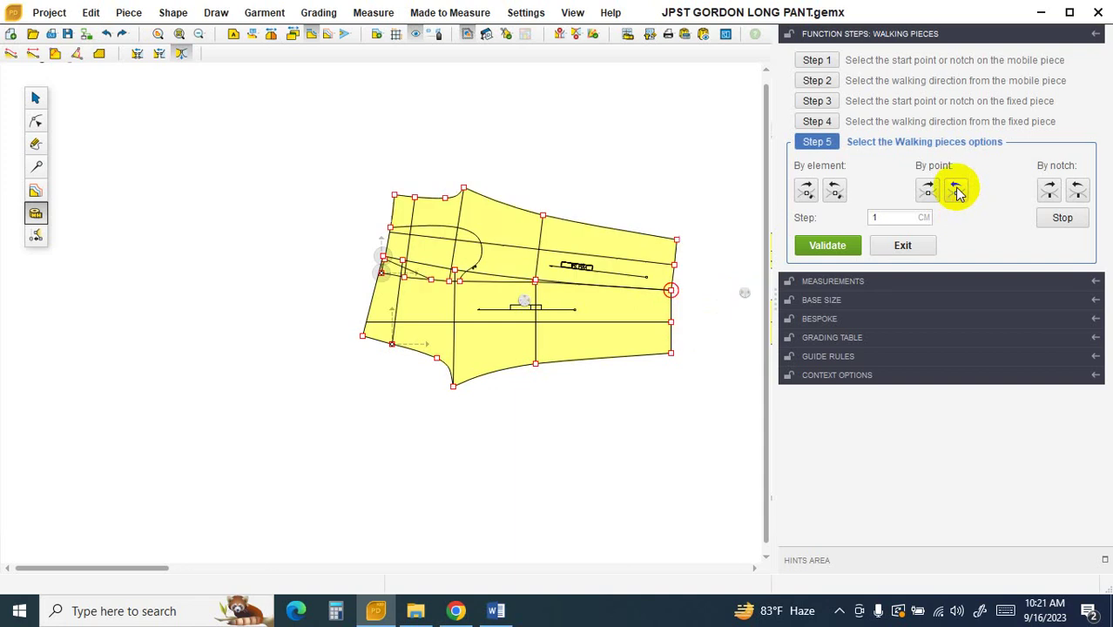
click(957, 193)
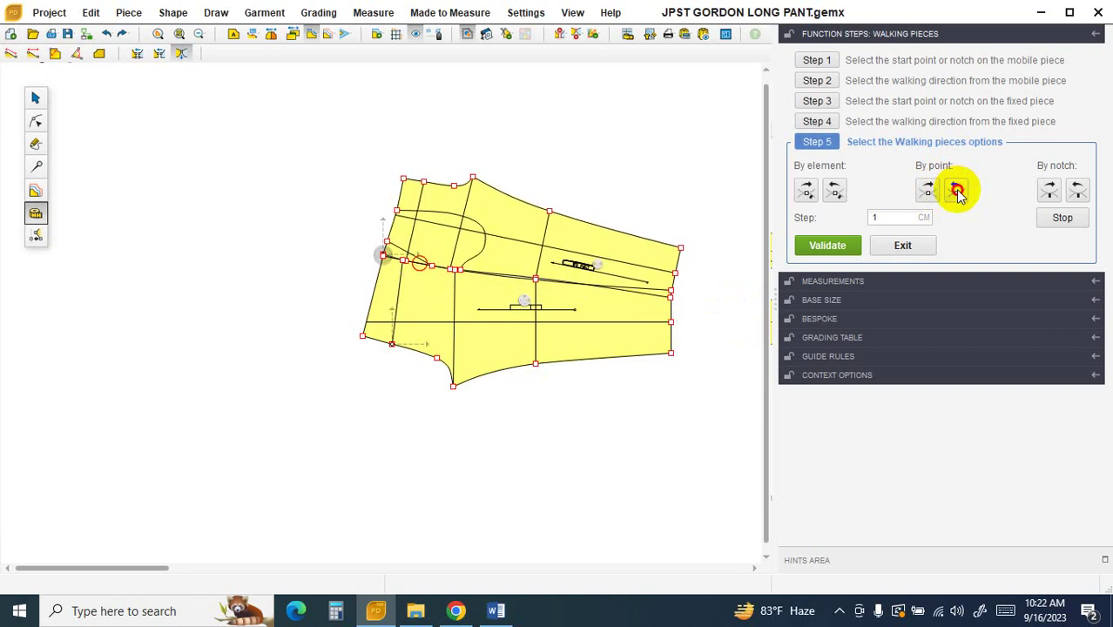
click(956, 191)
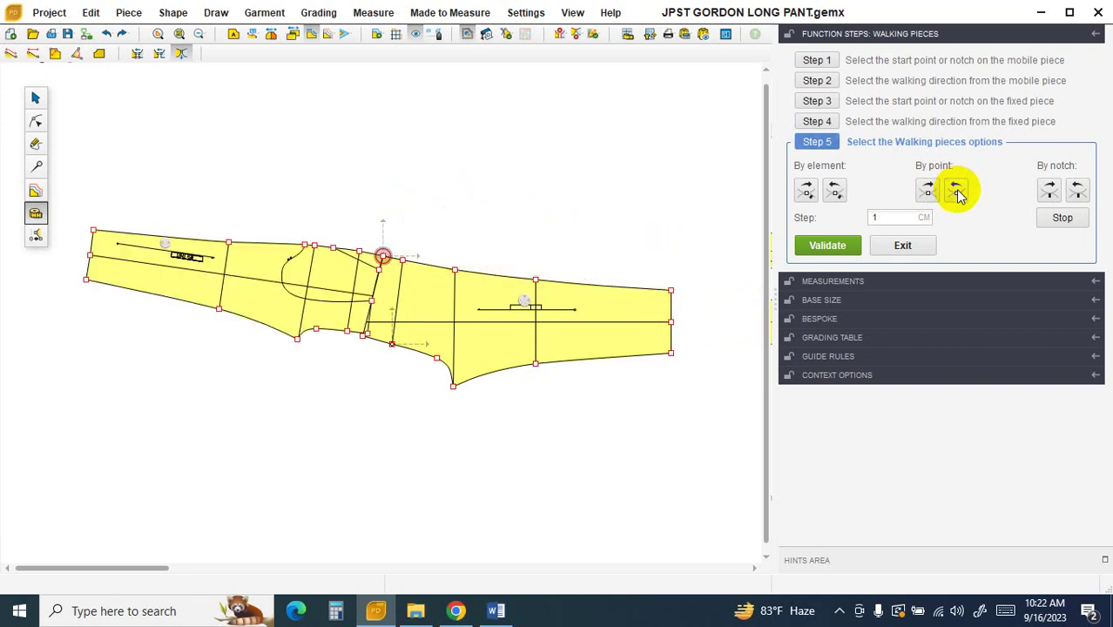
Step: Walk FR PART forward and backward around BK PART's waist corner, alternating between by point and by element
click(927, 191)
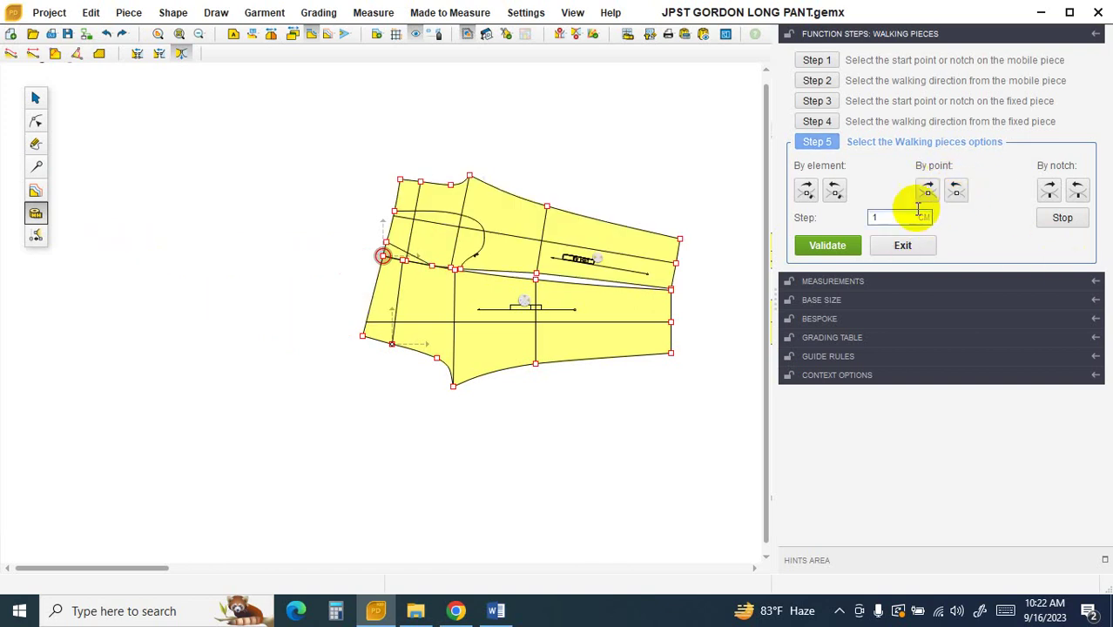
click(835, 189)
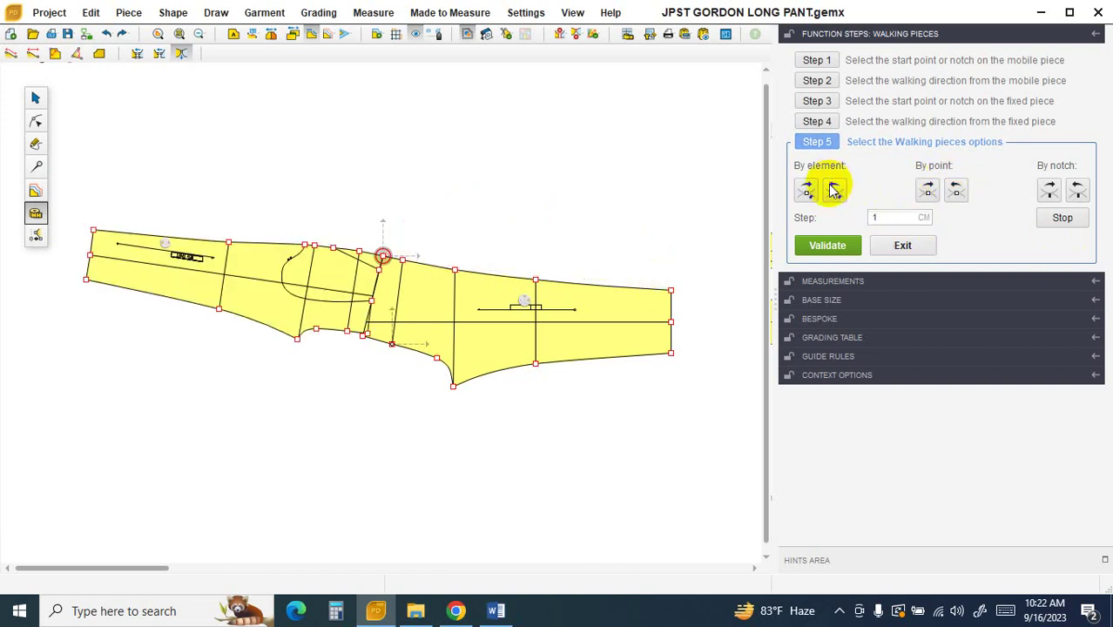
scroll(427, 301, up, 2)
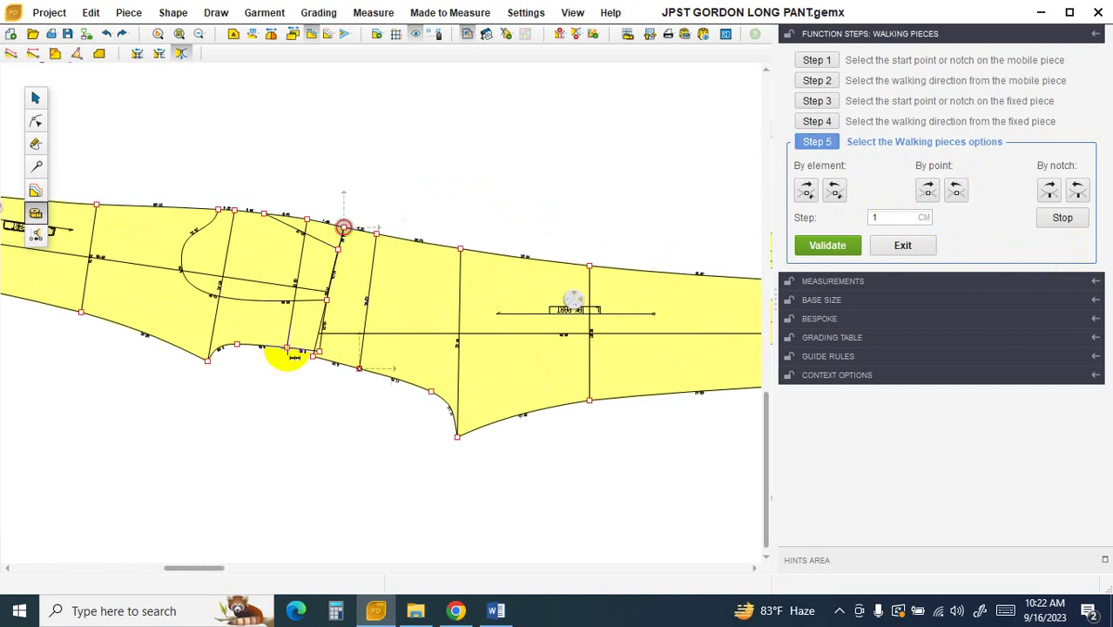
click(806, 189)
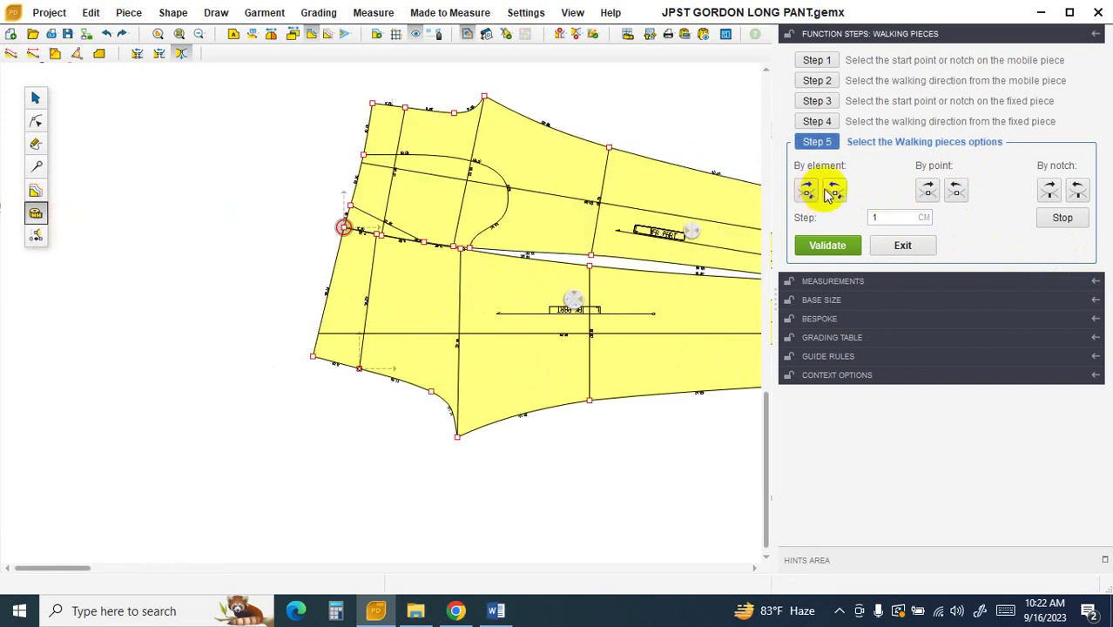
click(829, 193)
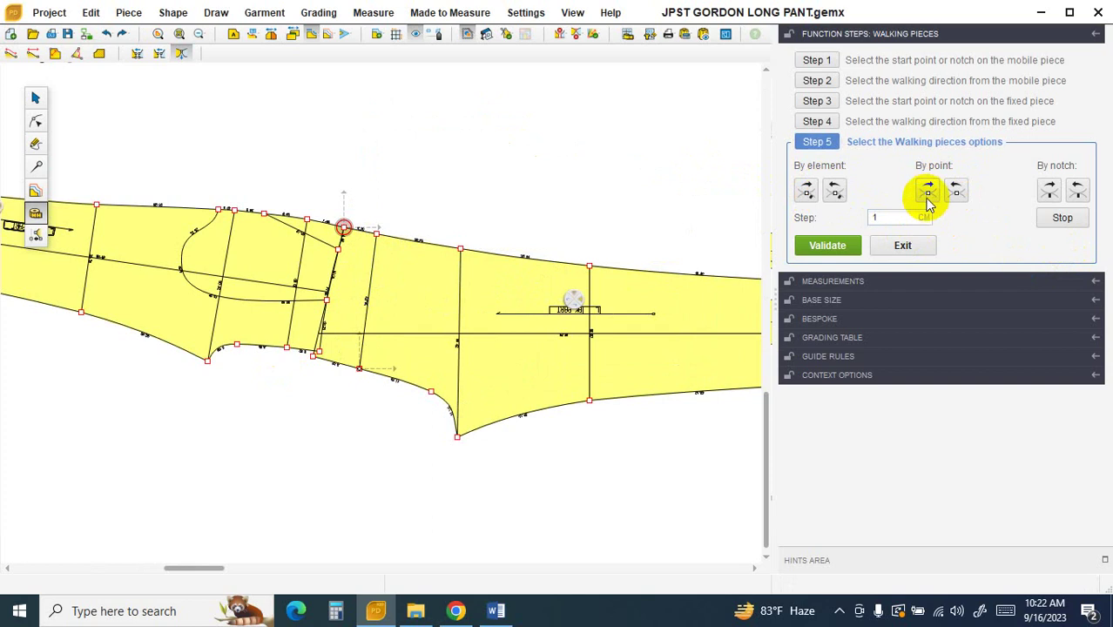
Step: Walk FR PART by point and by element partway down BK PART's side seam, and return it by point to the waist corner
click(928, 192)
click(928, 193)
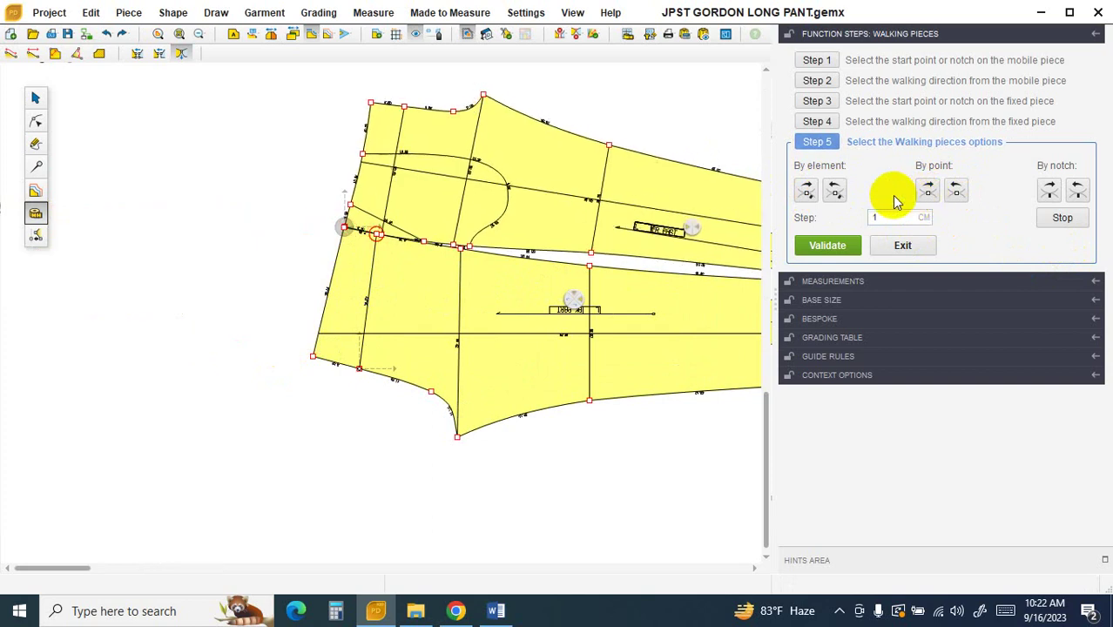
click(806, 191)
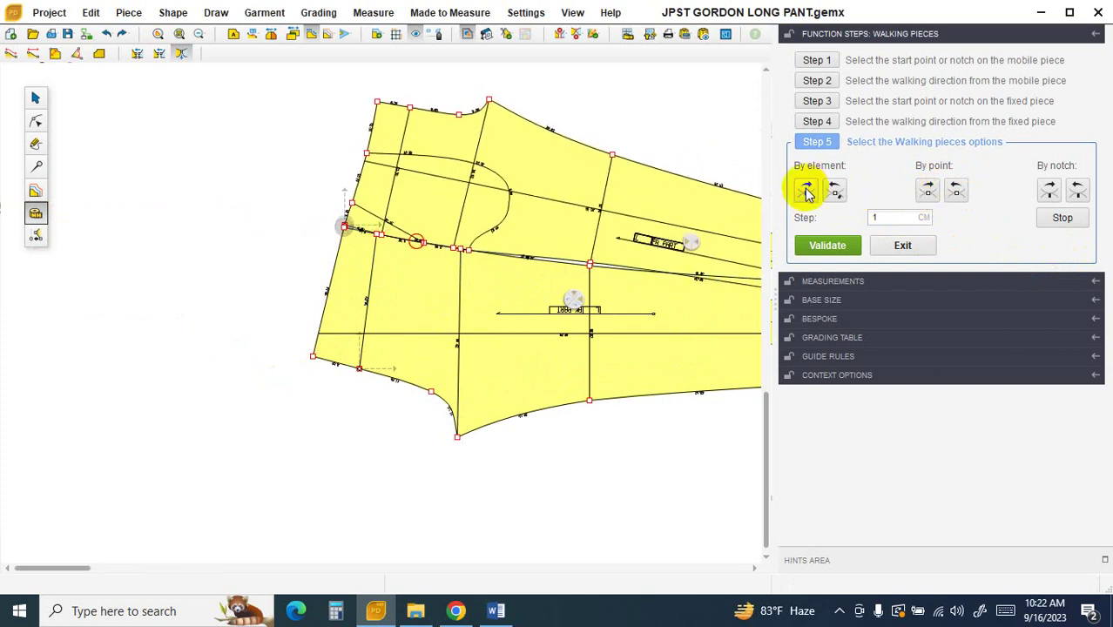
click(958, 191)
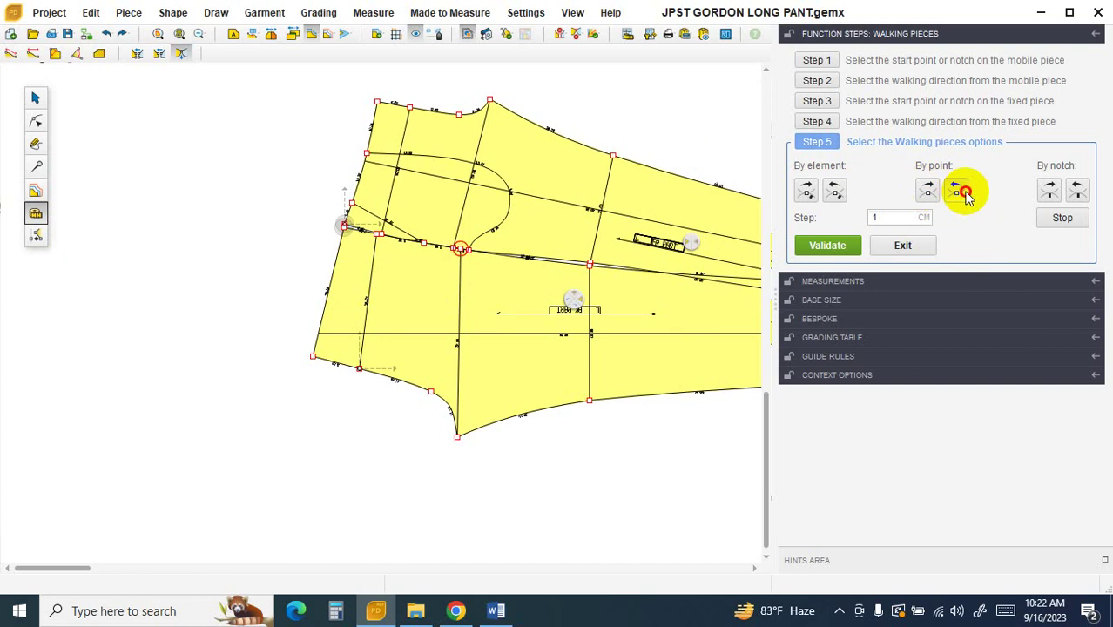
click(958, 192)
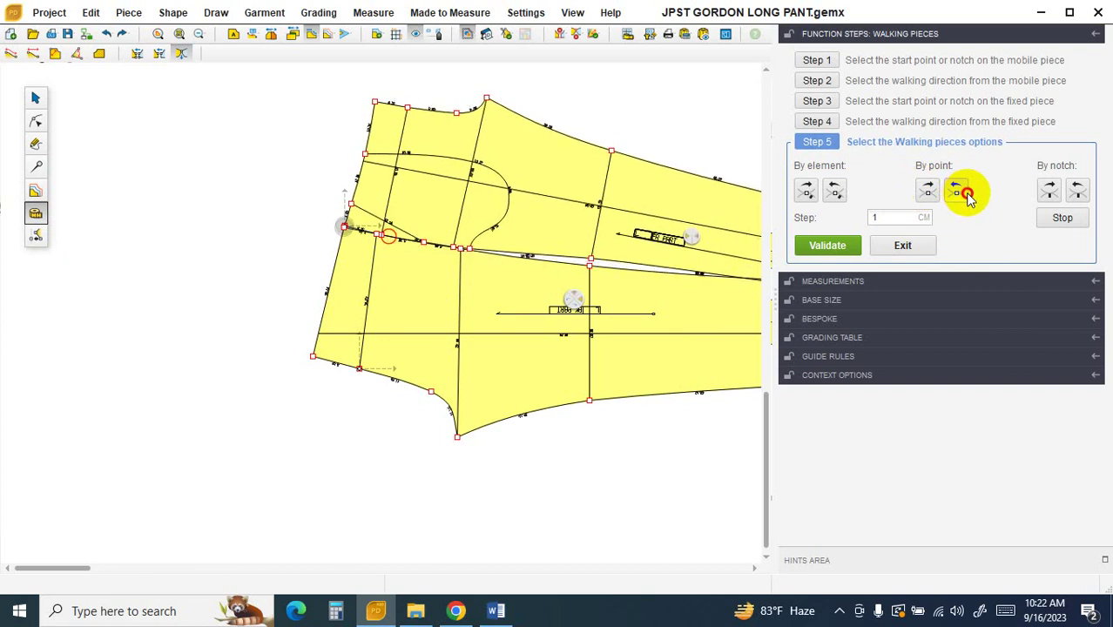
click(959, 191)
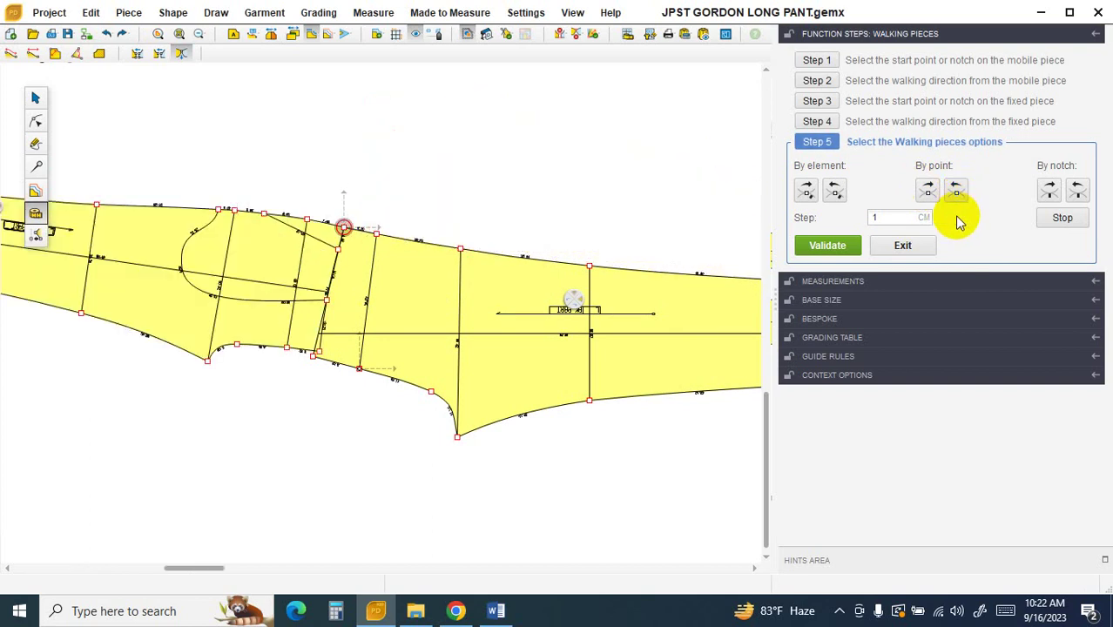
Step: Walk FR PART by point backward along BK PART's waistline toward the center back, and partway forward again
click(959, 189)
click(960, 190)
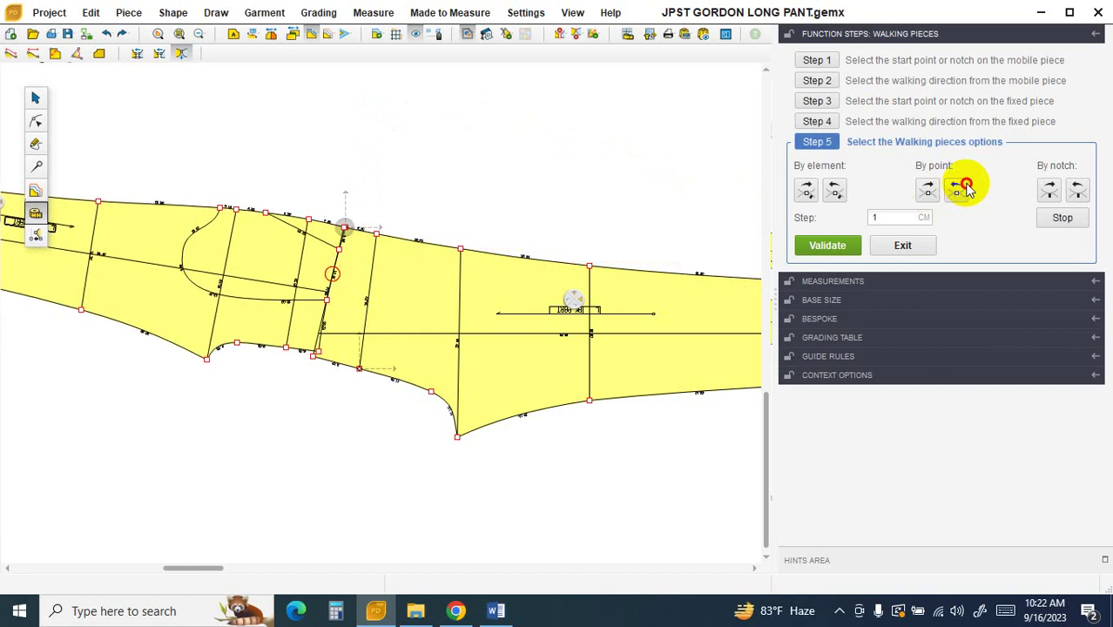
click(965, 189)
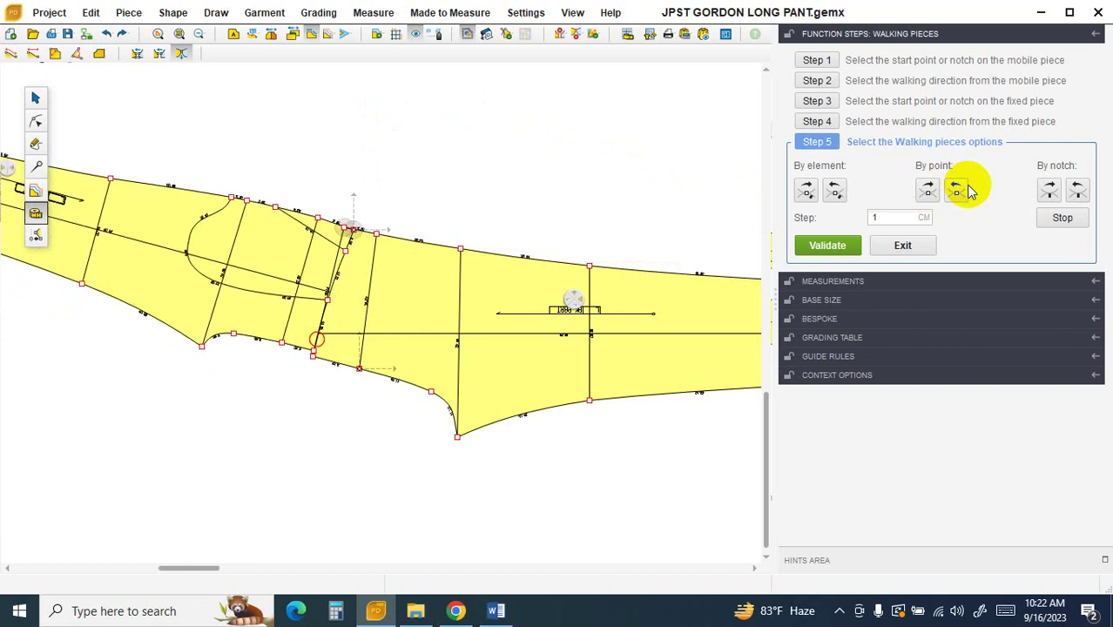
click(929, 190)
click(928, 189)
click(928, 189)
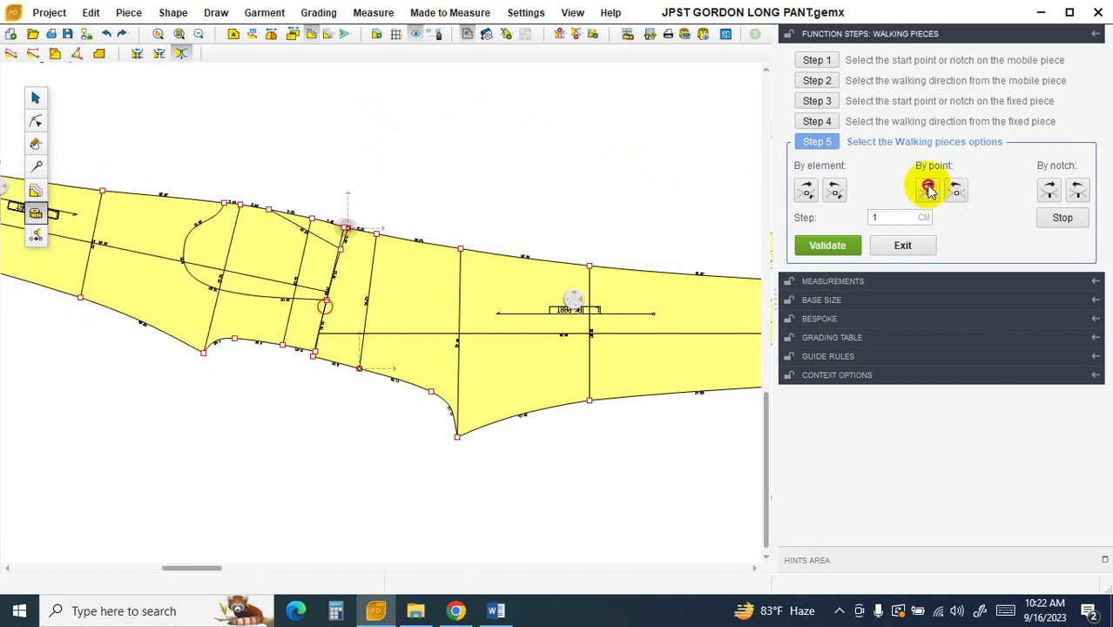
Step: Walk FR PART forward by notch, stop the walk, and exit Walking pieces without validating
click(1049, 191)
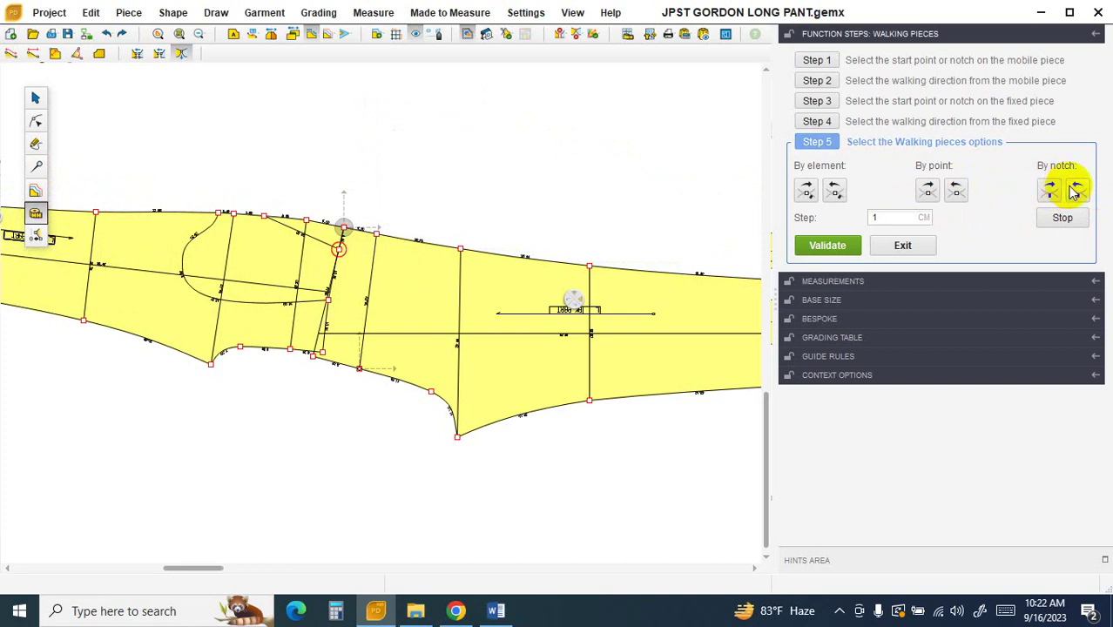
click(1060, 220)
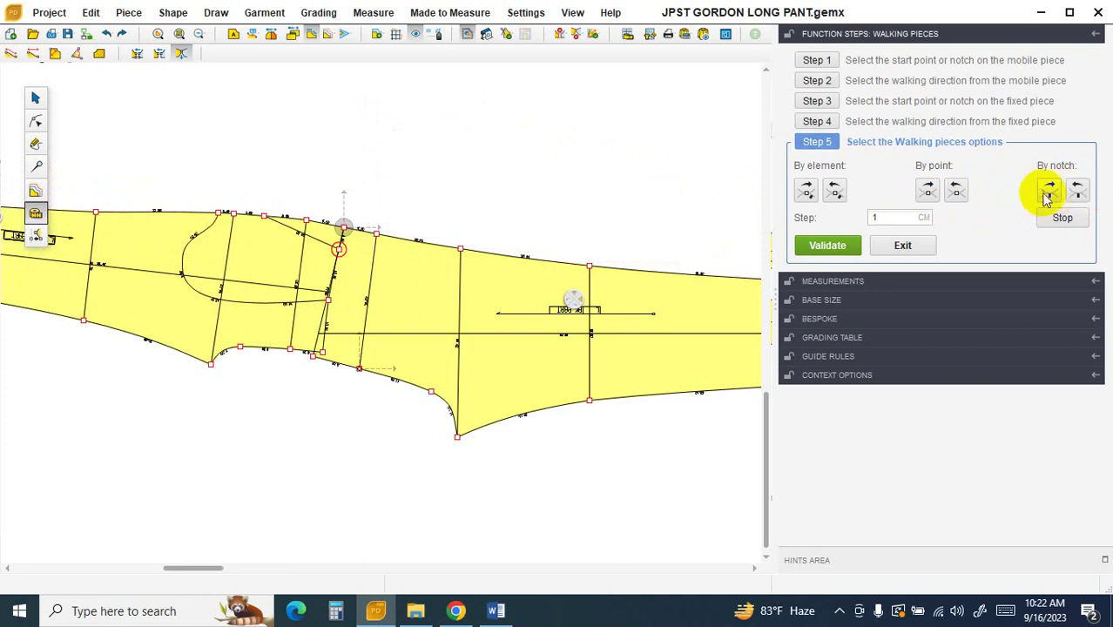
click(914, 245)
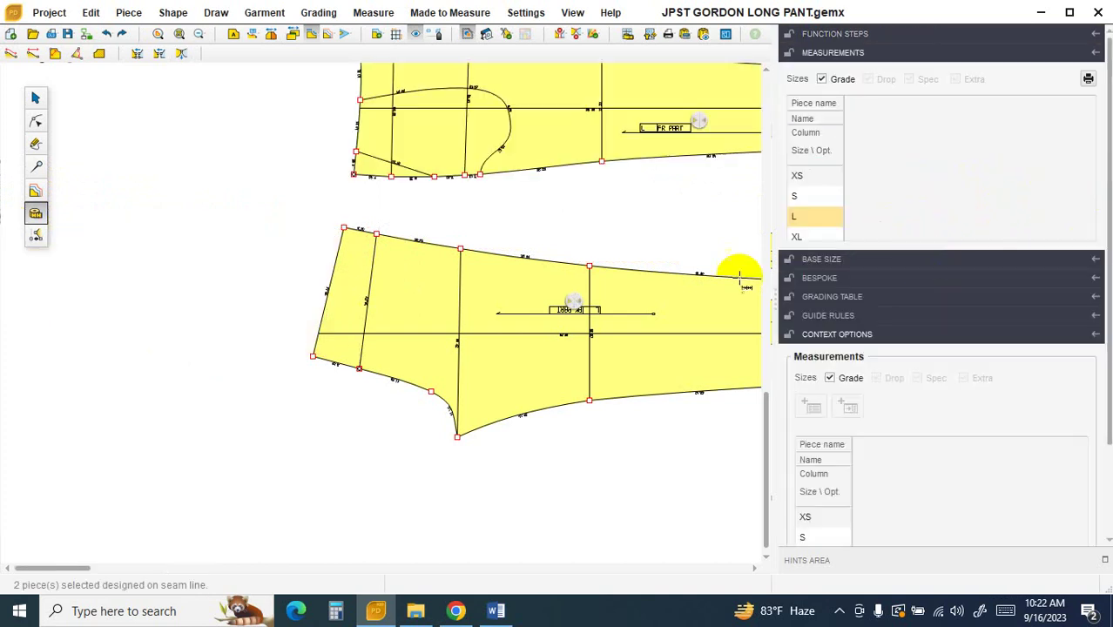
scroll(688, 287, down, 4)
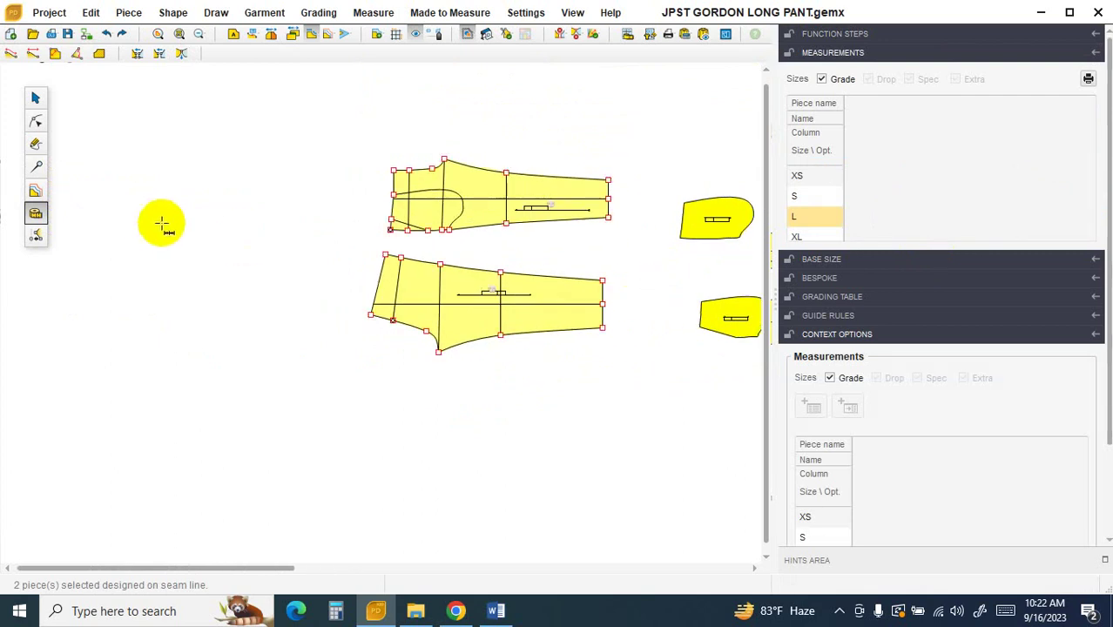
Step: Restart Walking pieces with FR PART mobile and BK PART fixed, starting at their side-seam waist corners and heading toward the hem corners
click(182, 54)
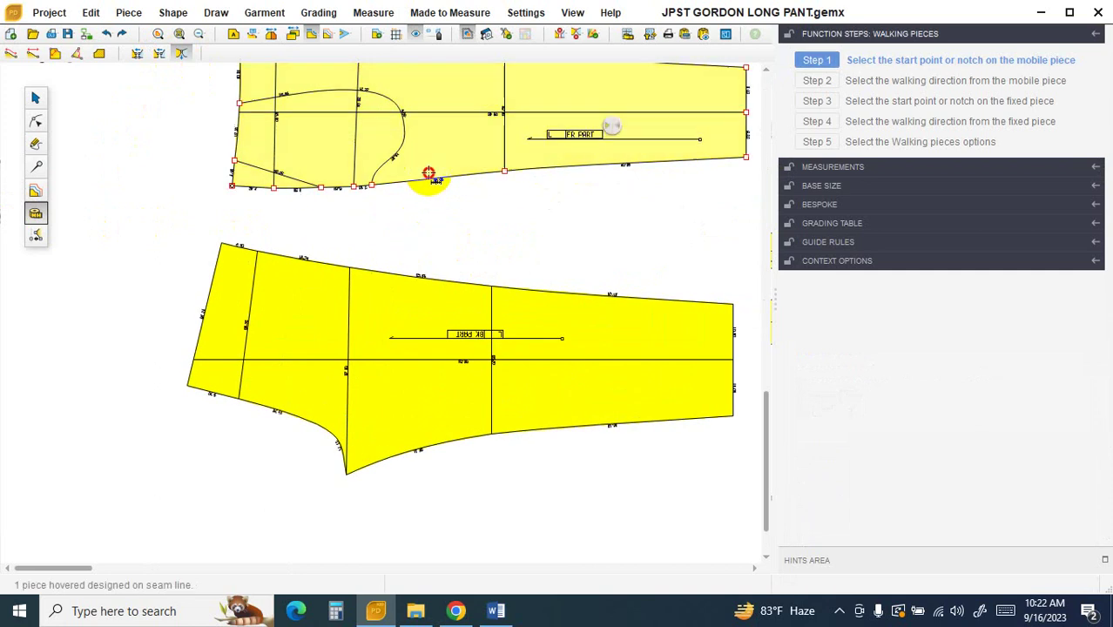
click(232, 184)
scroll(256, 211, down, 2)
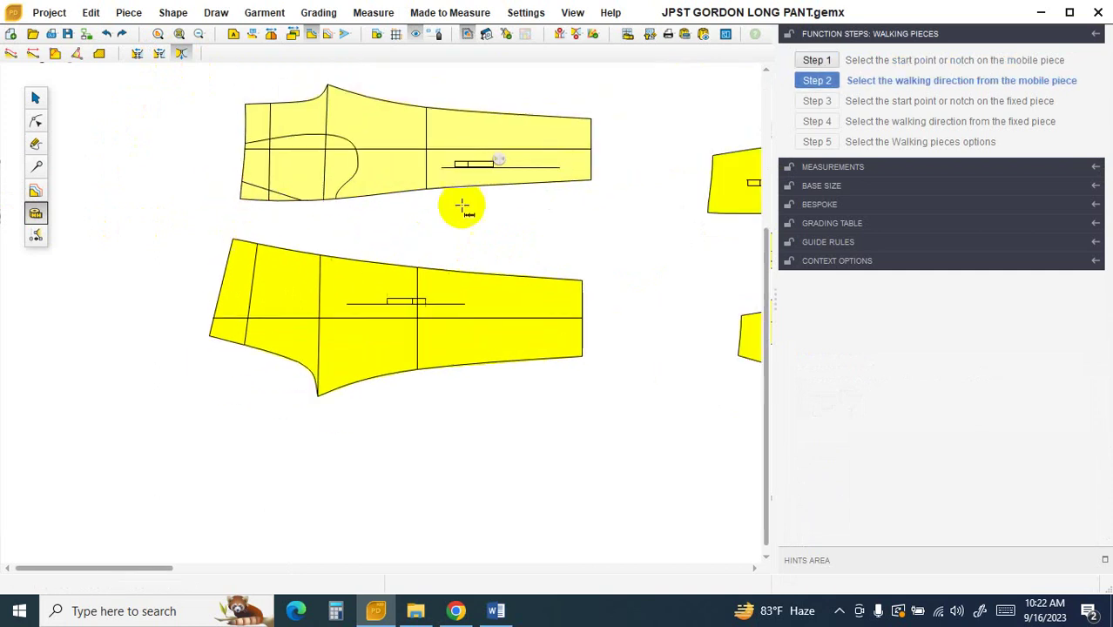
click(590, 181)
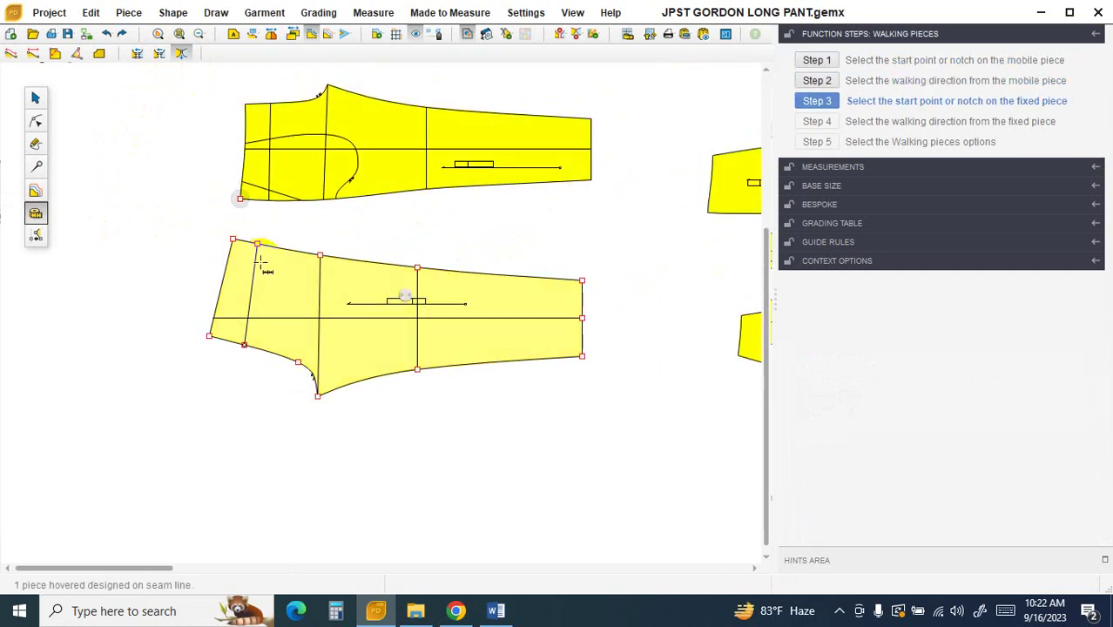
click(232, 239)
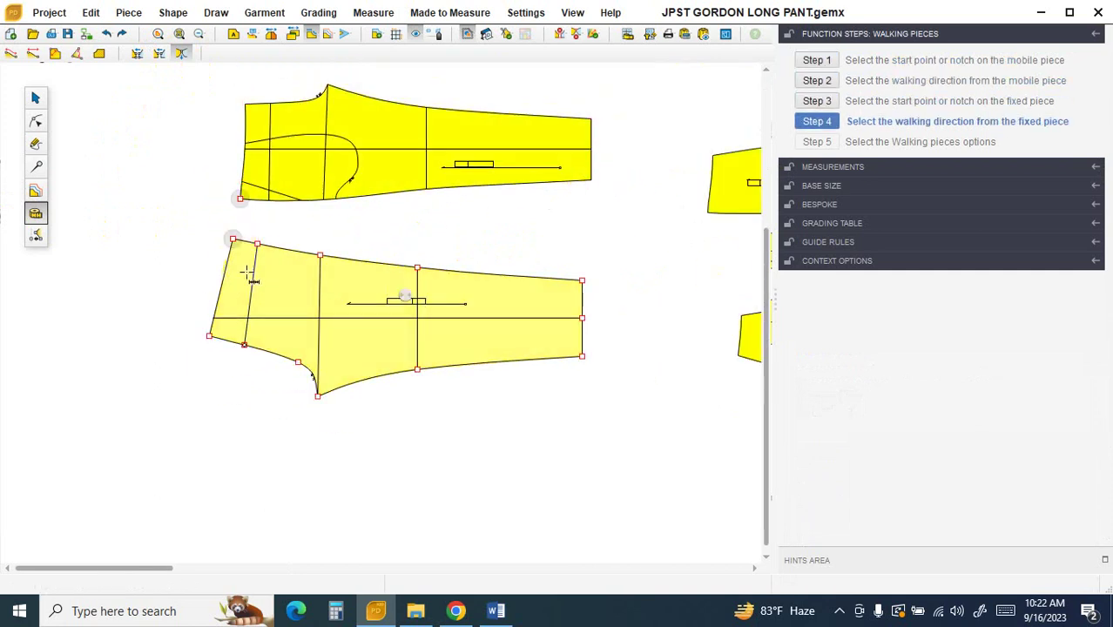
click(583, 283)
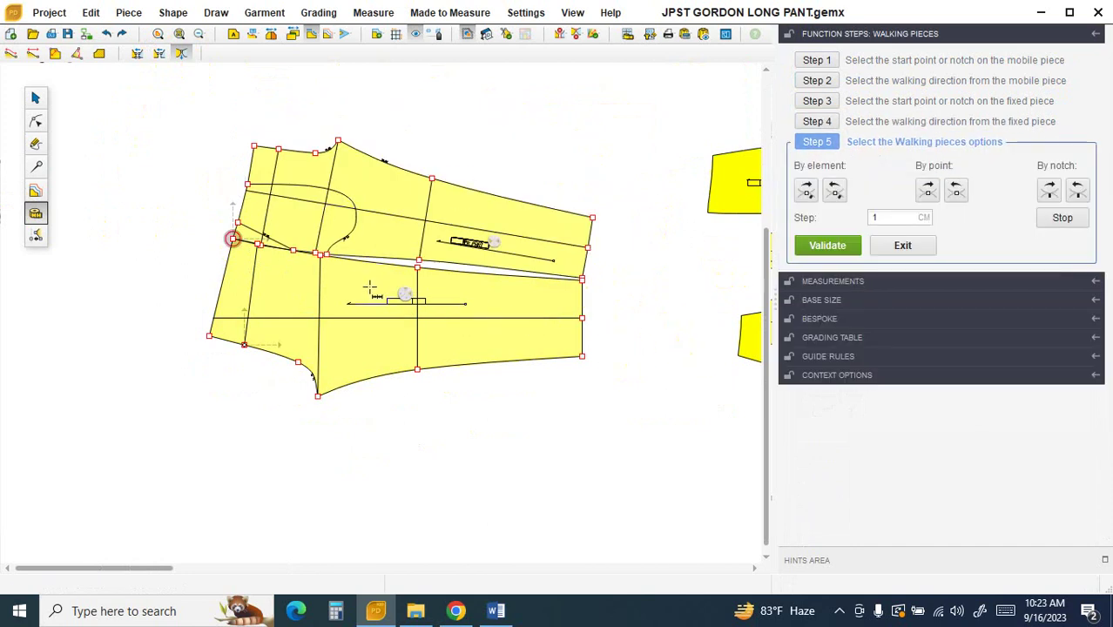
Step: Try walking FR PART by notch backward and forward from BK PART's side-seam waist corner
click(1076, 194)
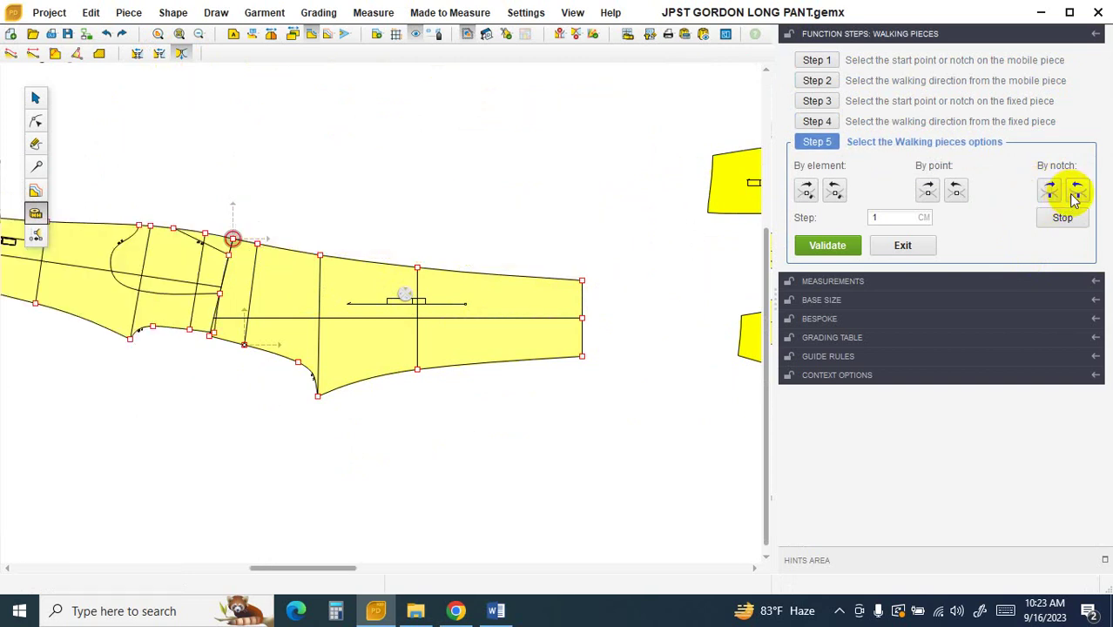
click(1079, 194)
click(1048, 190)
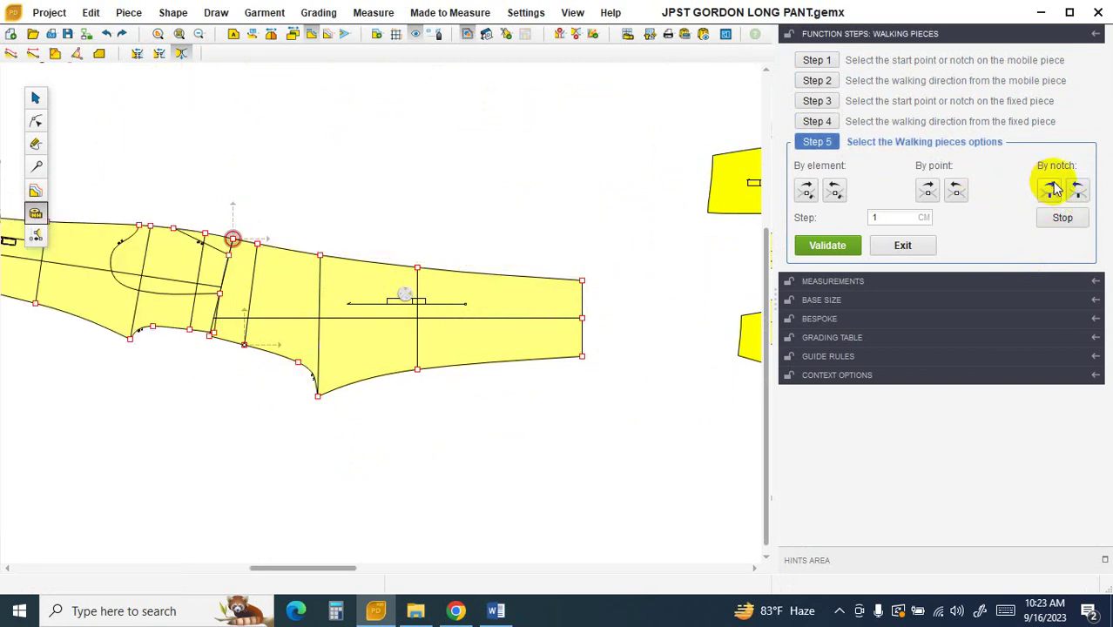
click(1053, 190)
click(1077, 191)
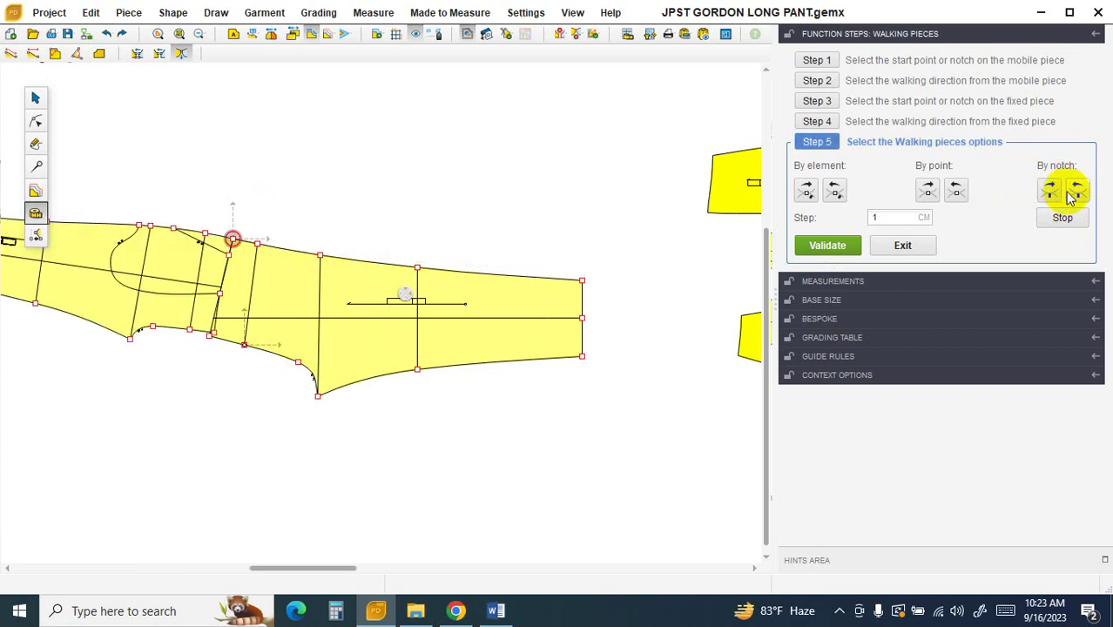
Step: Walk FR PART forward by point along BK PART's side seam, starting from the waist corner and heading toward the hem
click(927, 192)
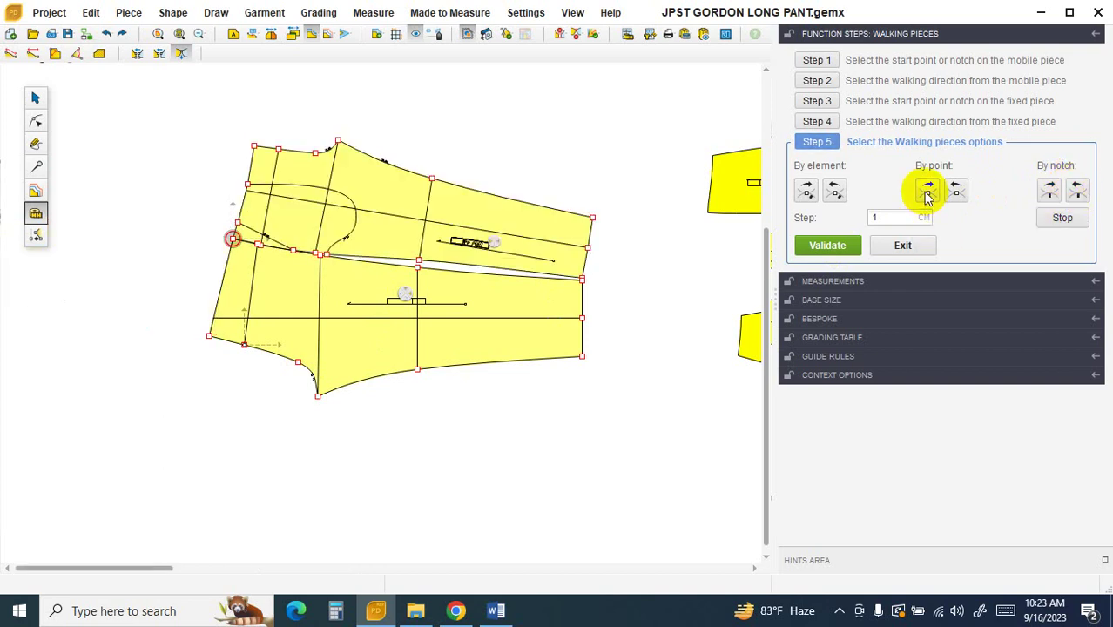
click(937, 200)
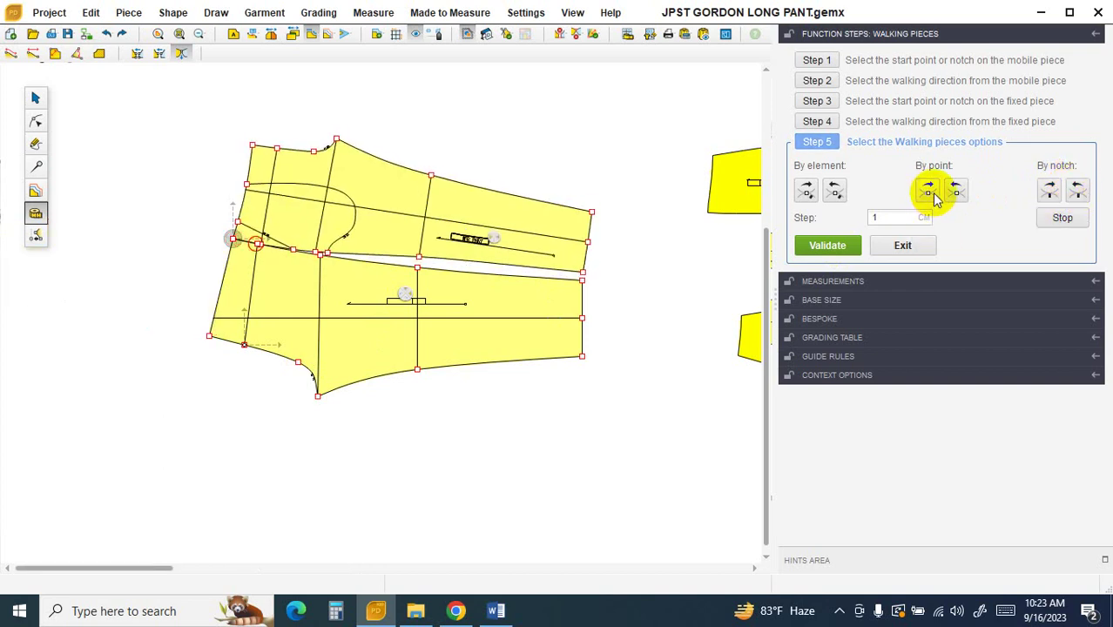
click(935, 199)
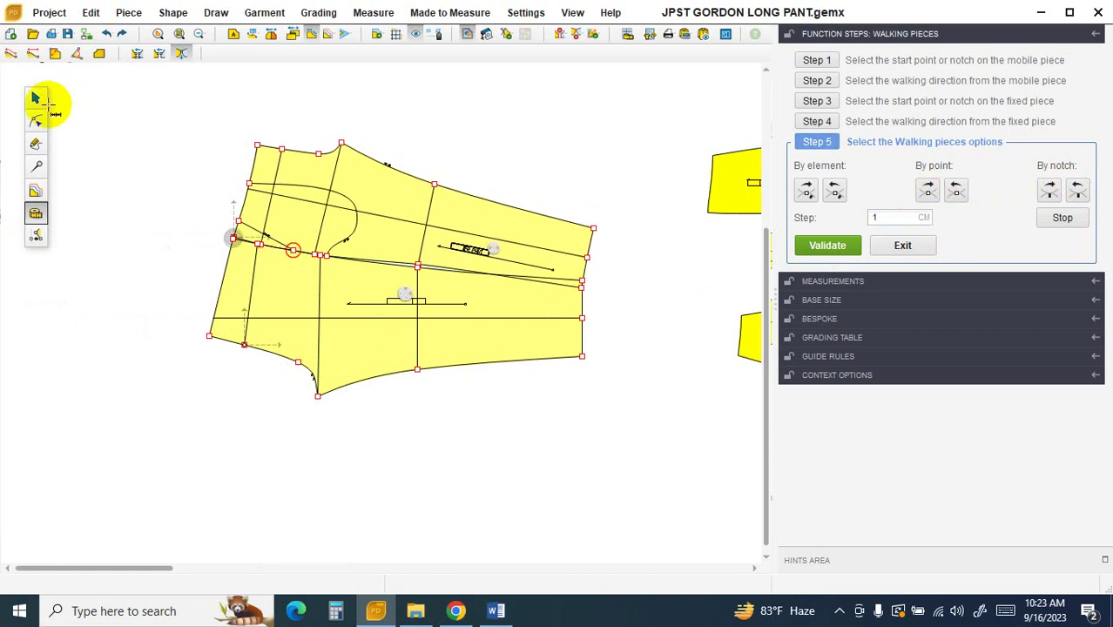
scroll(191, 208, up, 2)
scroll(192, 207, up, 1)
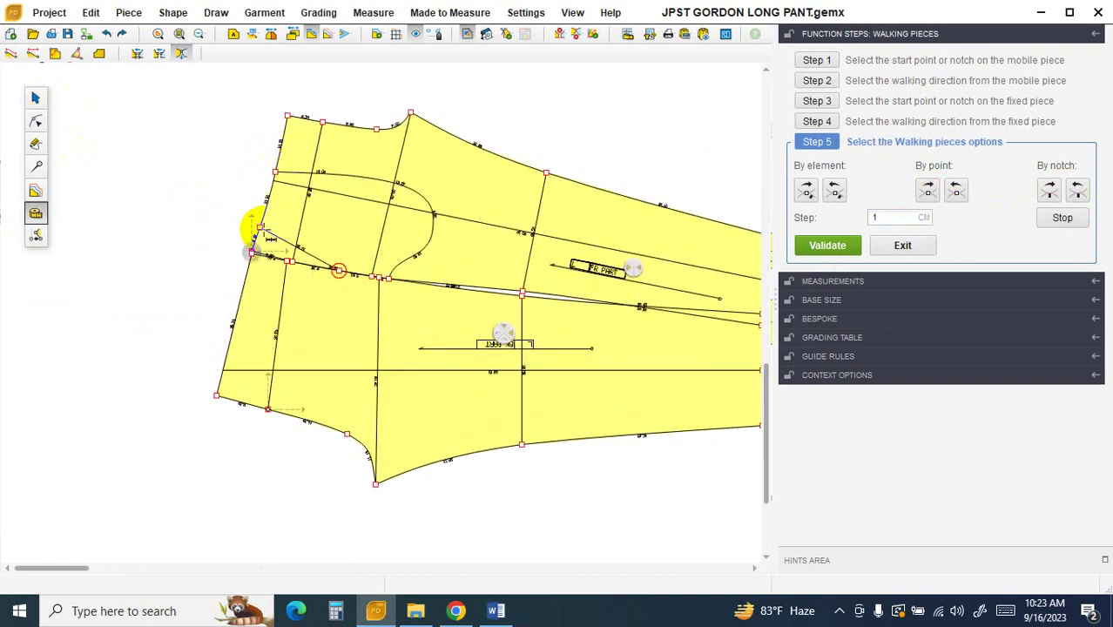
scroll(252, 251, up, 2)
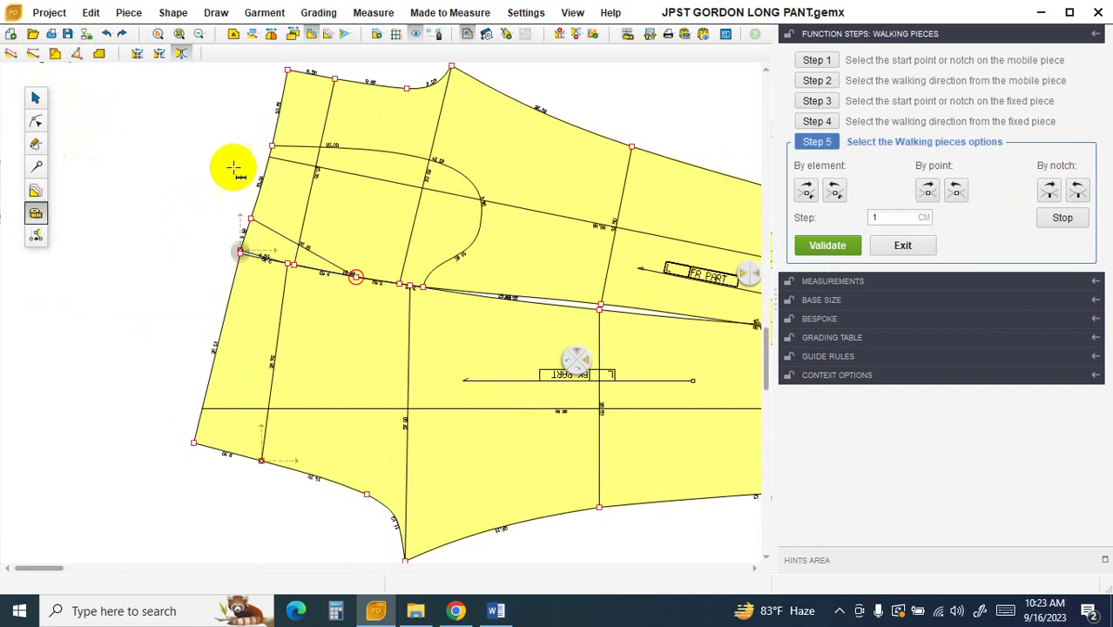
click(926, 190)
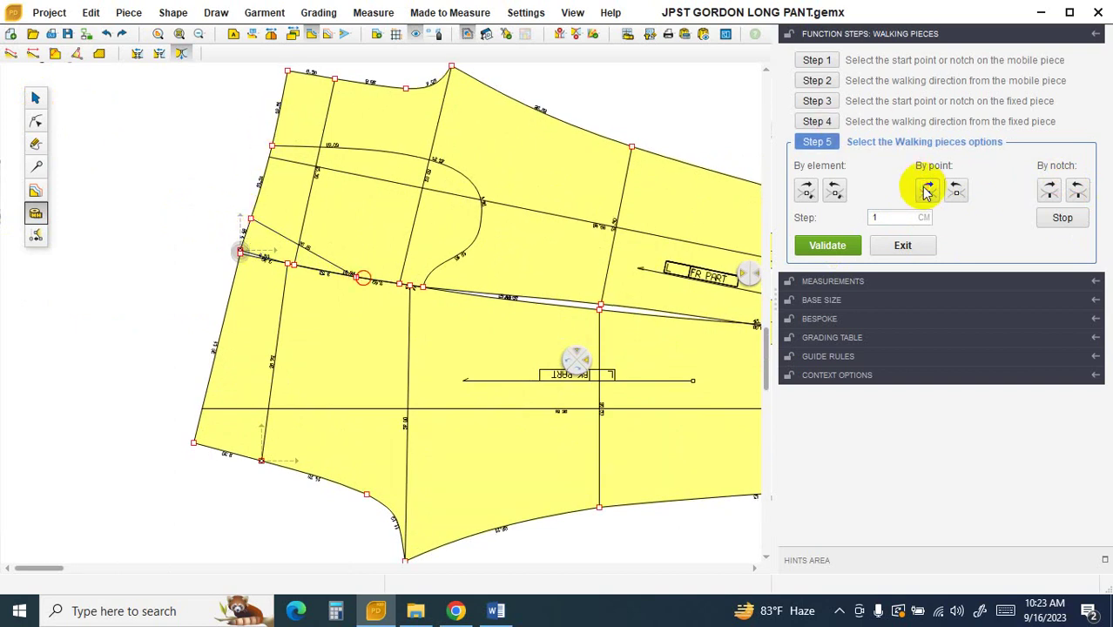
Step: Walk FR PART backward by point along BK PART's side seam, past the waist corner until it turns onto the waistline
click(958, 190)
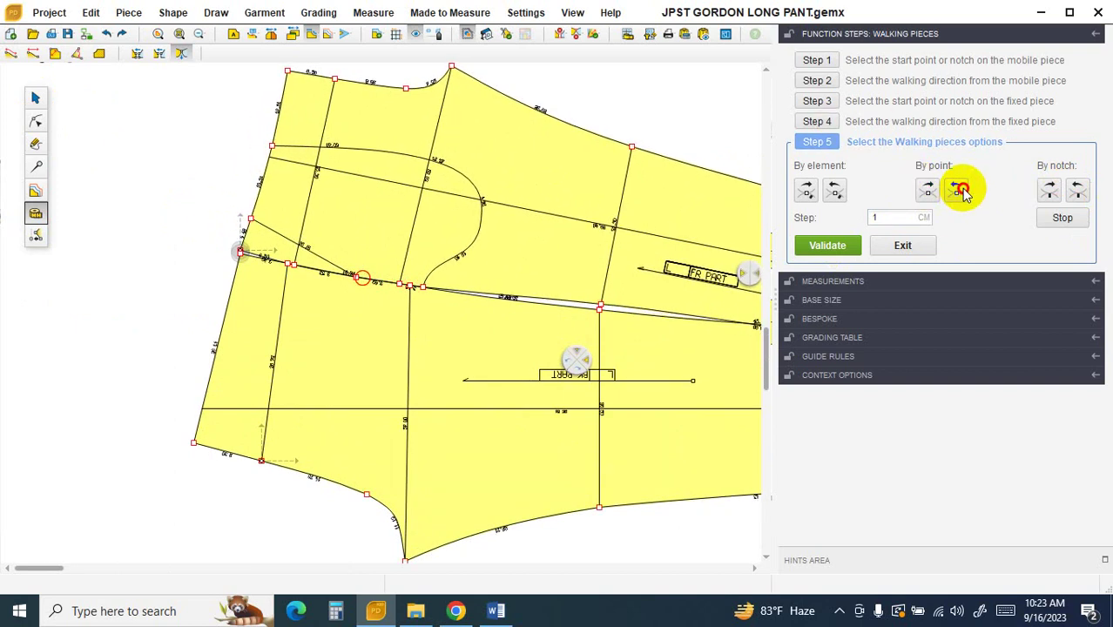
click(958, 190)
click(958, 190)
click(957, 190)
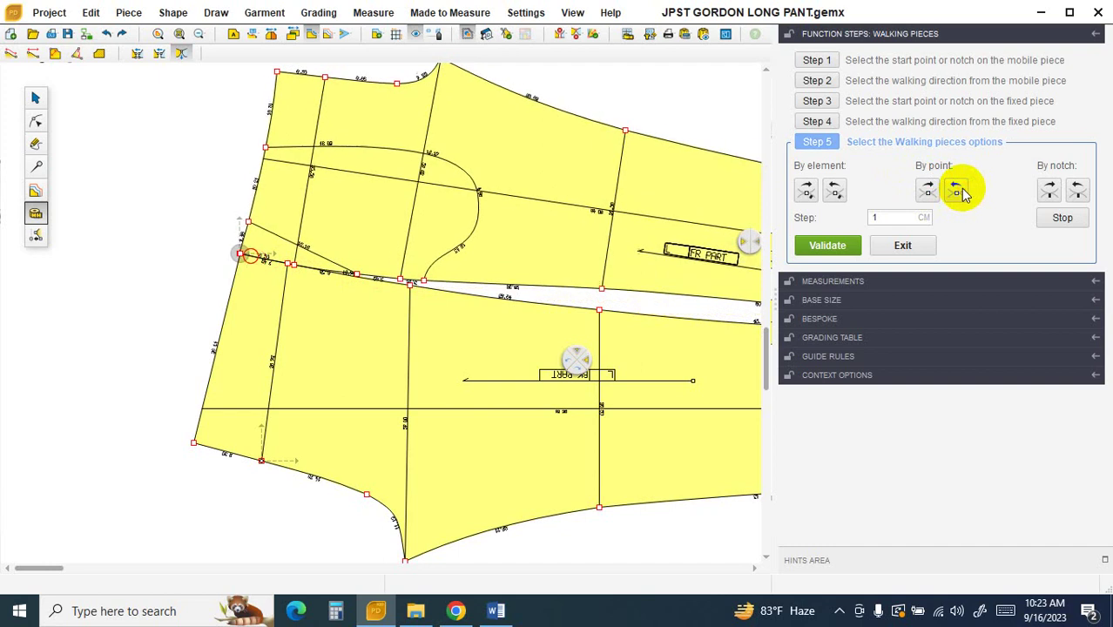
scroll(233, 244, up, 5)
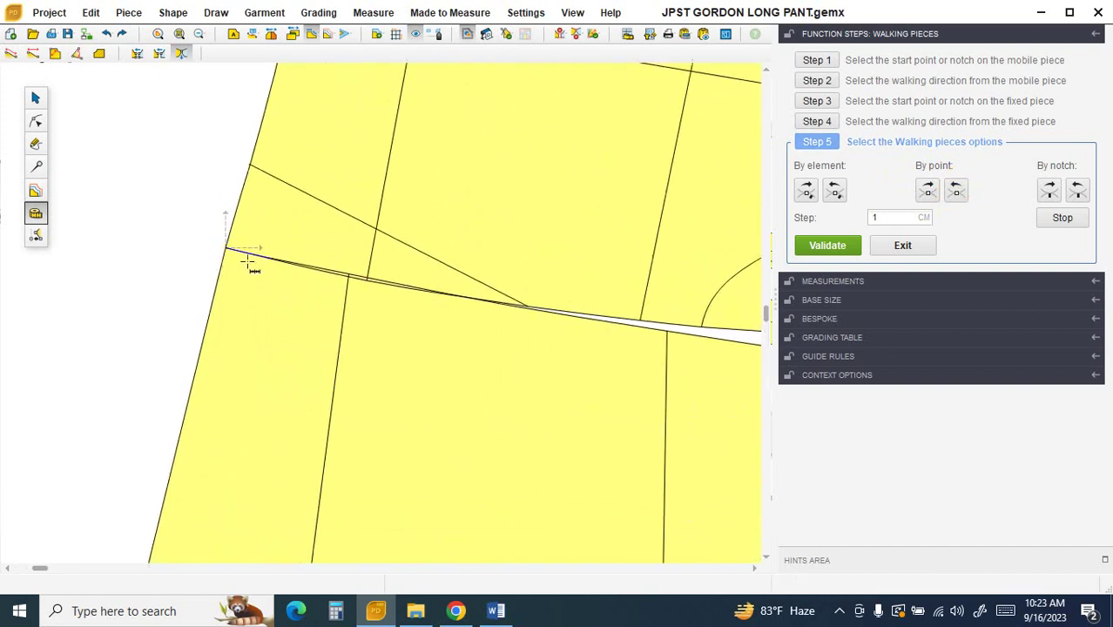
click(957, 190)
click(957, 190)
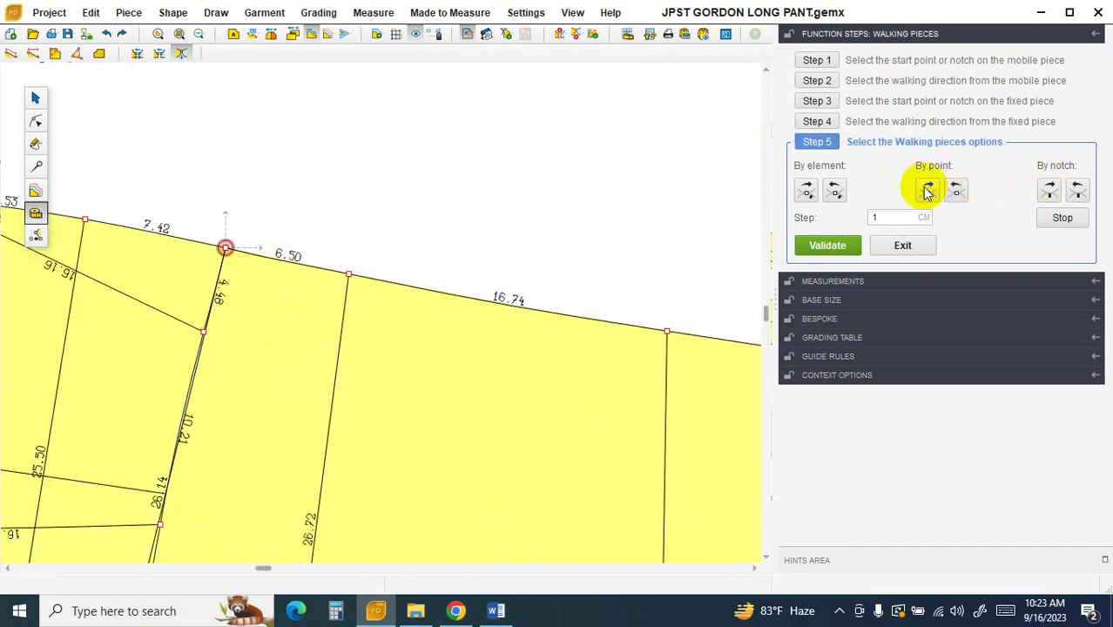
Step: Walk FR PART forward by point onto the side seam again, and back one point to BK PART's first side-seam point below the waist
click(928, 192)
click(928, 191)
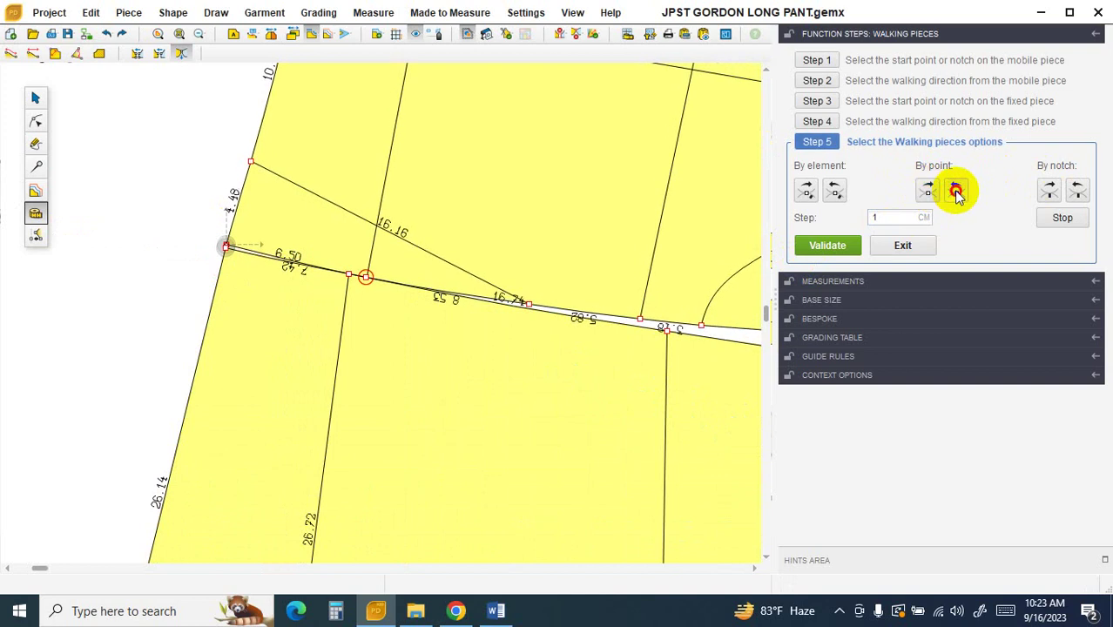
click(958, 192)
scroll(227, 256, up, 3)
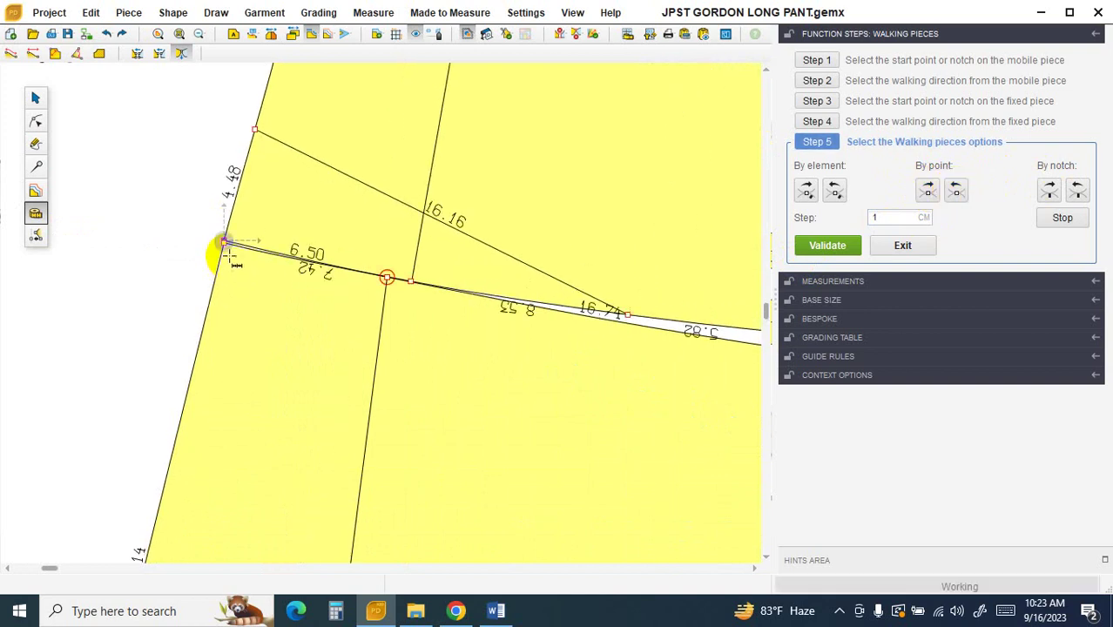
scroll(227, 247, down, 10)
scroll(242, 219, down, 5)
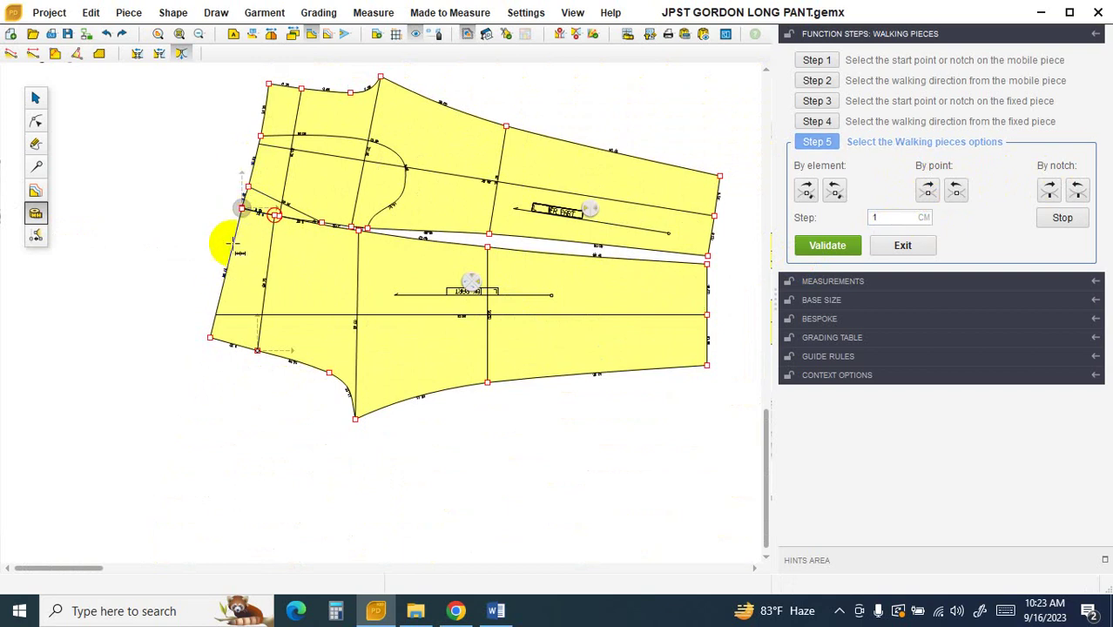
scroll(253, 227, up, 2)
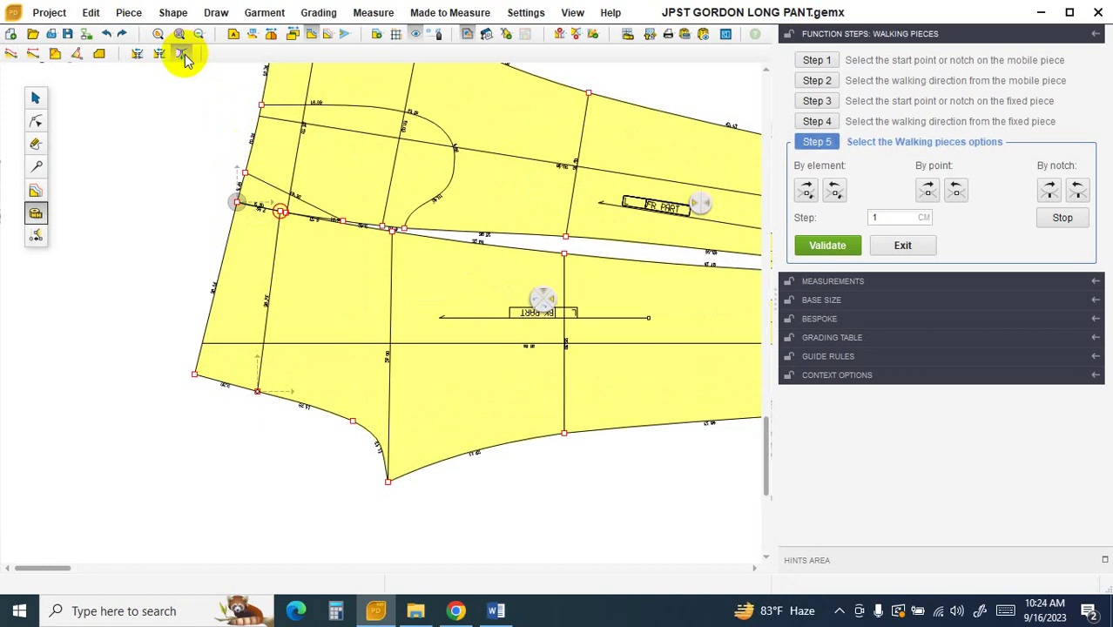
click(840, 610)
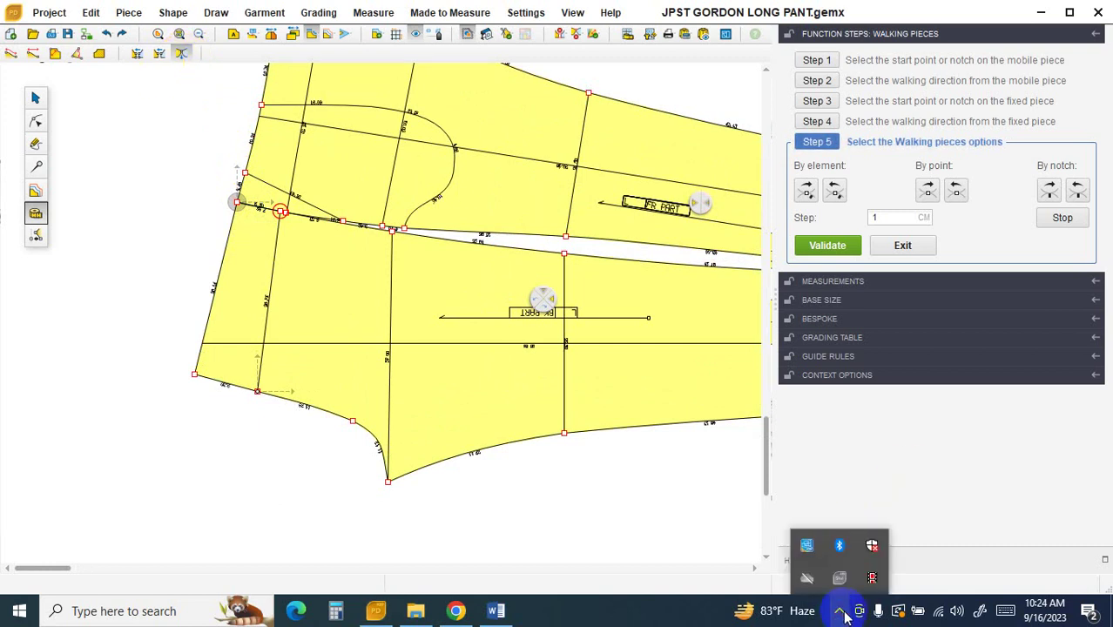